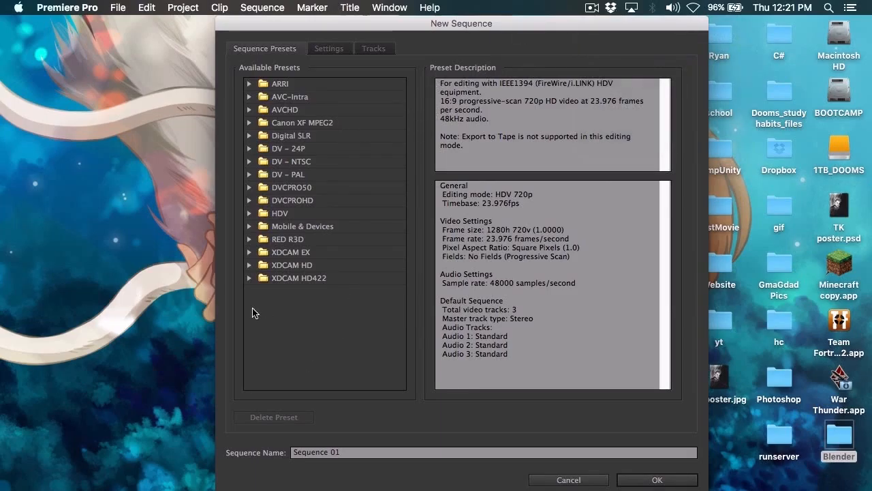
# Step: Select the HDV 1080p24 preset for the new sequence
pyautogui.click(249, 213)
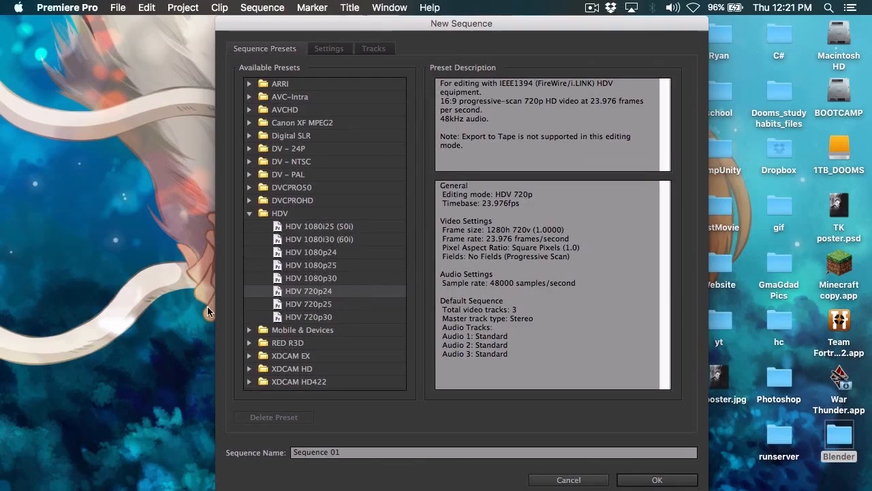
pyautogui.click(249, 136)
pyautogui.click(249, 137)
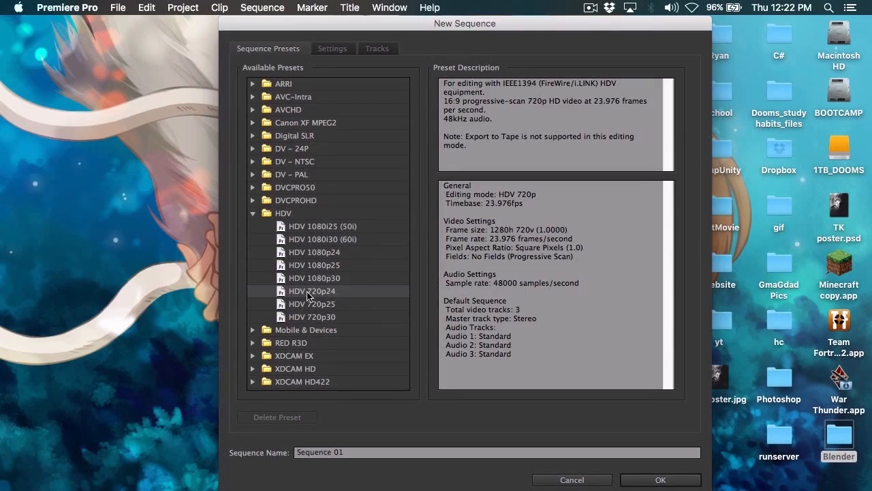
pyautogui.click(351, 254)
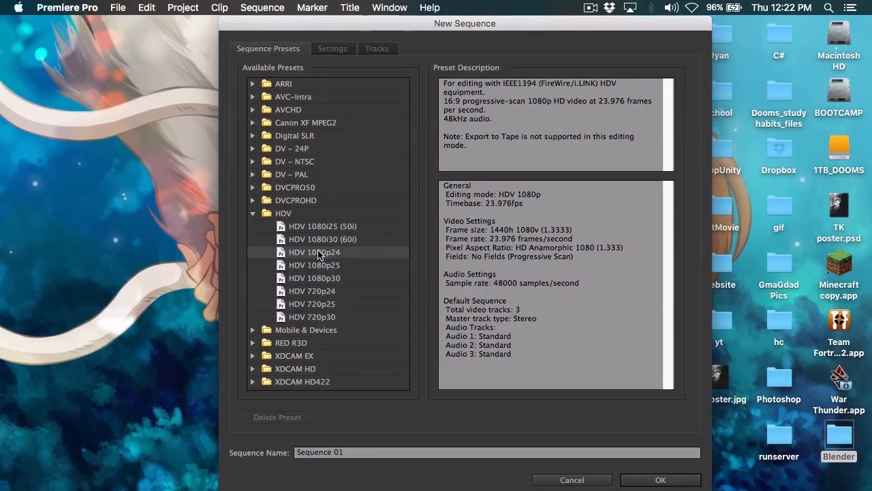
pyautogui.click(363, 455)
pyautogui.tripleClick(363, 452)
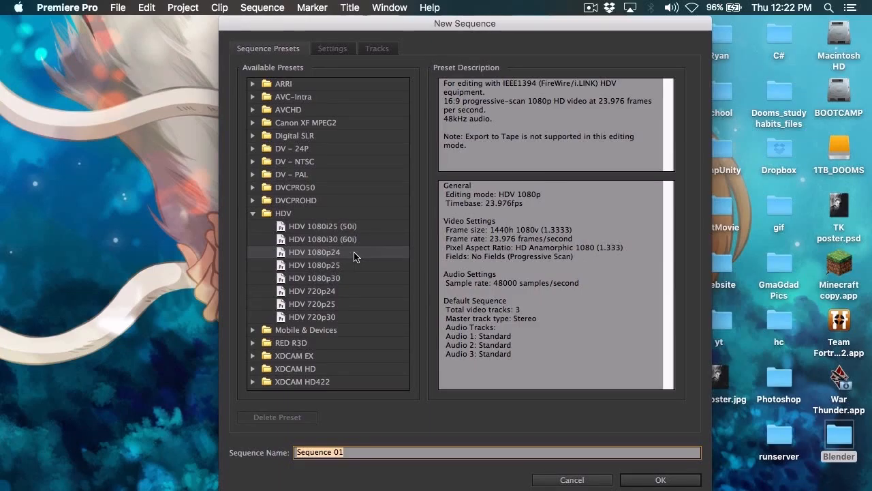
pyautogui.click(429, 485)
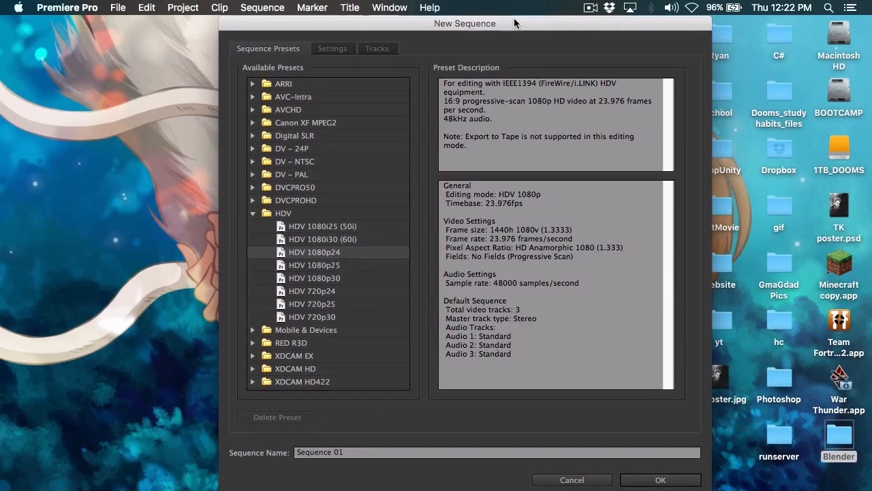
pyautogui.click(361, 458)
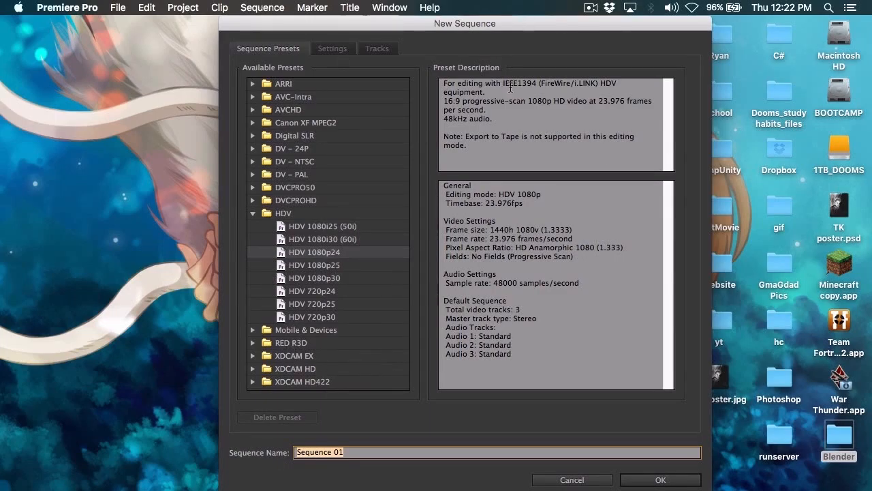
# Step: Move the New Sequence dialog slightly and show the detailed settings of the HDV 1080p24 preset
pyautogui.moveTo(409, 24); pyautogui.dragTo(376, 25)
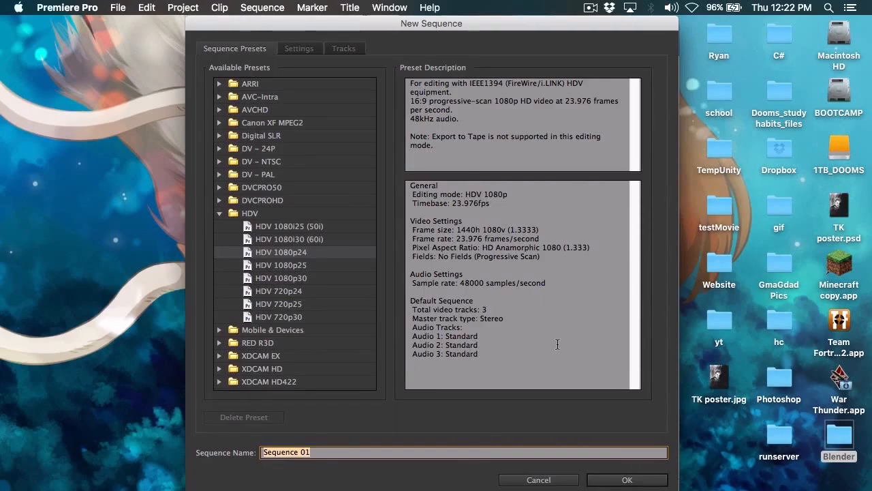
pyautogui.click(294, 48)
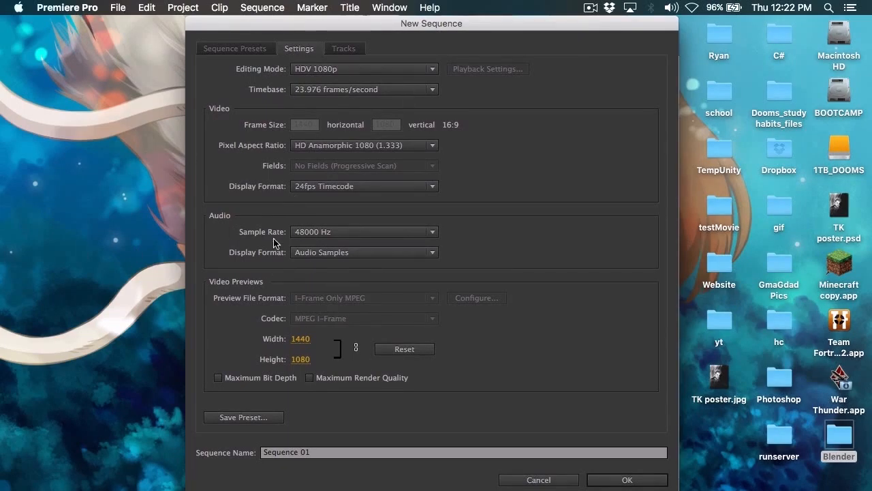
pyautogui.click(203, 52)
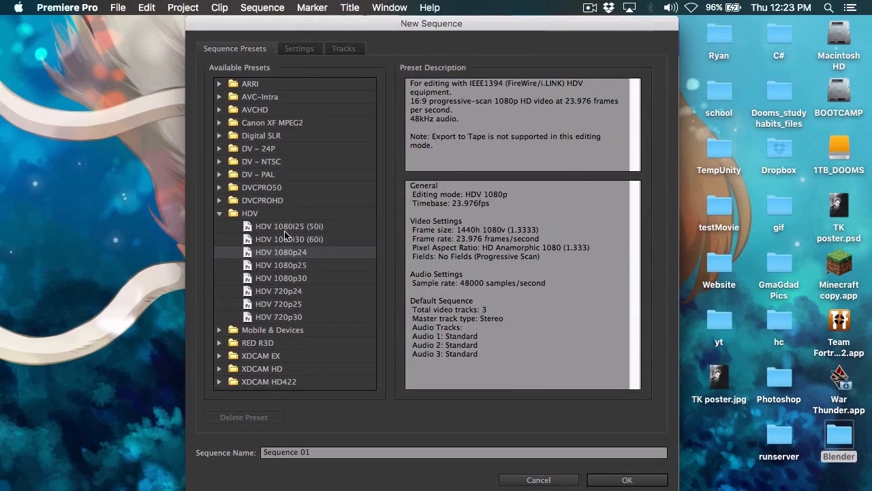
pyautogui.click(298, 48)
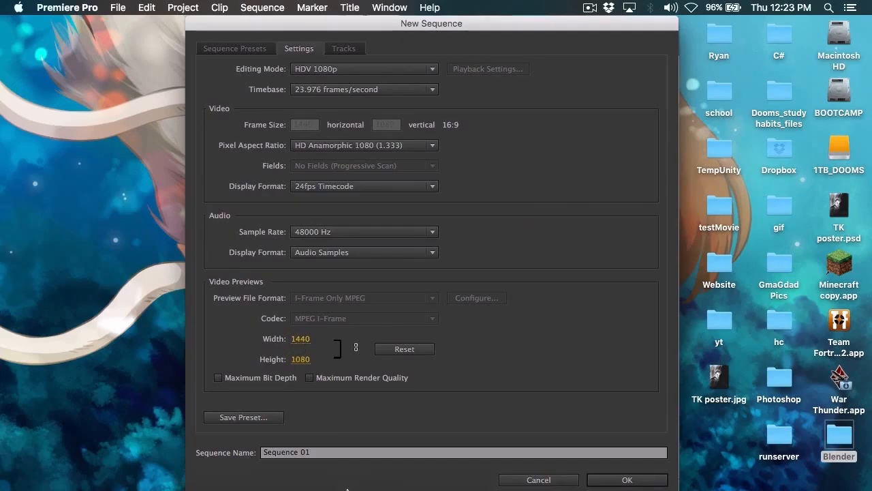
# Step: Switch to Chrome, look up the pixel width and height of 1080p in its Wikipedia article, and return to Premiere Pro
pyautogui.moveTo(347, 489)
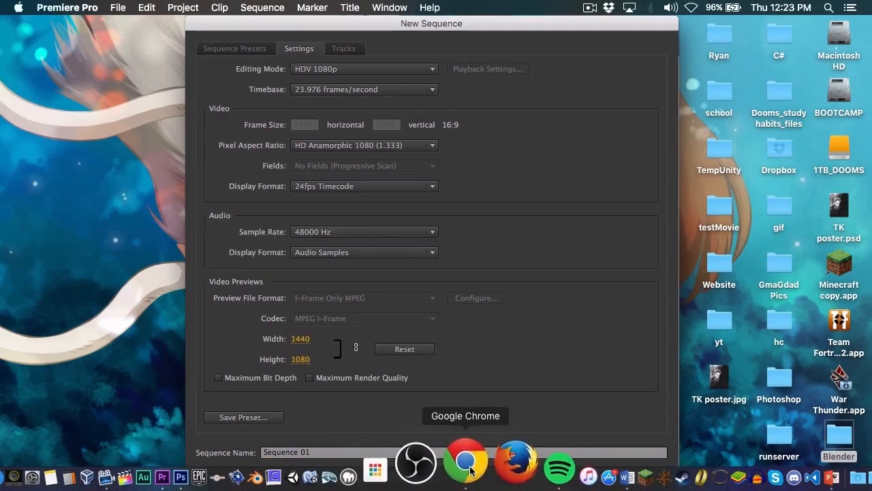
pyautogui.click(466, 463)
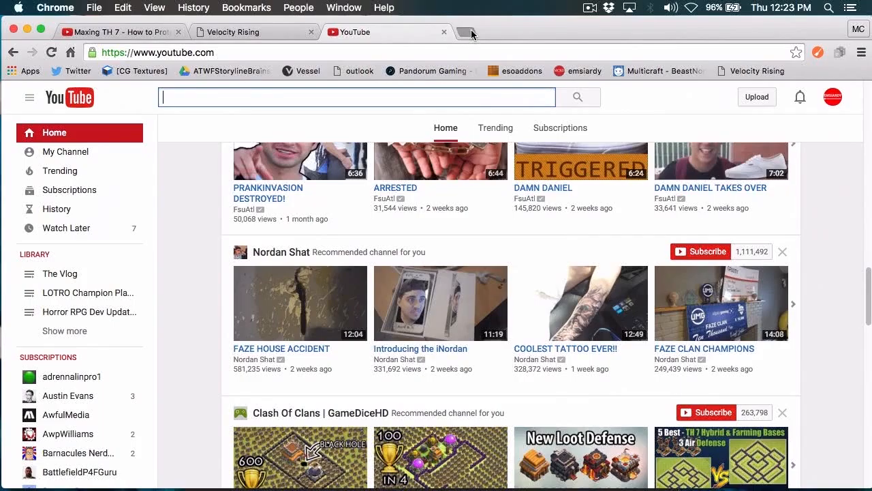
pyautogui.click(466, 32)
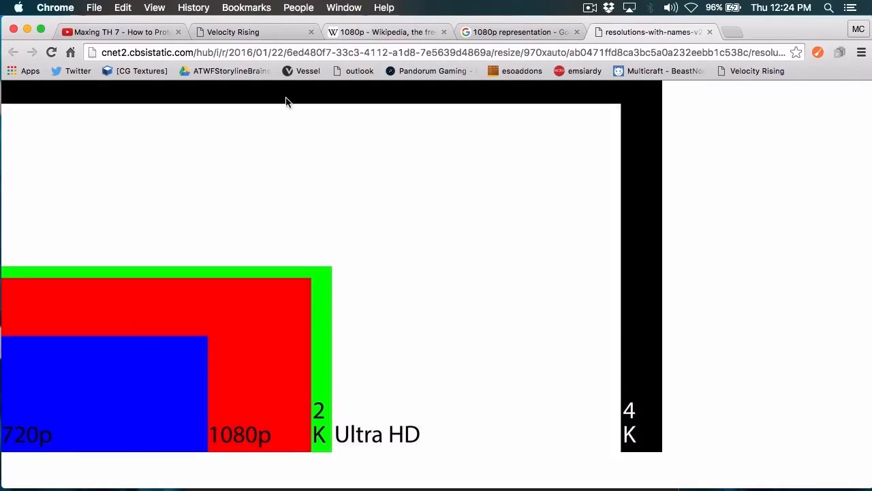
pyautogui.click(396, 34)
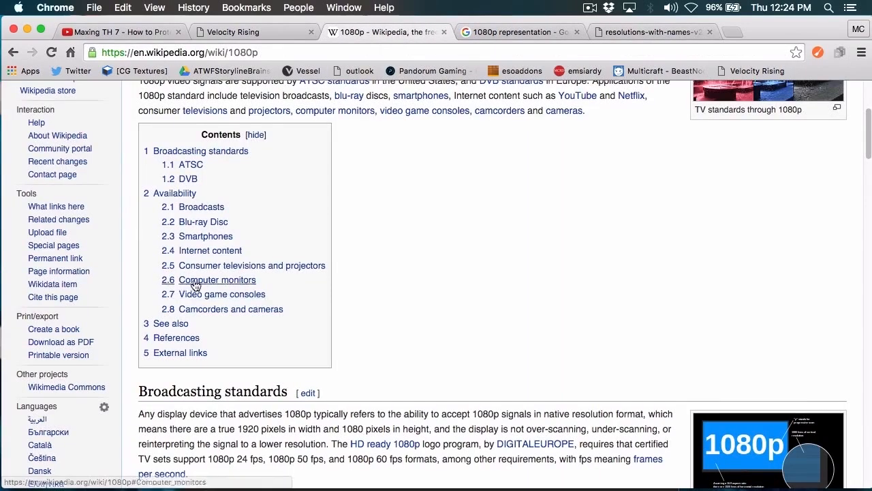
pyautogui.scroll(-2, 259, 183)
pyautogui.scroll(-5, 305, 226)
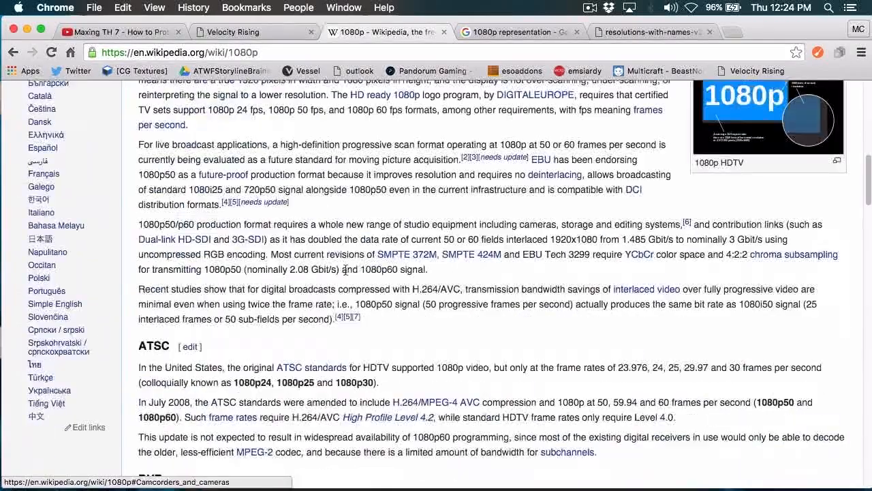
pyautogui.scroll(1, 347, 259)
pyautogui.scroll(2, 338, 231)
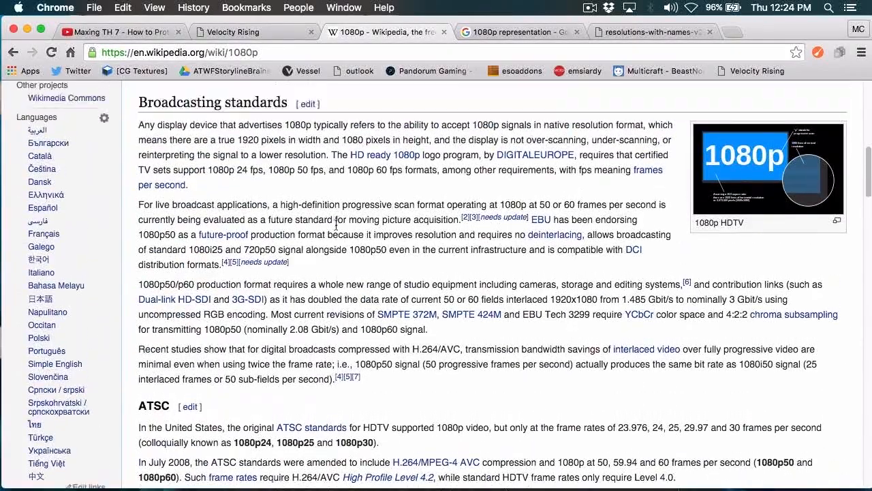
pyautogui.moveTo(238, 139); pyautogui.dragTo(253, 140)
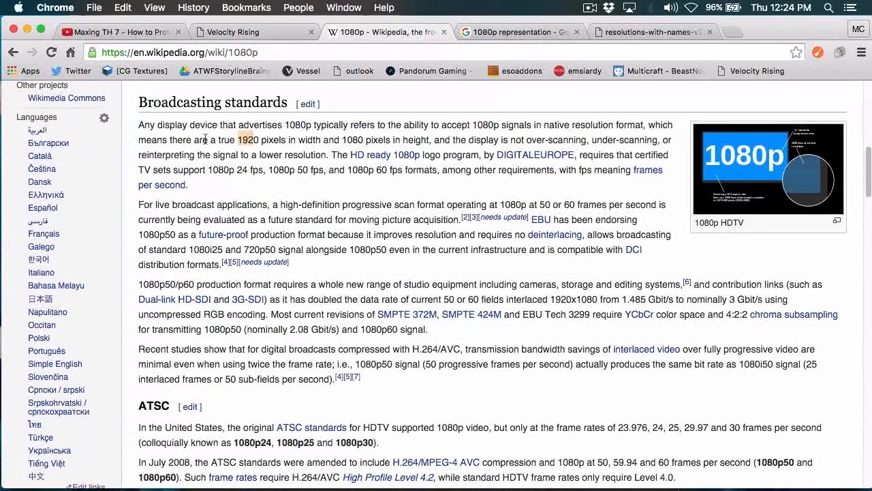
pyautogui.moveTo(186, 139); pyautogui.dragTo(525, 140)
pyautogui.press('super+Tab')
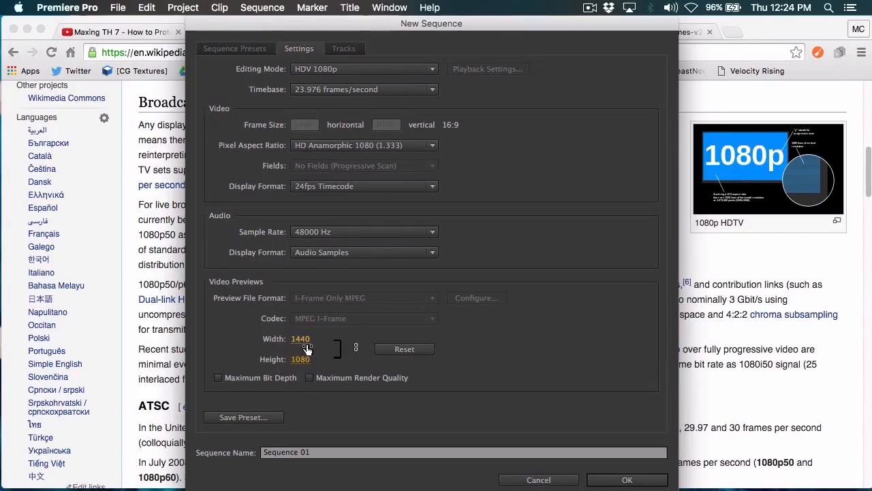
# Step: Enable Maximum Render Quality for the sequence's video previews and reset the preview frame size
pyautogui.click(302, 340)
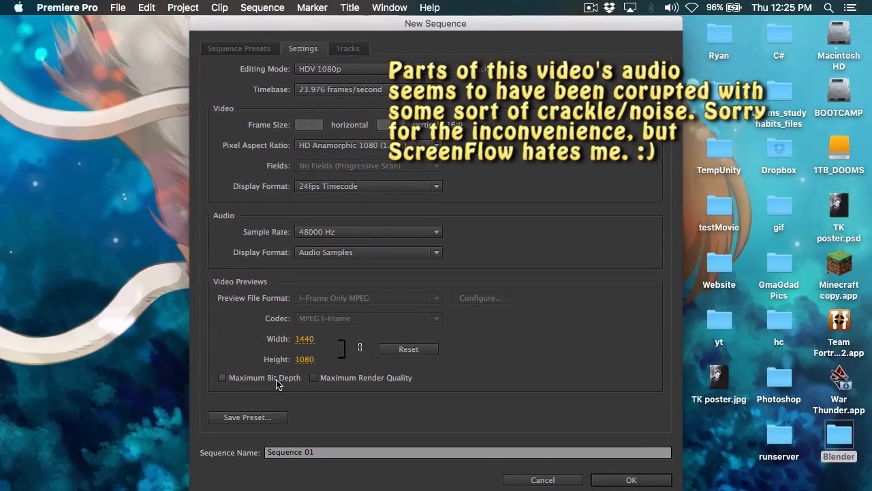
pyautogui.click(314, 379)
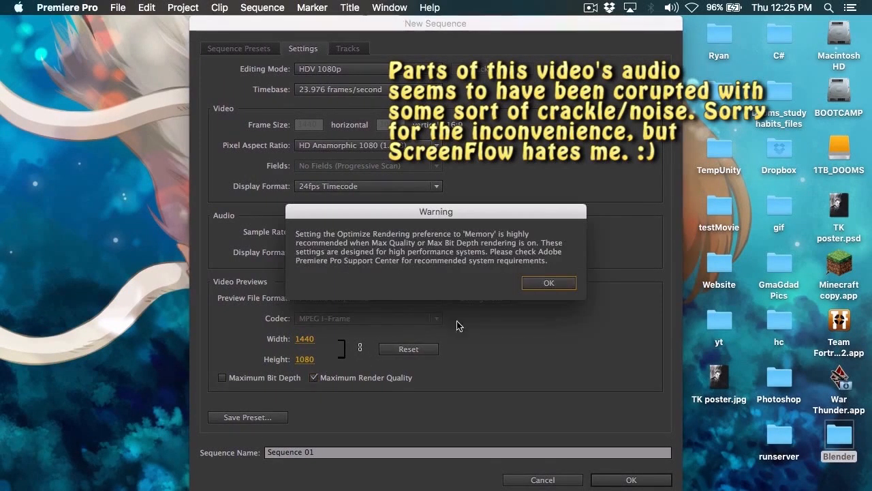
pyautogui.click(553, 283)
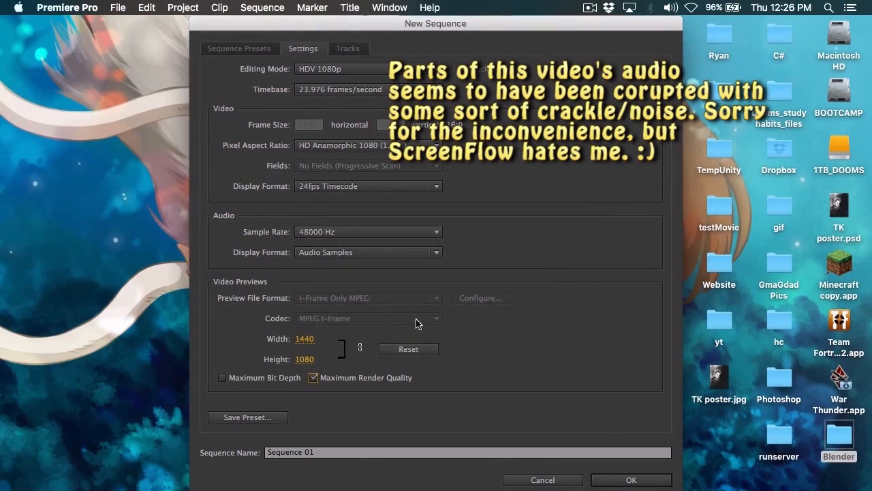
pyautogui.click(387, 350)
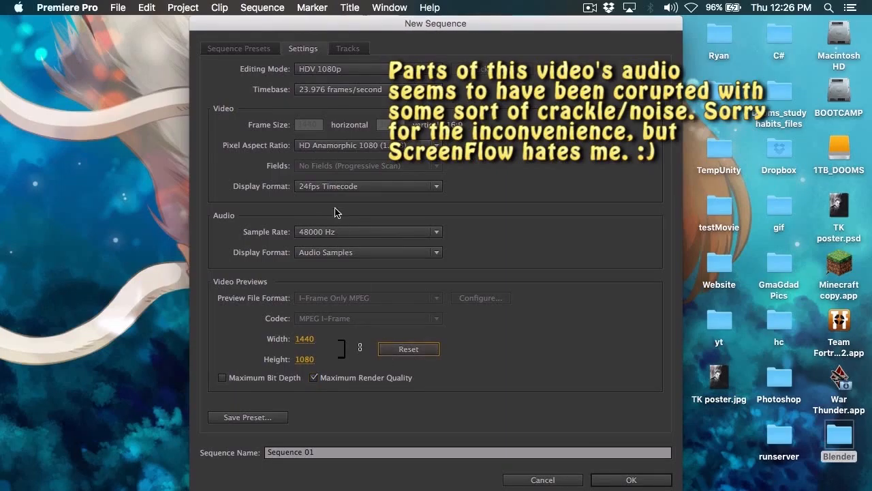
pyautogui.click(312, 339)
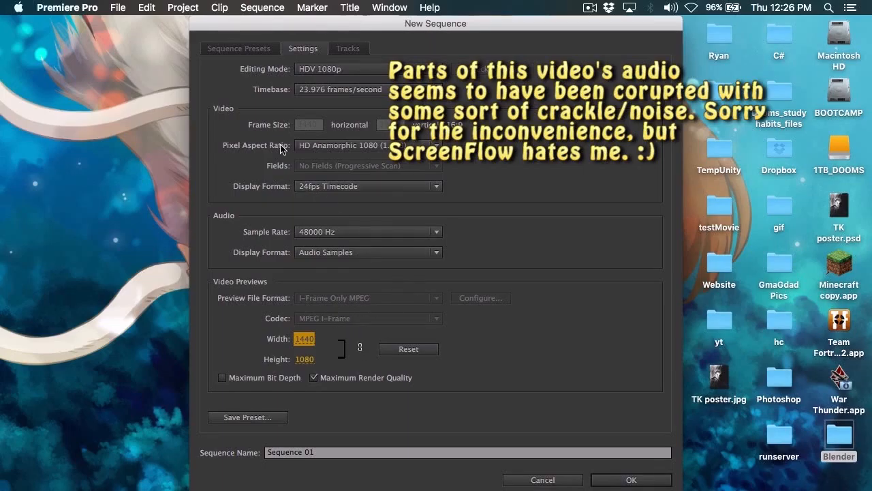
# Step: Try the Sony XDCAM EX 1080p (HQ) editing mode for the sequence and go back to the sequence presets
pyautogui.click(340, 69)
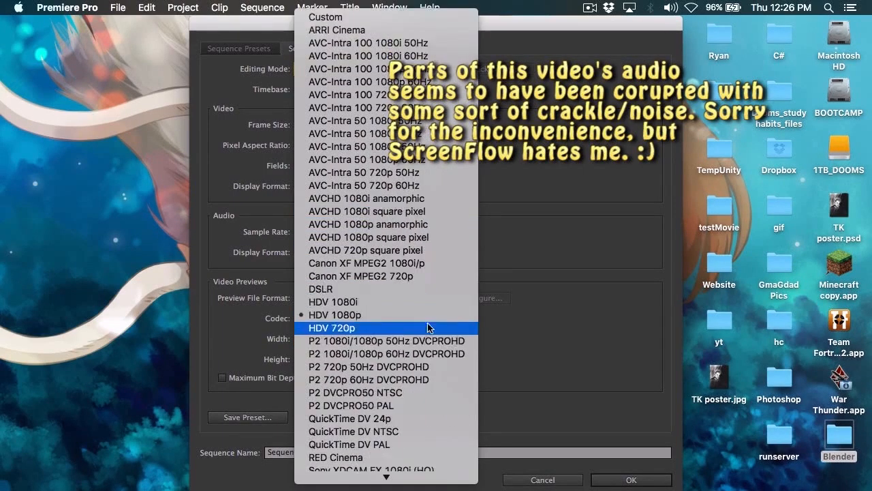
pyautogui.scroll(-3, 428, 327)
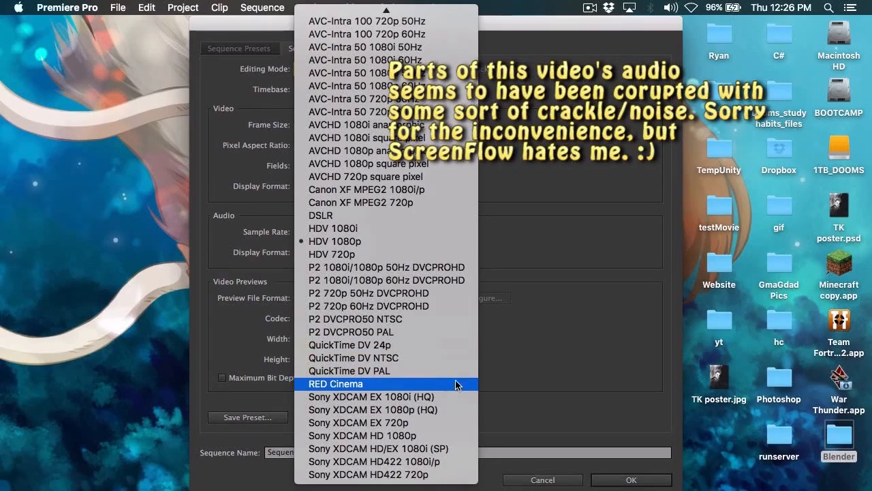
pyautogui.click(340, 412)
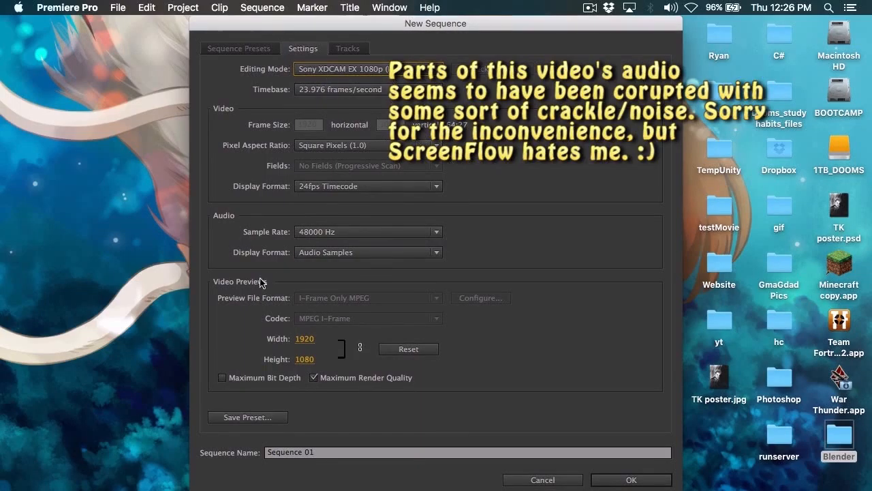
pyautogui.click(320, 146)
pyautogui.click(320, 146)
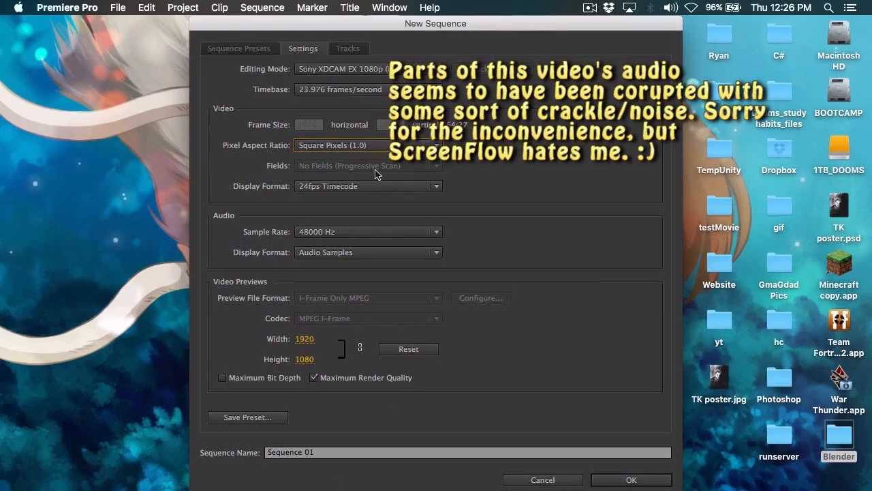
pyautogui.click(364, 75)
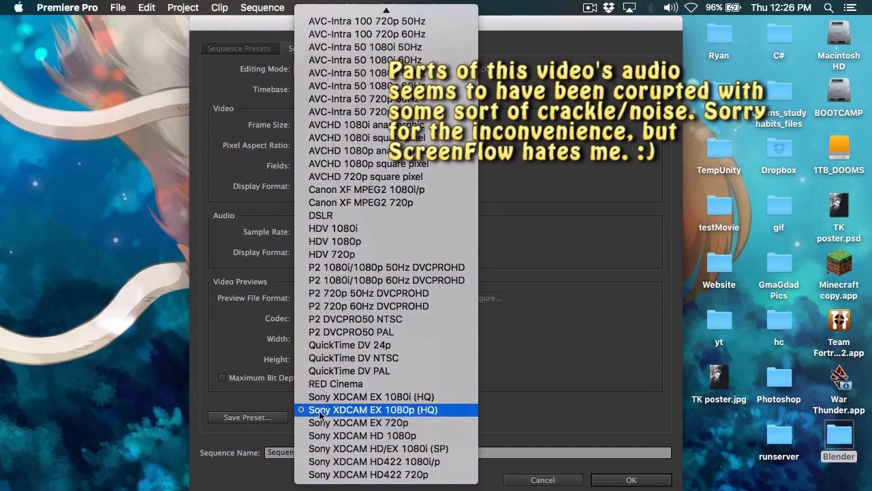
pyautogui.click(627, 428)
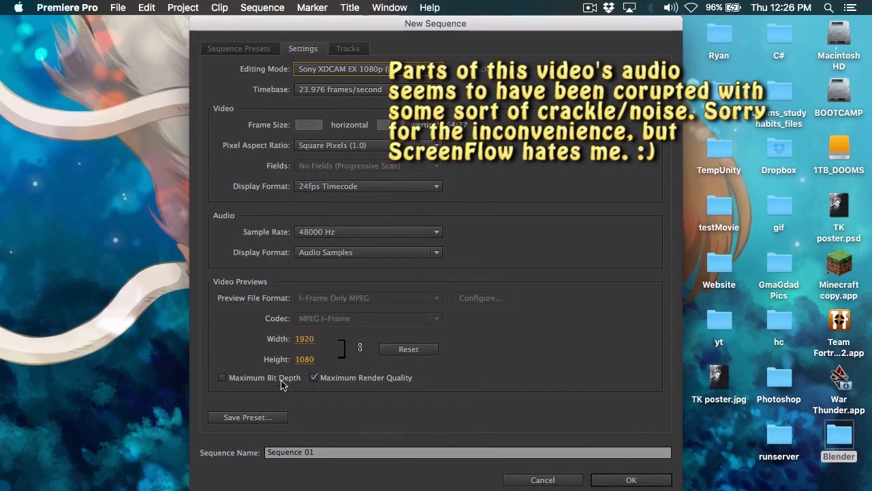
pyautogui.click(239, 48)
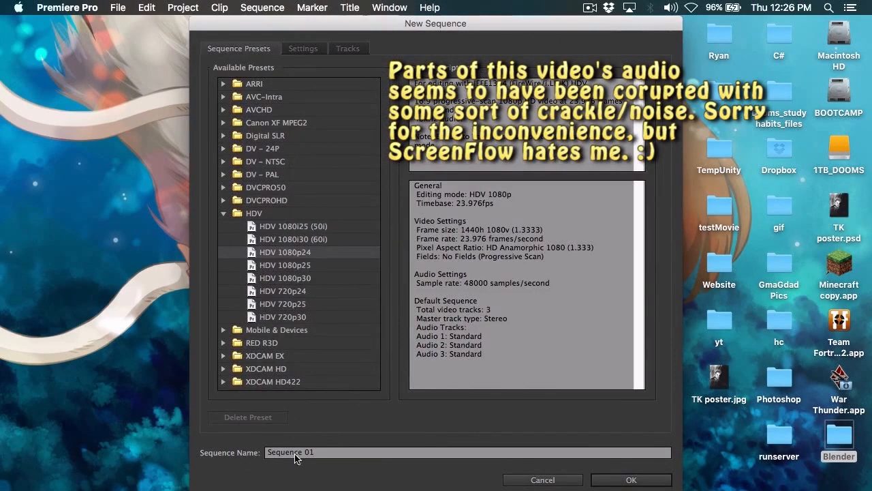
pyautogui.click(326, 453)
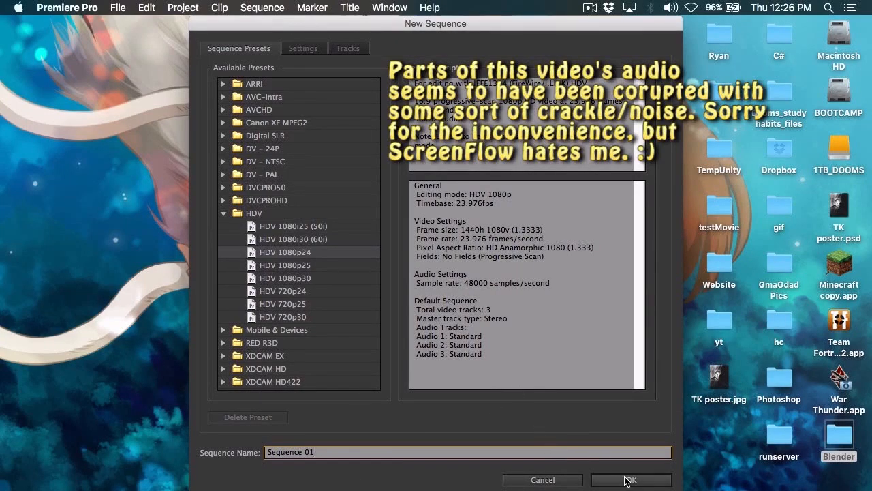
# Step: Reopen the sequence's detailed settings and set the editing mode to Sony XDCAM EX 1080p (HQ)
pyautogui.click(310, 50)
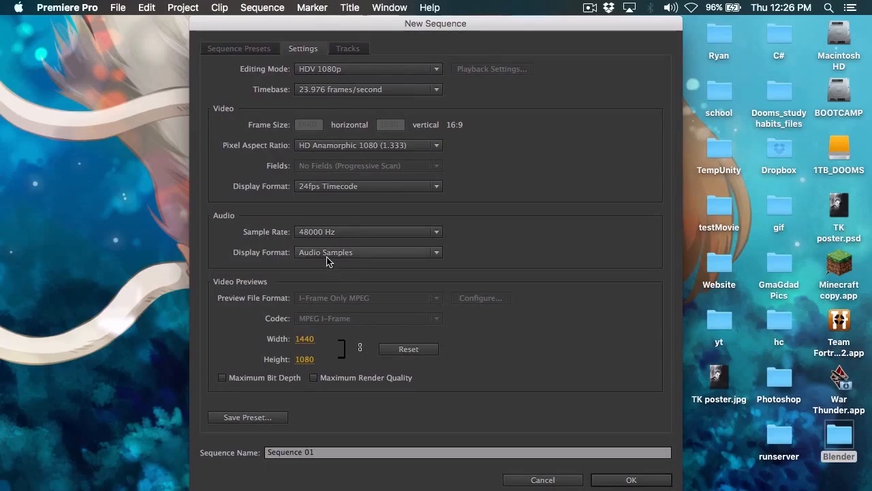
pyautogui.click(345, 71)
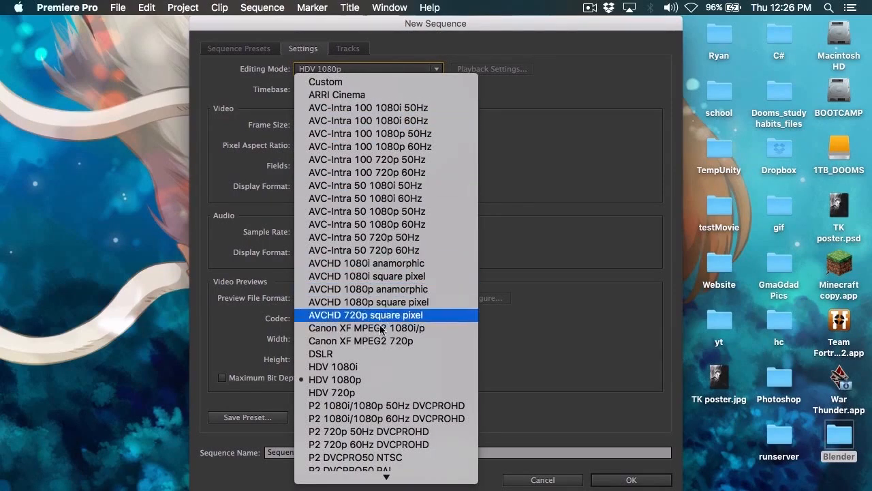
pyautogui.scroll(-3, 375, 368)
pyautogui.scroll(-3, 377, 370)
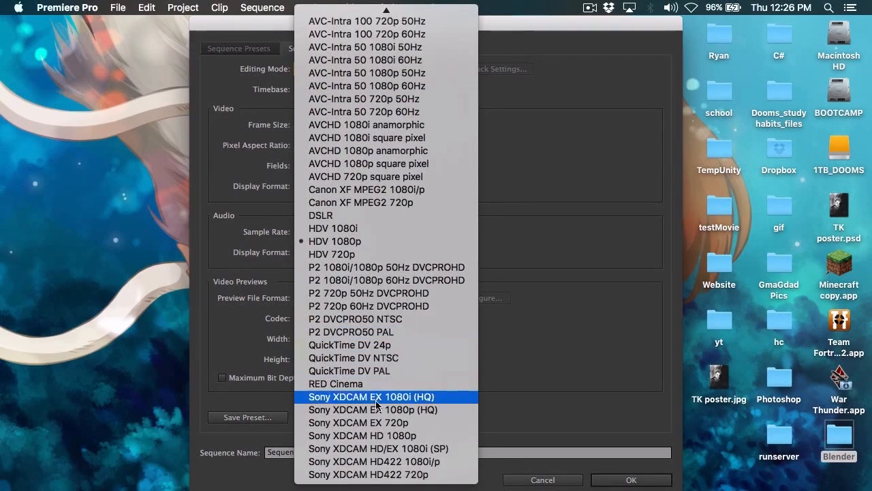
pyautogui.click(445, 412)
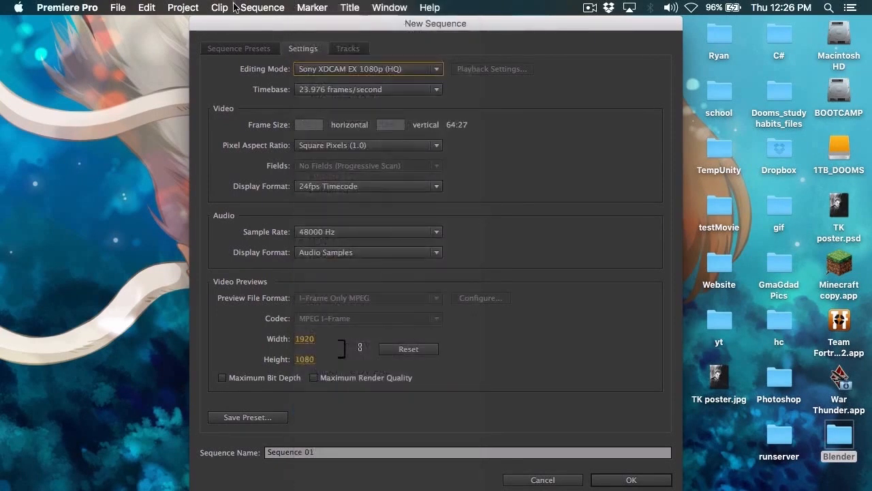
# Step: Save the sequence settings as a preset named Full 1080p 24fps and create Sequence 01 from it
pyautogui.click(248, 417)
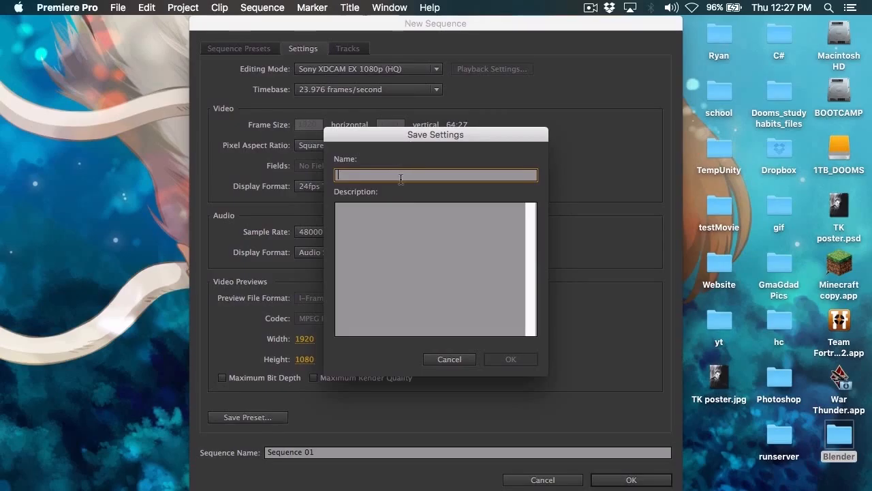
pyautogui.write('Fulk')
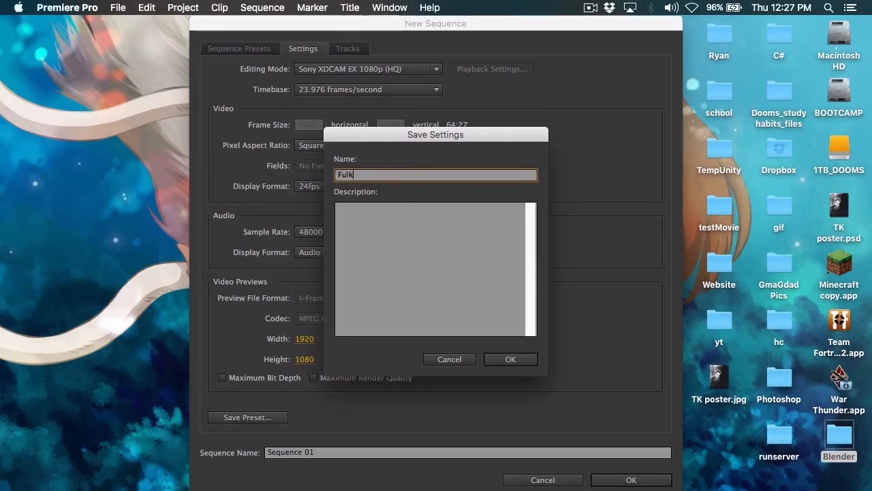
pyautogui.press('BackSpace')
pyautogui.write('l 1080p 24')
pyautogui.write('fps')
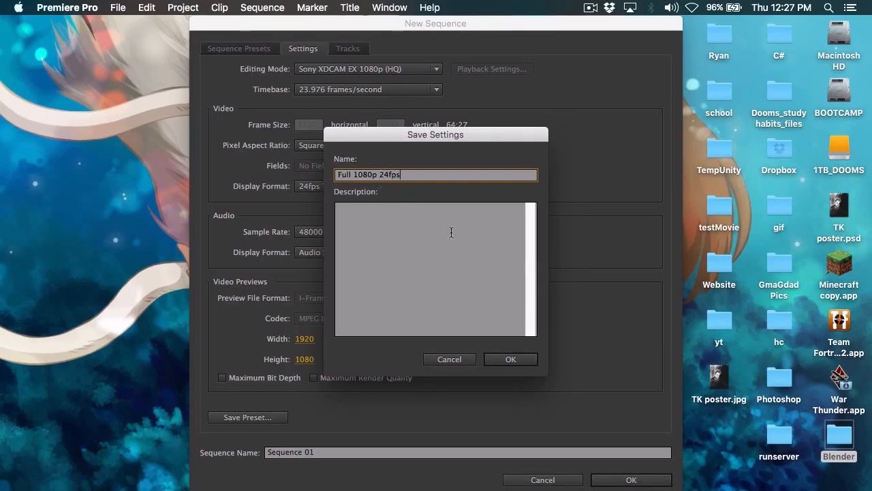
pyautogui.click(524, 358)
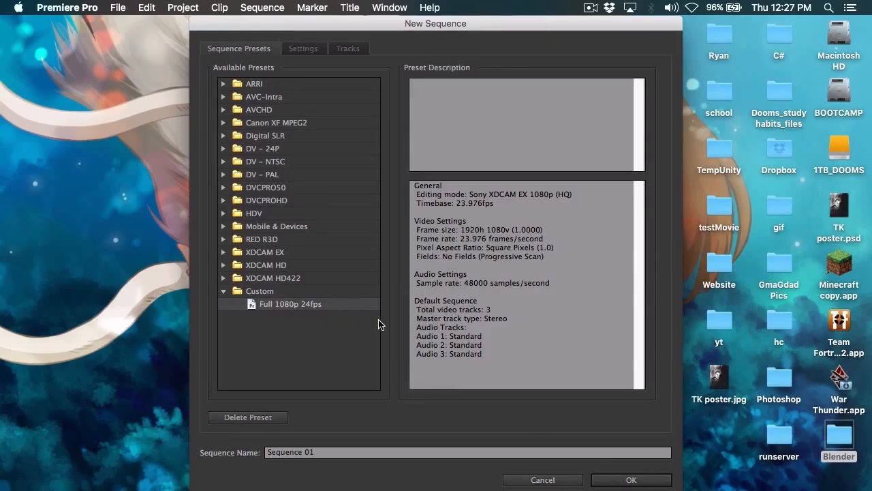
pyautogui.click(621, 481)
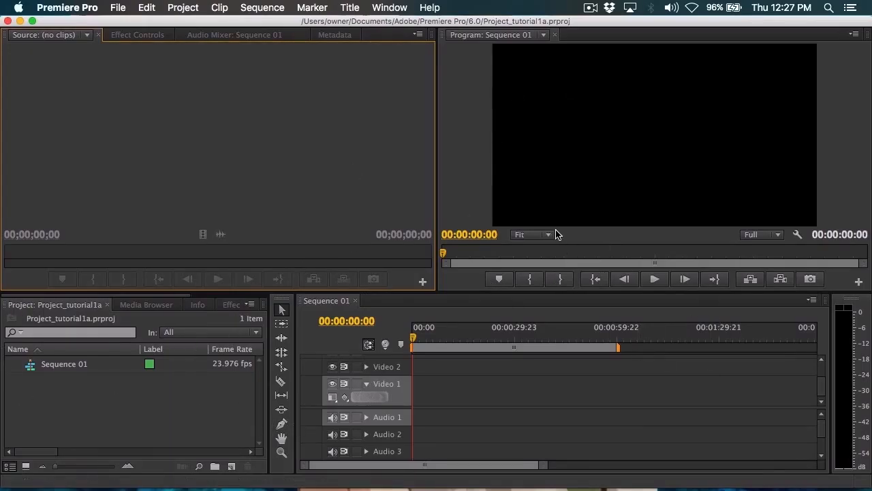
# Step: Look through the project contents, media browser, item info and effects list of the new project
pyautogui.click(151, 306)
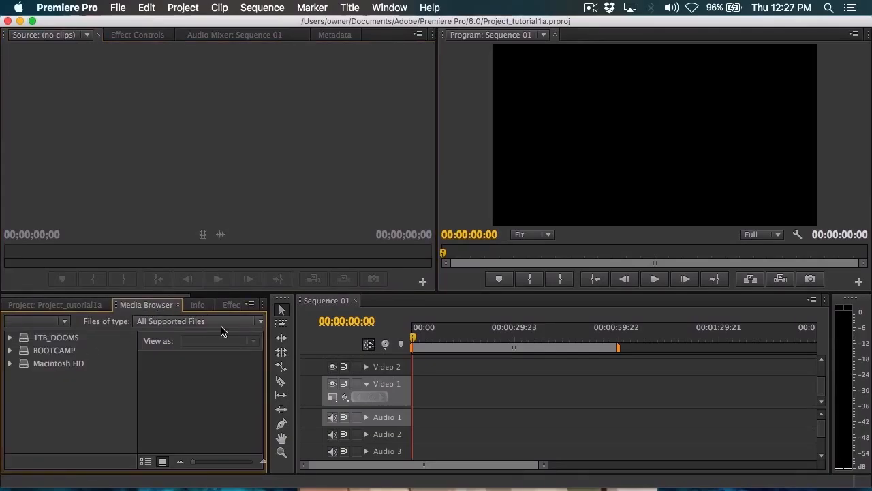
pyautogui.click(35, 304)
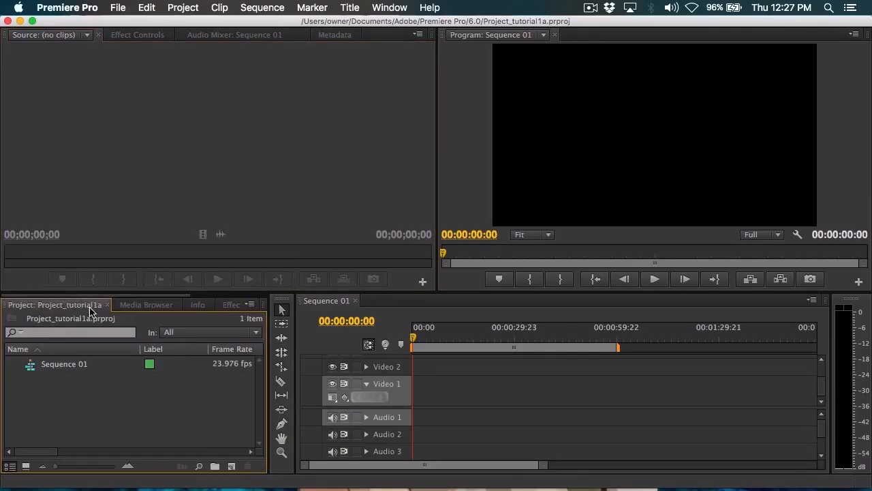
pyautogui.click(143, 305)
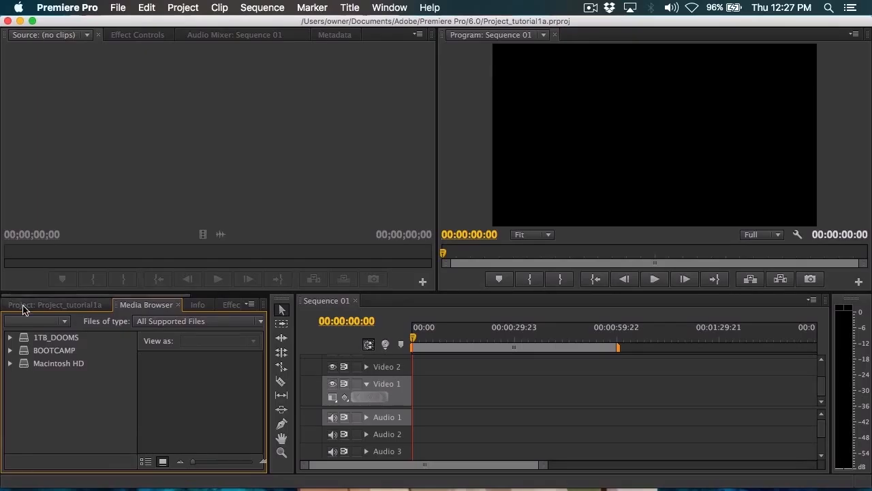
pyautogui.click(24, 305)
pyautogui.click(191, 306)
pyautogui.click(230, 306)
pyautogui.click(150, 306)
pyautogui.click(54, 308)
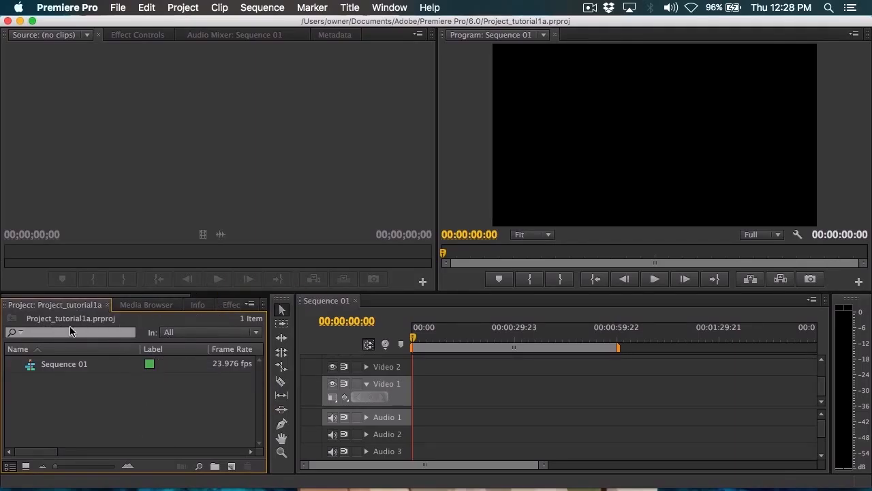
pyautogui.click(151, 307)
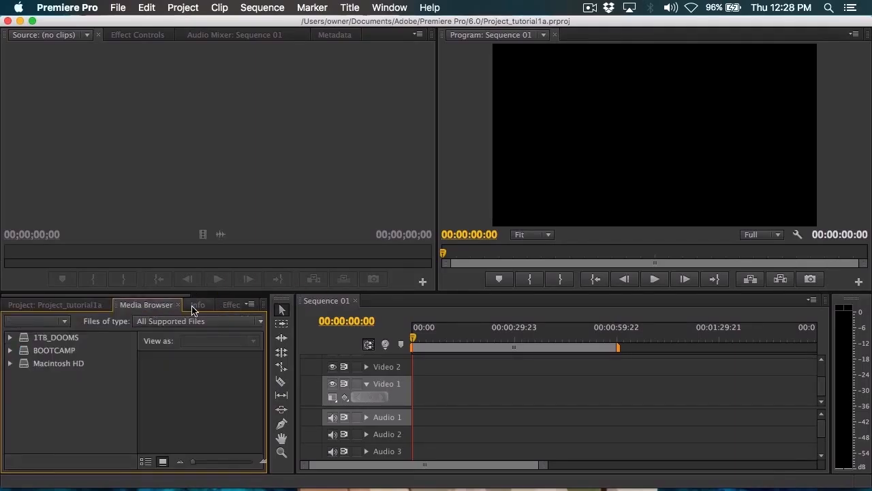
pyautogui.click(195, 308)
pyautogui.click(157, 307)
pyautogui.click(28, 306)
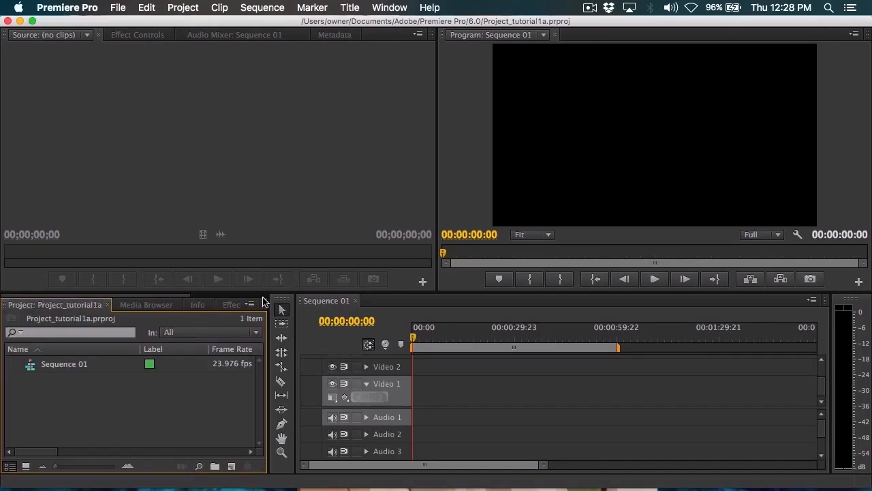
pyautogui.click(233, 308)
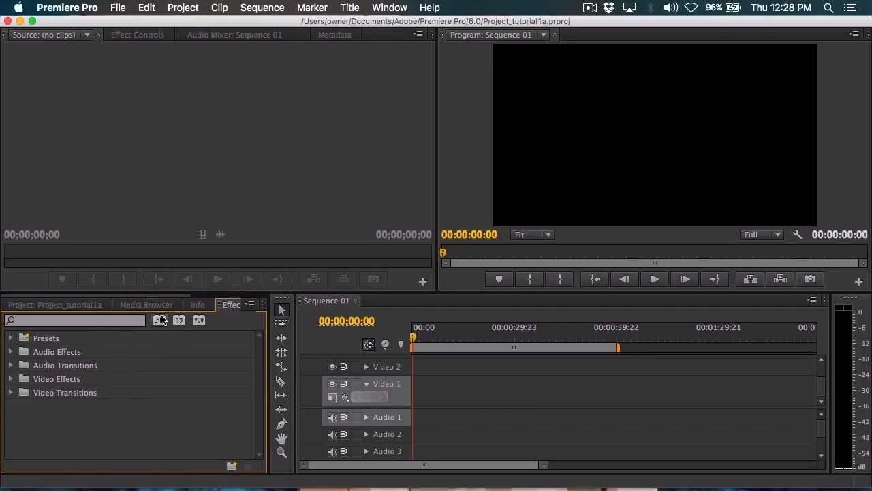
pyautogui.scroll(2, 223, 307)
pyautogui.click(221, 308)
pyautogui.click(201, 306)
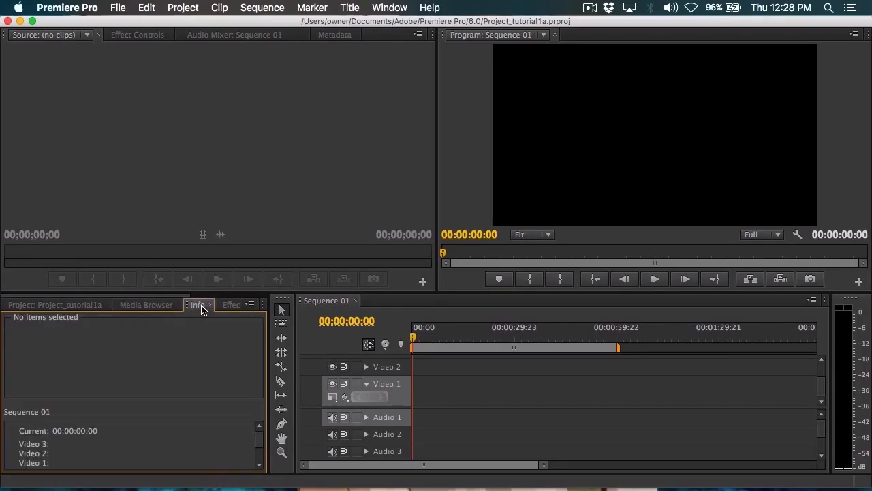
pyautogui.click(33, 304)
pyautogui.click(147, 304)
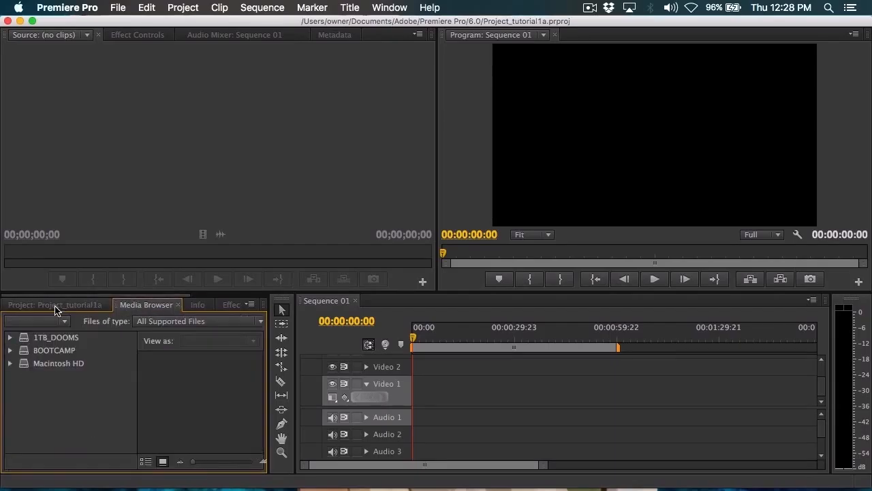
pyautogui.click(52, 306)
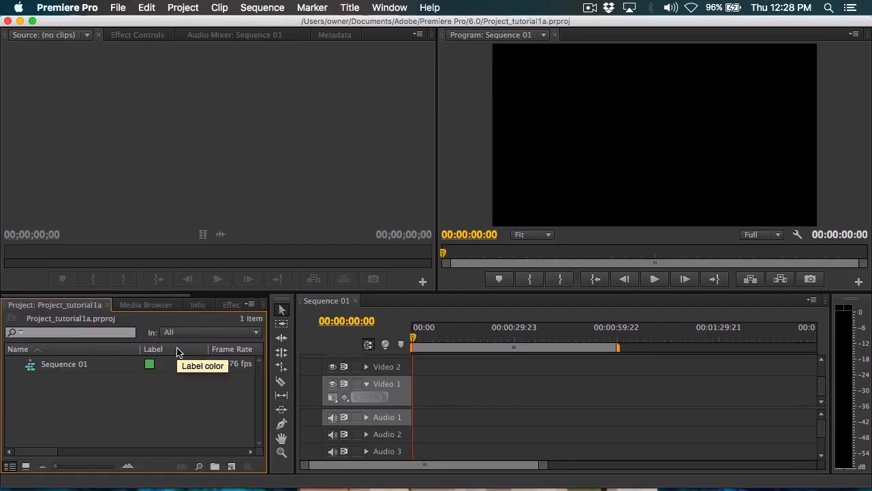
# Step: Look over the source monitor, the program monitor and the timeline of Sequence 01
pyautogui.click(204, 162)
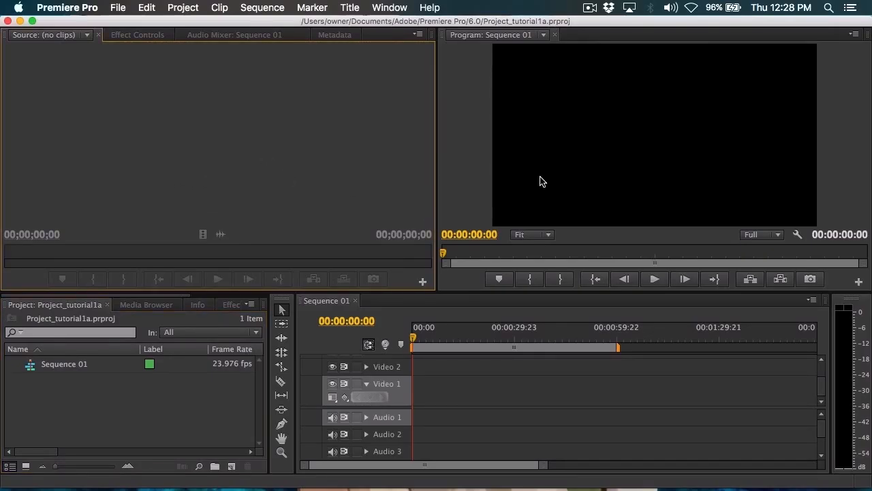
pyautogui.click(612, 178)
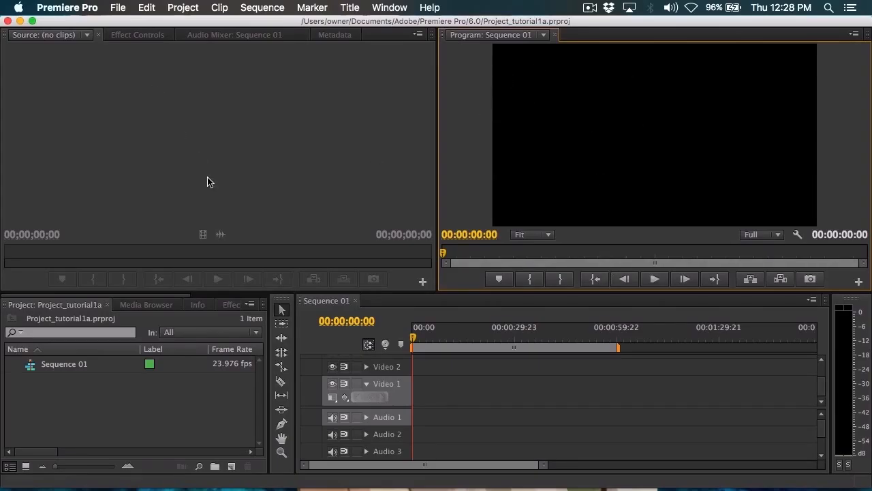
pyautogui.click(407, 312)
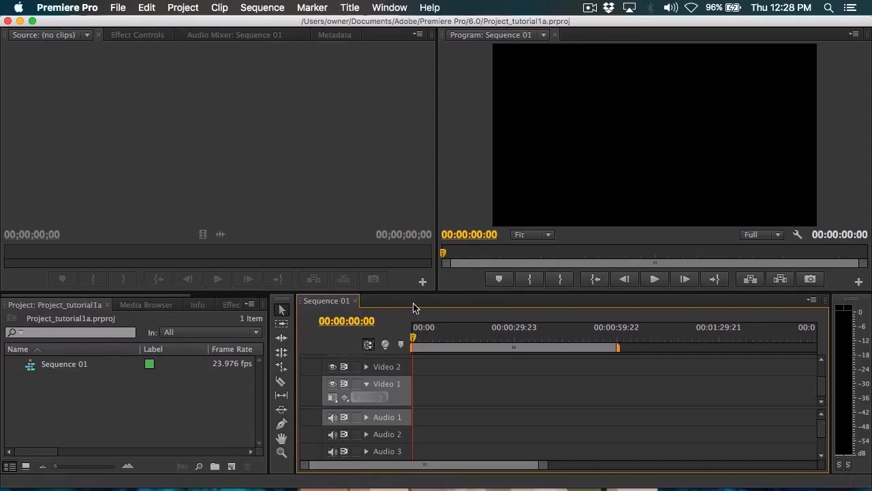
# Step: Switch to Chrome and close the 1080p Wikipedia article, the 1080p search and the resolution comparison image
pyautogui.moveTo(434, 489)
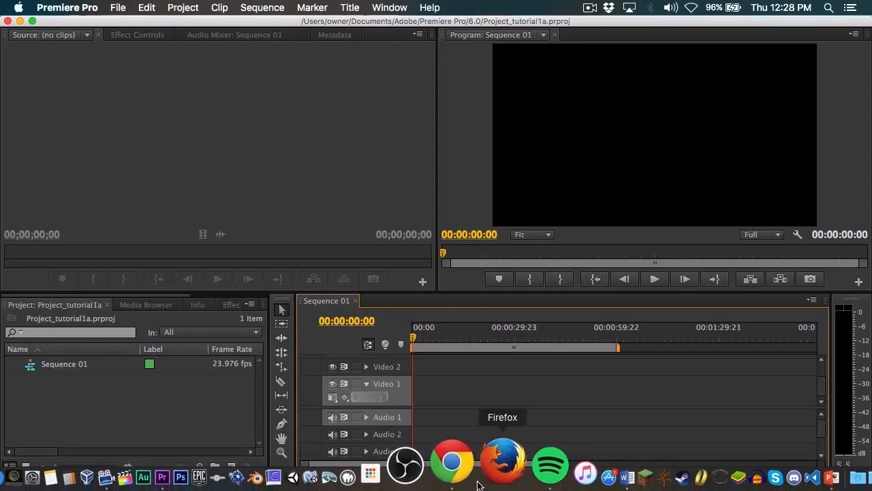
pyautogui.click(463, 484)
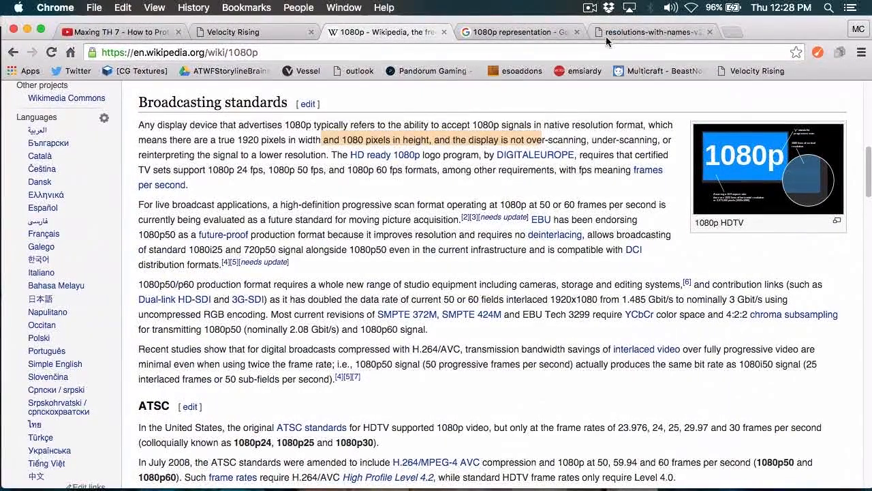
pyautogui.click(440, 31)
pyautogui.click(441, 32)
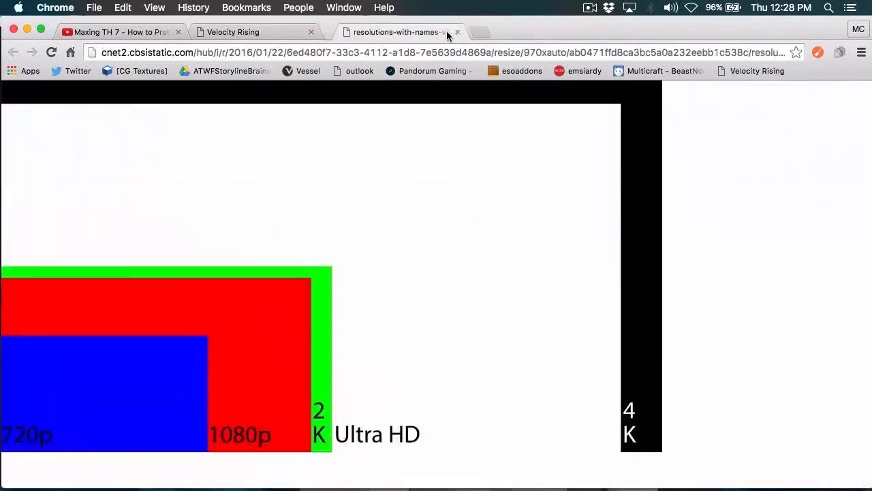
pyautogui.click(444, 32)
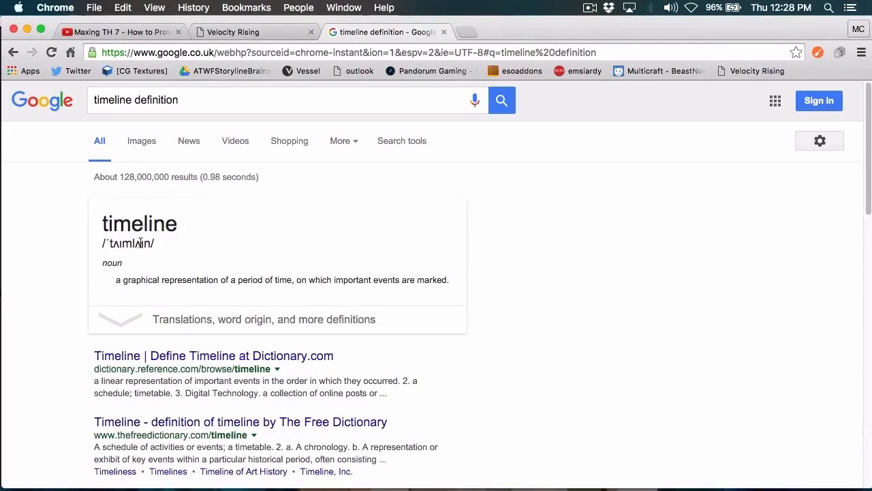
# Step: Highlight the definition of timeline in the Google results, close that page and return to Premiere Pro
pyautogui.moveTo(122, 279); pyautogui.dragTo(459, 280)
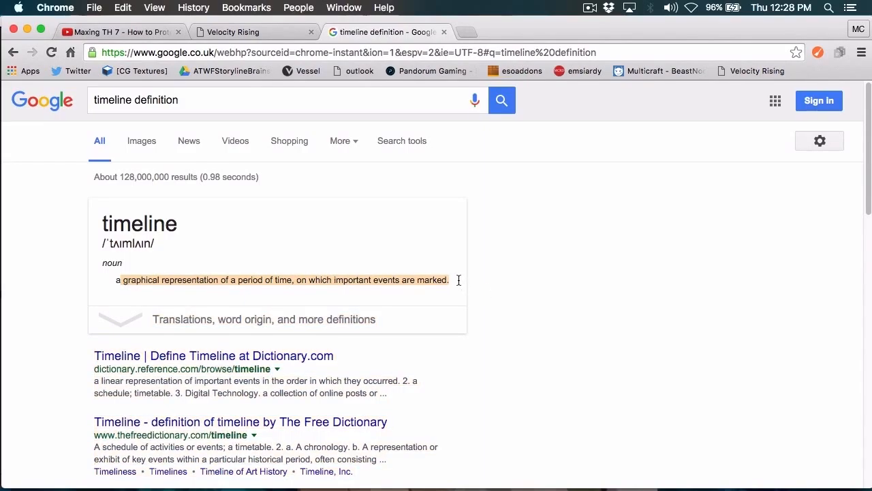
pyautogui.click(443, 32)
pyautogui.press('super+Tab')
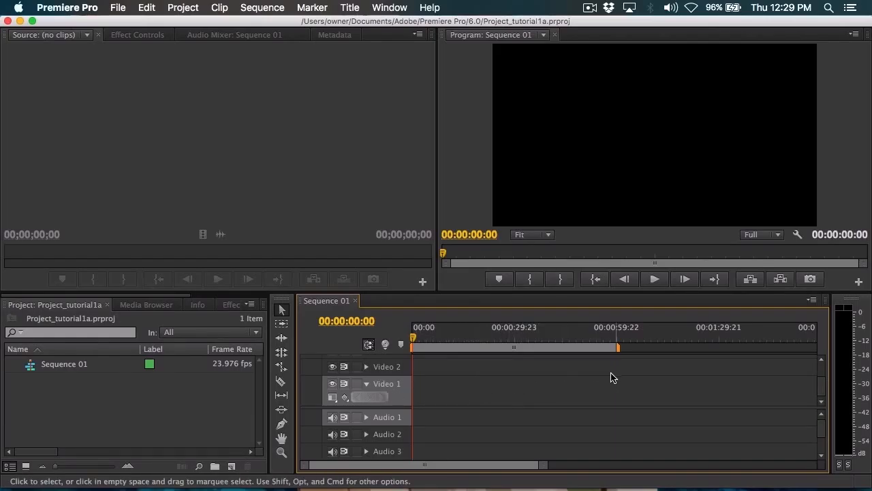
# Step: Scrub the Sequence 01 playhead to about 00:00:18:09 and return it to the start of the timeline
pyautogui.moveTo(412, 341); pyautogui.dragTo(475, 355)
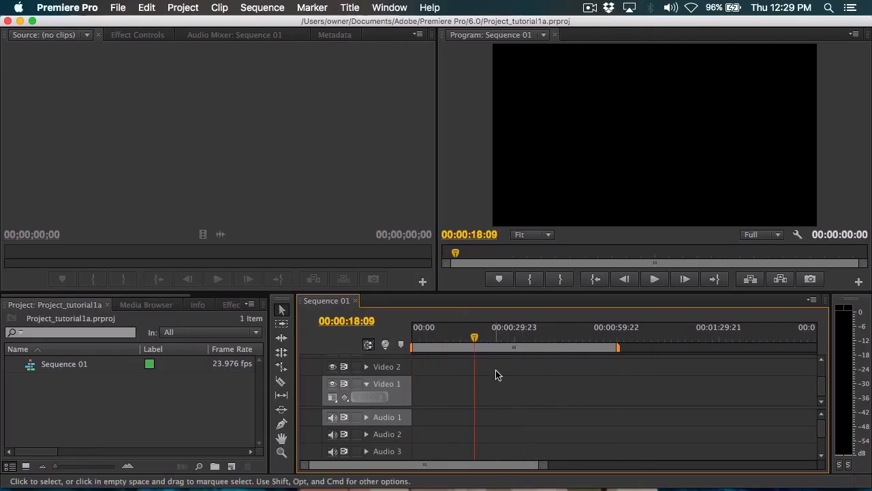
pyautogui.press('Home')
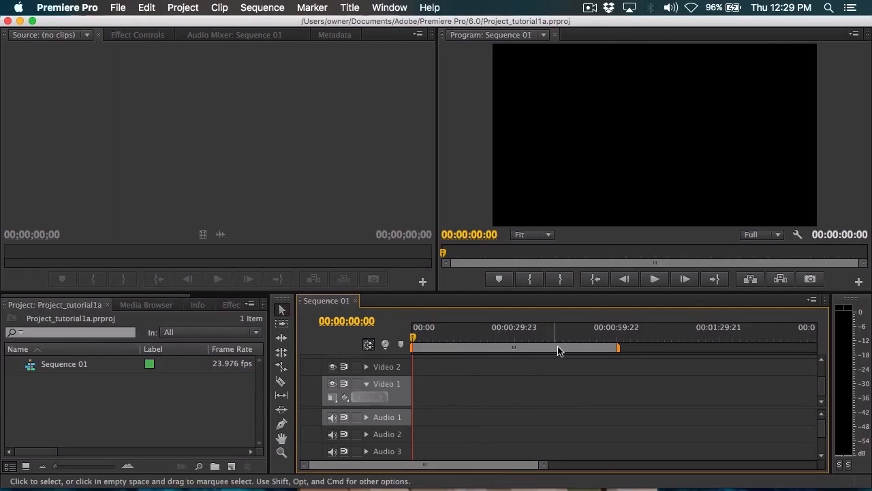
pyautogui.click(114, 105)
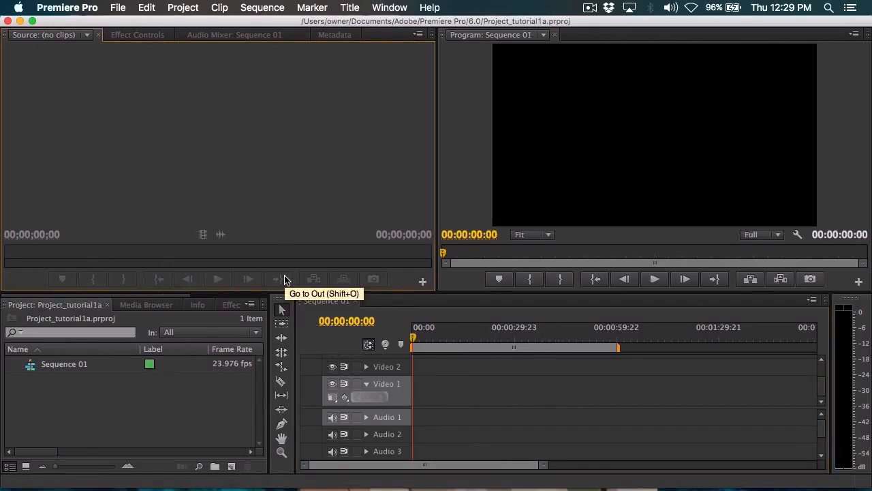
# Step: Browse the 1TB_DOOMS drive's media to the Youtube/Emsiardy/Elytra_Videos/Footage folder
pyautogui.click(134, 305)
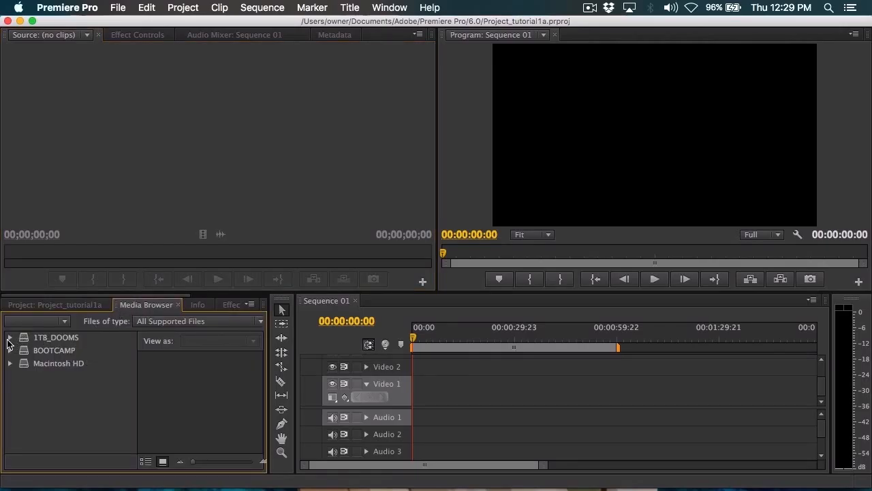
pyautogui.click(9, 338)
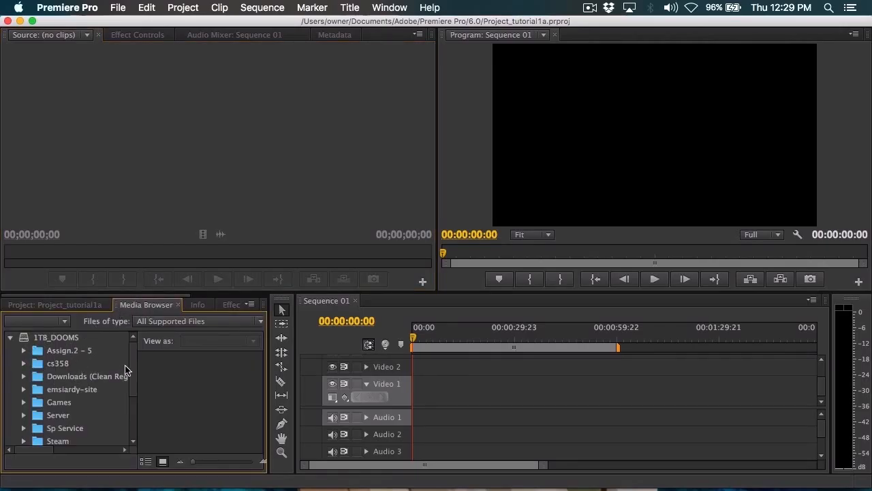
pyautogui.scroll(-4, 42, 430)
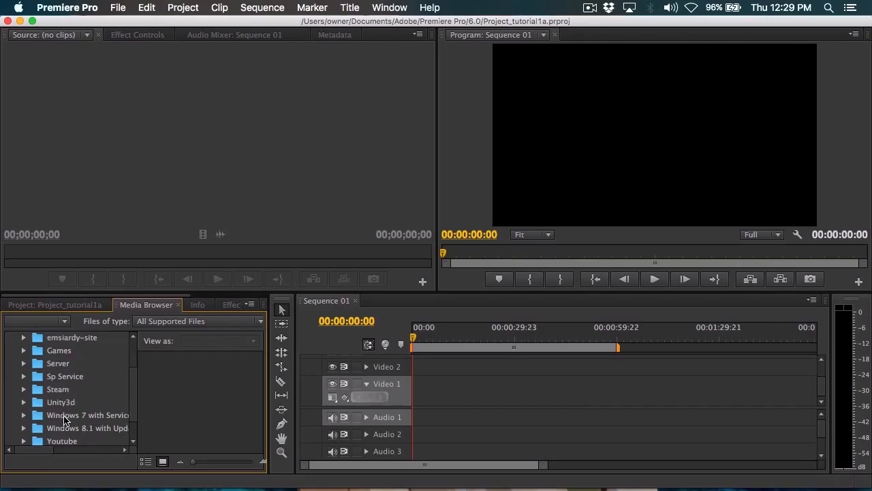
pyautogui.click(23, 413)
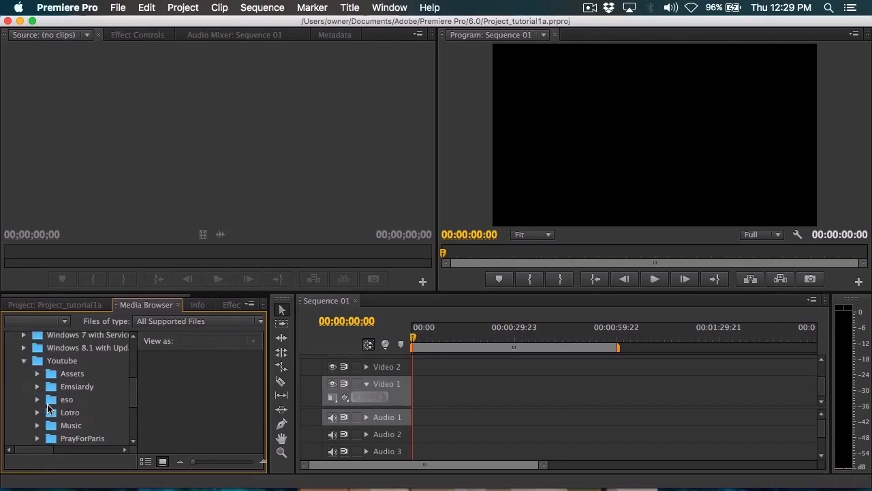
pyautogui.scroll(-3, 49, 404)
pyautogui.scroll(-2, 48, 404)
pyautogui.scroll(4, 60, 412)
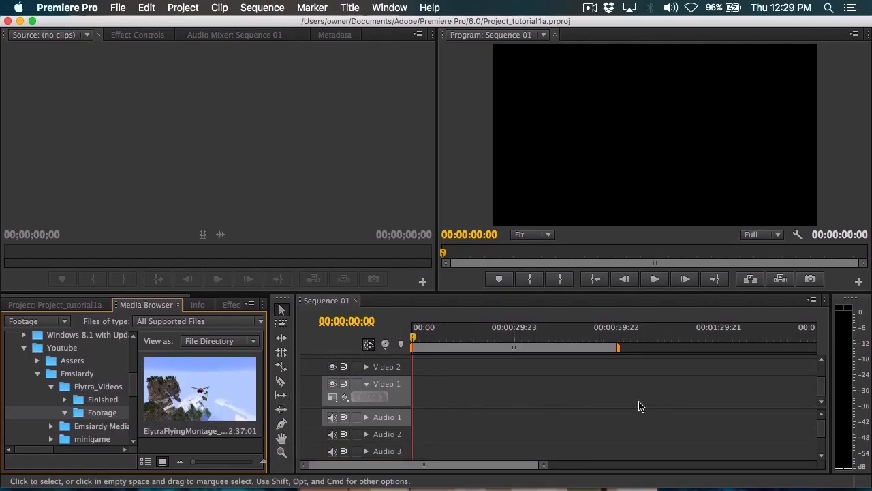
# Step: Place ElytraFlyingMontage_Amplified_footage.mp4 at the start of Video 1 and Audio 1, keeping the existing sequence settings
pyautogui.moveTo(199, 389); pyautogui.dragTo(413, 409)
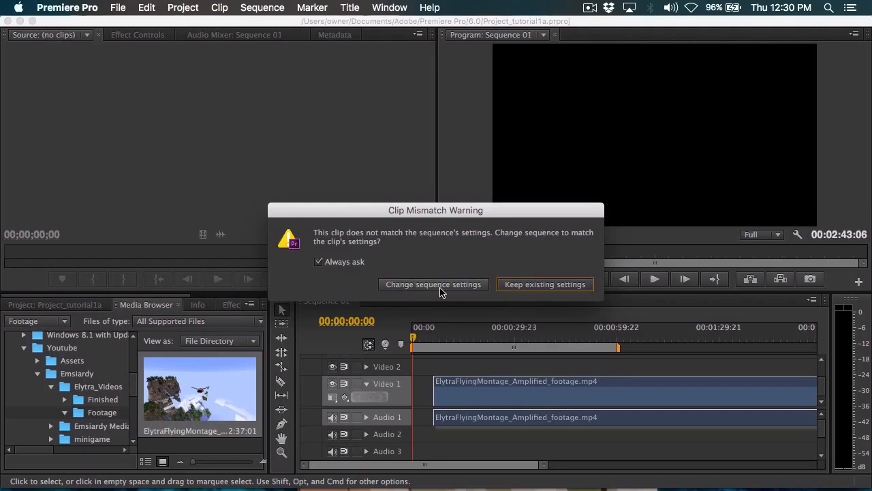
pyautogui.click(529, 287)
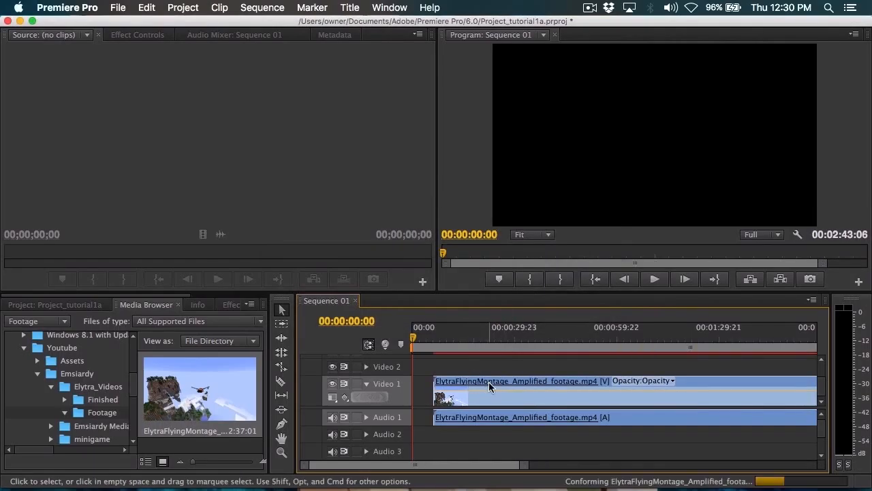
pyautogui.moveTo(506, 384); pyautogui.dragTo(486, 384)
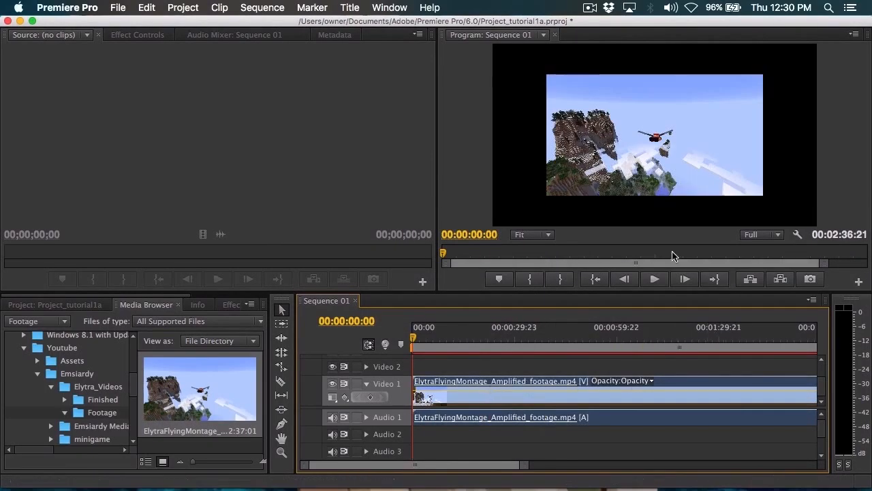
# Step: Shift the Elytra clip slightly along Video 1 and back to the sequence start, and delete it from the timeline
pyautogui.click(629, 116)
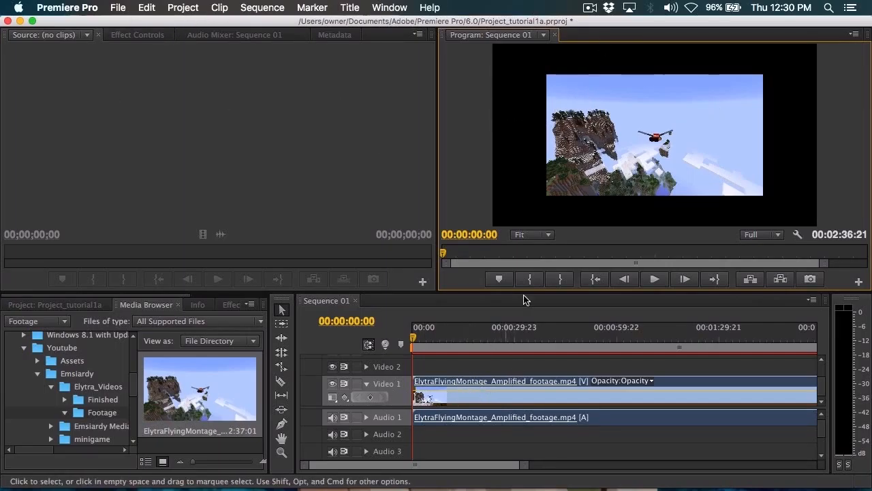
pyautogui.moveTo(440, 383)
pyautogui.mouseDown()
pyautogui.moveTo(472, 384)
pyautogui.moveTo(449, 384)
pyautogui.mouseUp()
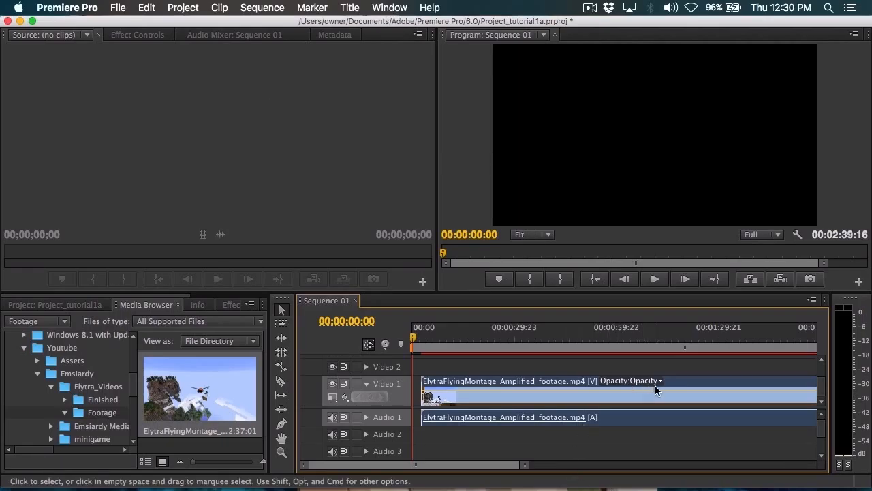
pyautogui.moveTo(677, 383); pyautogui.dragTo(637, 383)
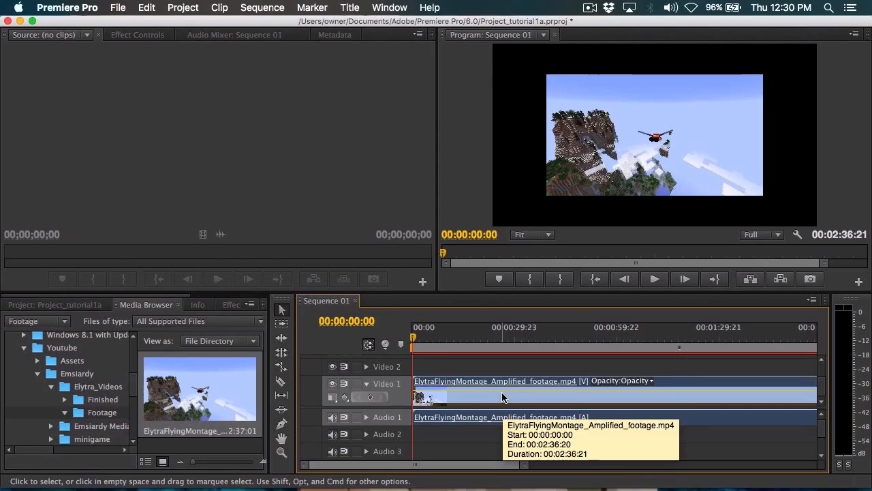
pyautogui.press('Delete')
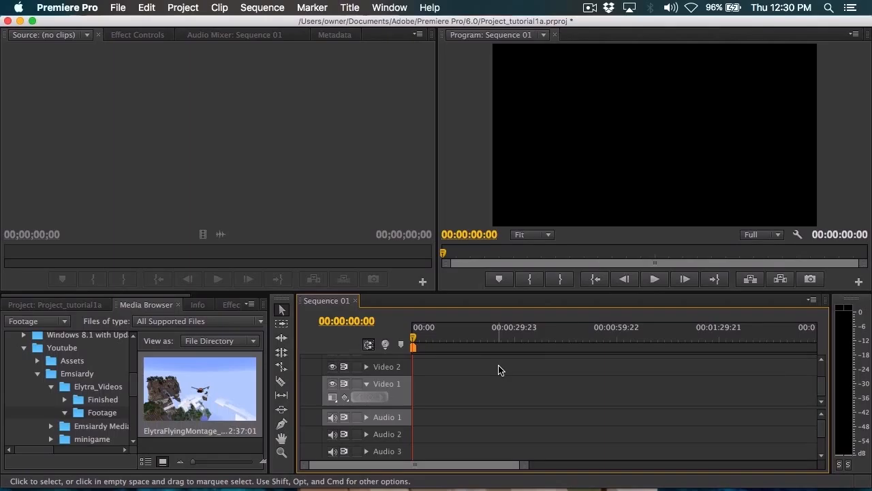
# Step: Open ElytraFlyingMontage_Amplified_footage.mp4 in the Source monitor, scrub through it and mark the In point at 00:00:09:23
pyautogui.doubleClick(198, 393)
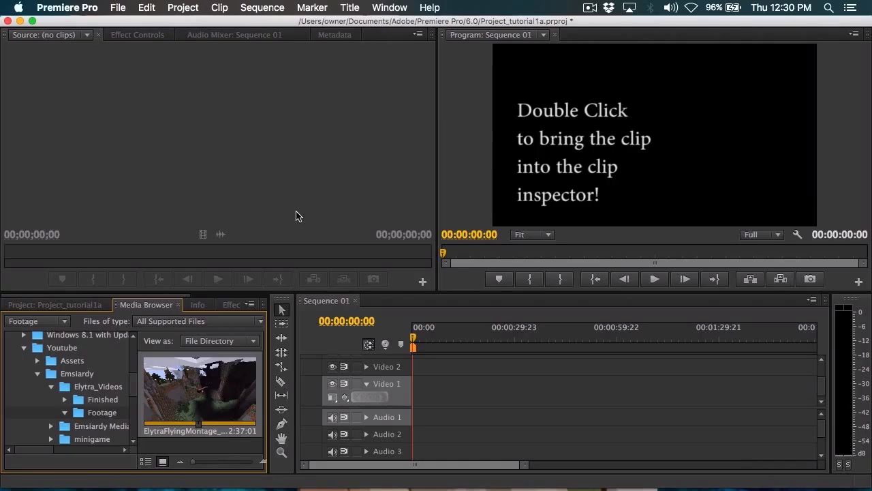
pyautogui.moveTo(6, 252); pyautogui.dragTo(310, 264)
pyautogui.click(48, 252)
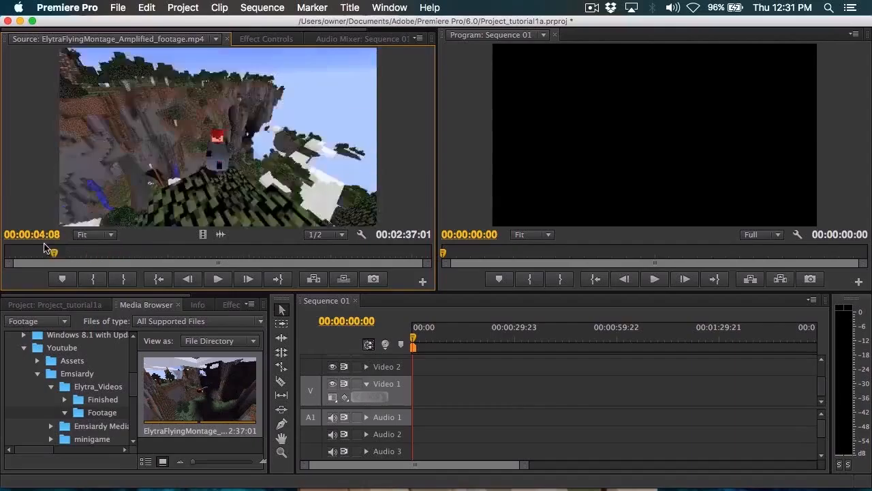
pyautogui.moveTo(41, 248); pyautogui.dragTo(55, 286)
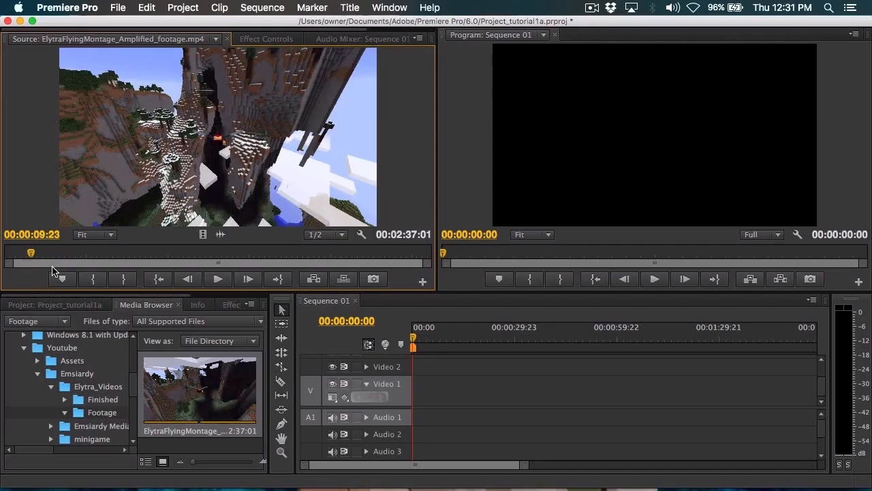
pyautogui.press('i')
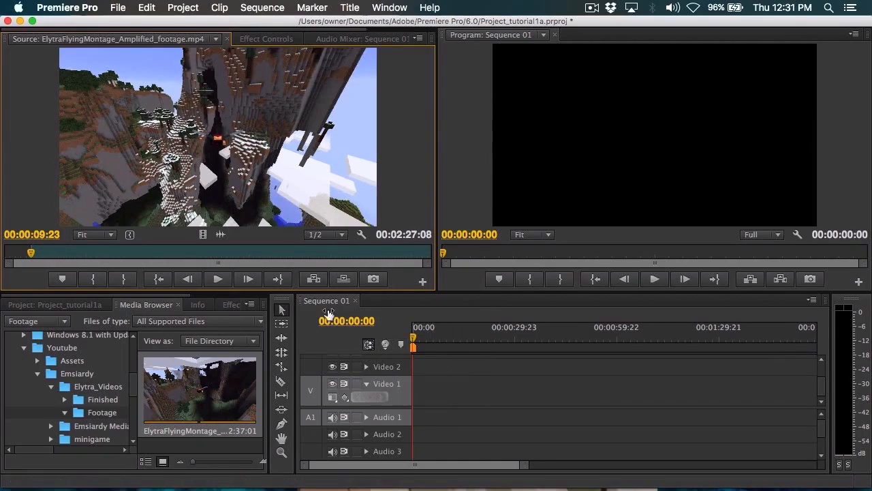
# Step: Scrub the source clip forward and mark its Out point at 00:02:22:07
pyautogui.moveTo(32, 254)
pyautogui.mouseDown()
pyautogui.moveTo(49, 256)
pyautogui.moveTo(42, 258)
pyautogui.mouseUp()
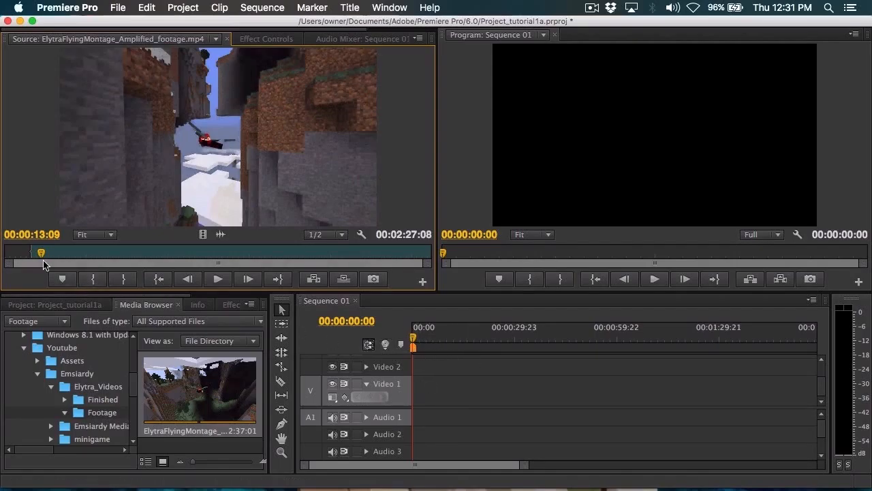
pyautogui.moveTo(43, 256); pyautogui.dragTo(339, 252)
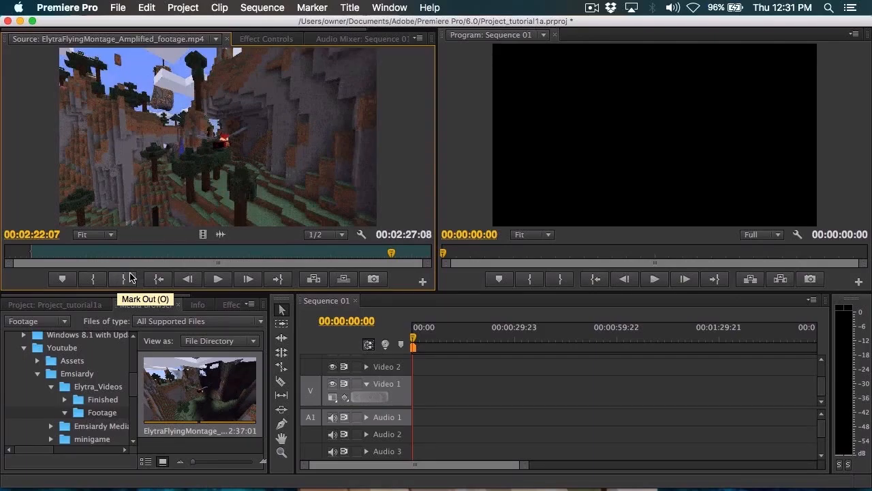
pyautogui.click(129, 276)
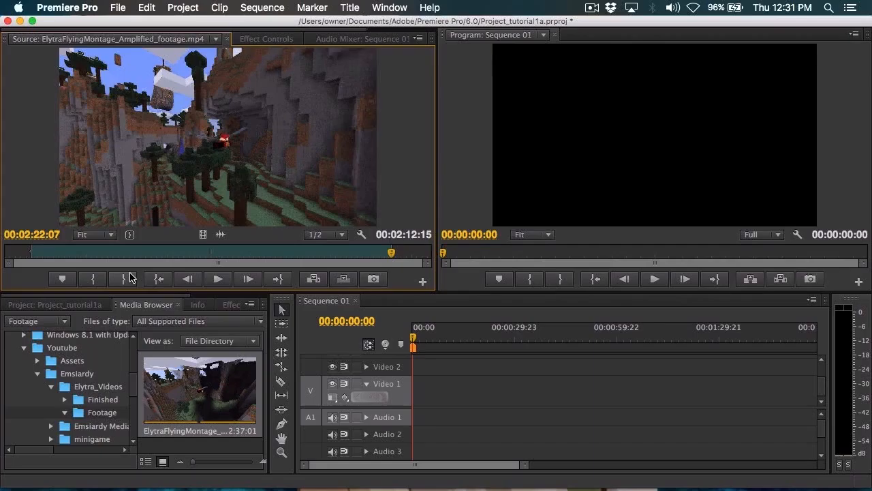
# Step: Scrub the source clip's marked range, shorten it to 00:02:11:14 by moving the Out point earlier, and park the source playhead at 00:00:10:01
pyautogui.moveTo(46, 252); pyautogui.dragTo(244, 232)
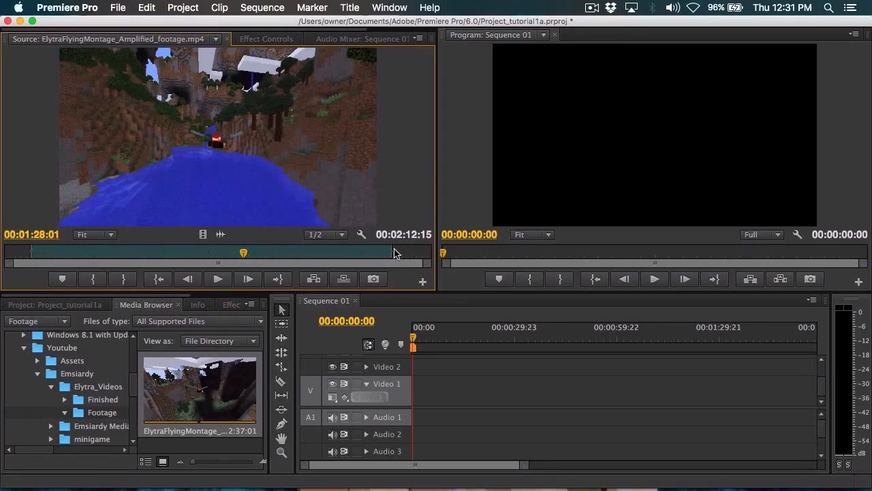
pyautogui.moveTo(392, 252)
pyautogui.mouseDown()
pyautogui.moveTo(382, 253)
pyautogui.moveTo(389, 253)
pyautogui.mouseUp()
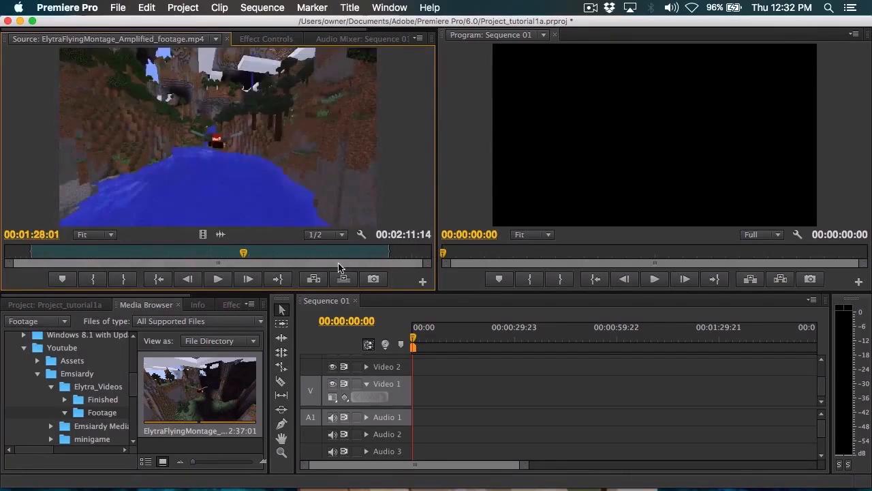
pyautogui.moveTo(27, 252); pyautogui.dragTo(32, 252)
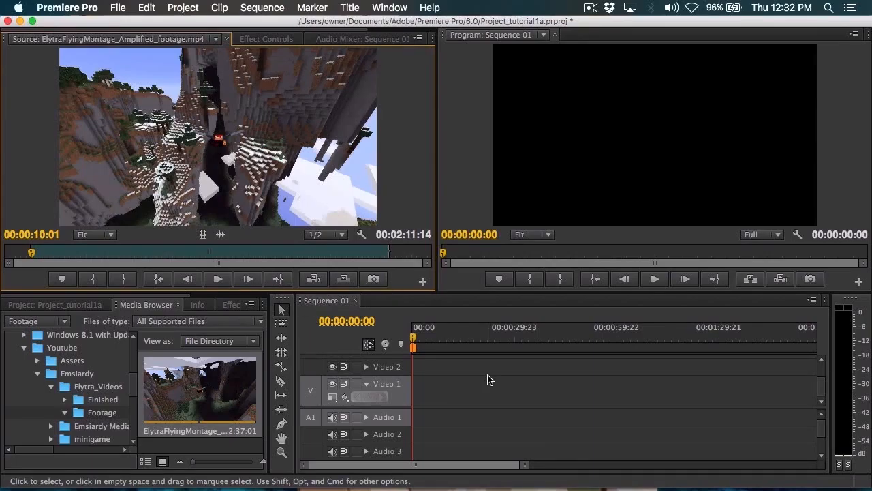
# Step: Place the marked section of the Elytra clip at the start of Video 1 and Audio 1, and play the sequence's first seconds
pyautogui.press(',')
pyautogui.moveTo(498, 464); pyautogui.dragTo(364, 475)
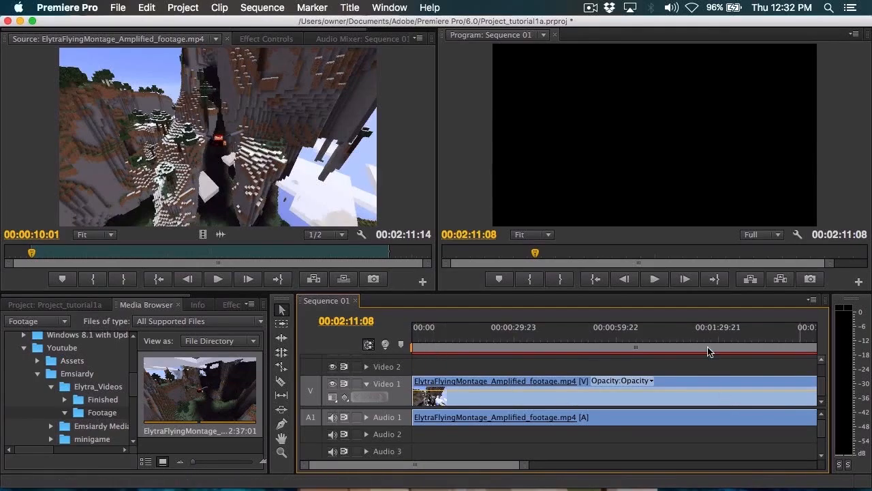
pyautogui.click(447, 333)
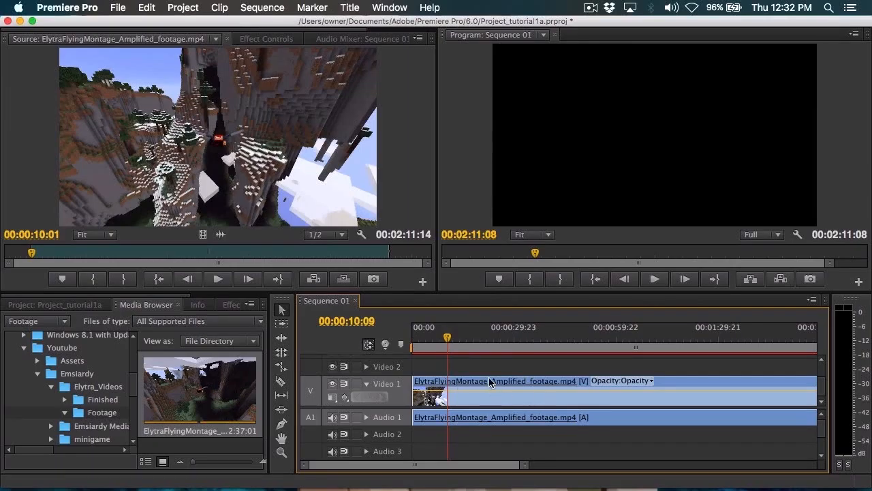
pyautogui.press('Home')
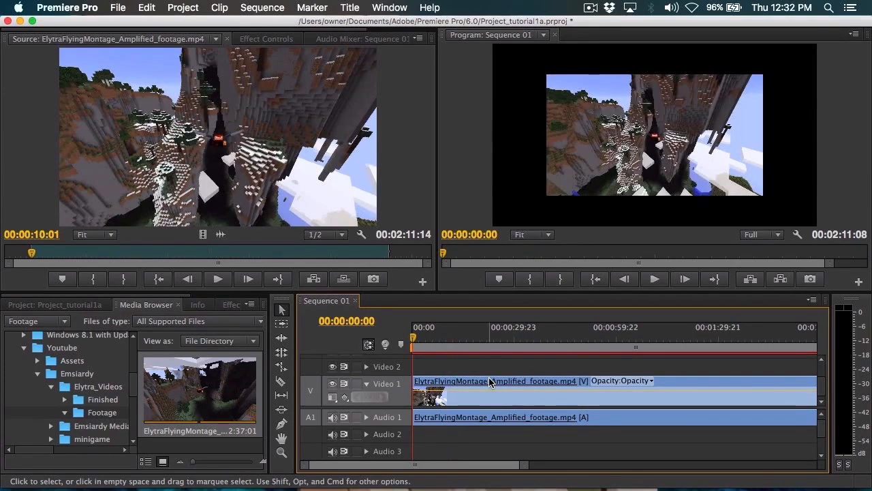
pyautogui.press('space')
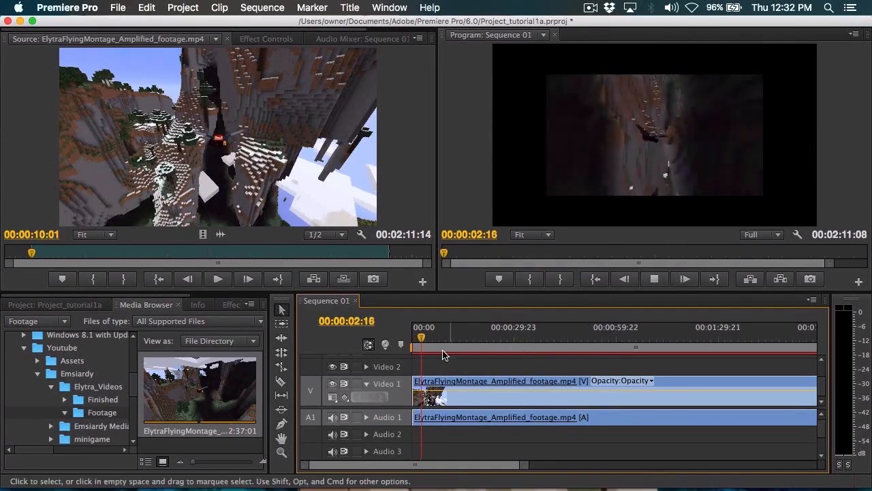
pyautogui.press('space')
# Step: Scroll Sequence 01 to the clip's end and back, and zoom the timeline out and in, finishing at roughly 15-second ruler intervals
pyautogui.moveTo(417, 466); pyautogui.dragTo(418, 467)
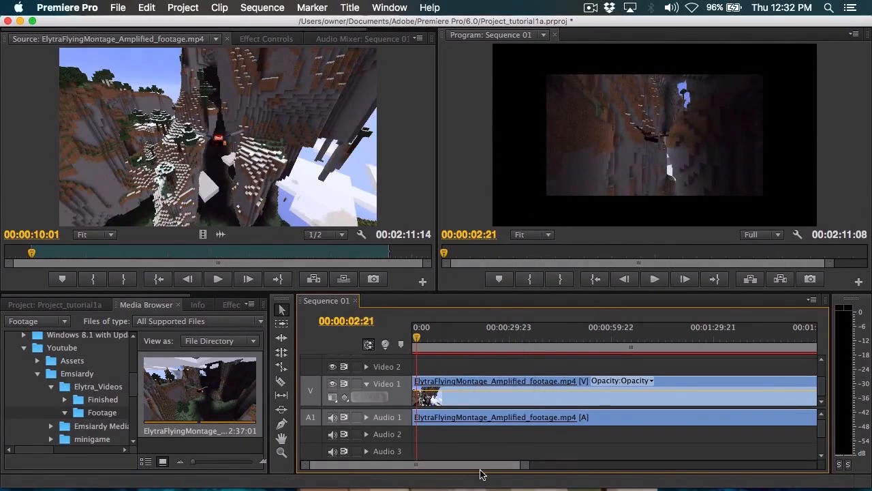
pyautogui.hscroll(5, 452, 475)
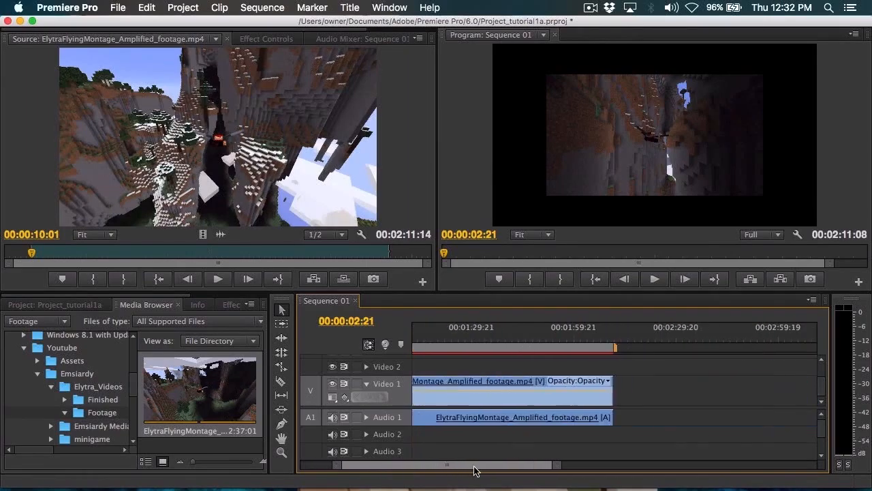
pyautogui.hscroll(-5, 450, 475)
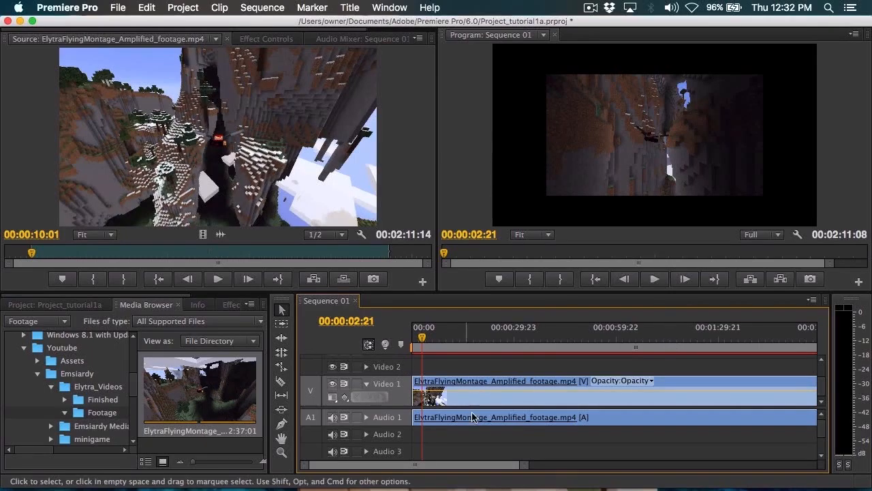
pyautogui.moveTo(410, 466); pyautogui.dragTo(369, 467)
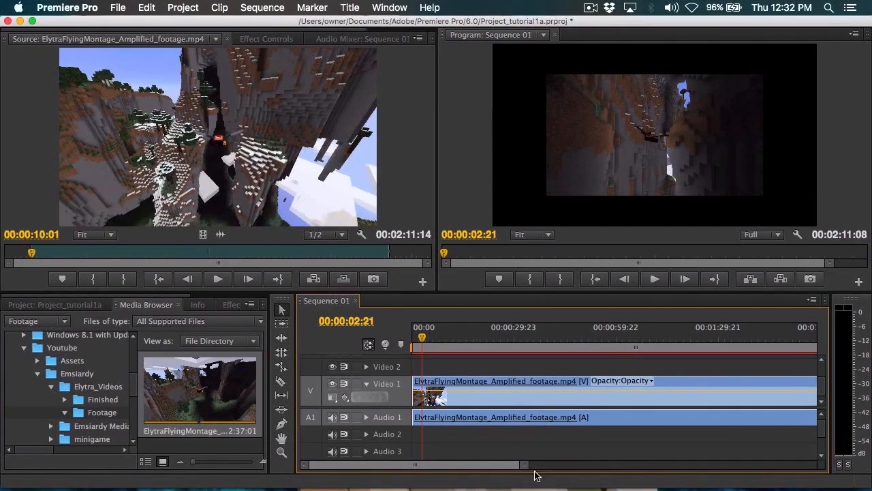
pyautogui.moveTo(523, 471); pyautogui.dragTo(713, 470)
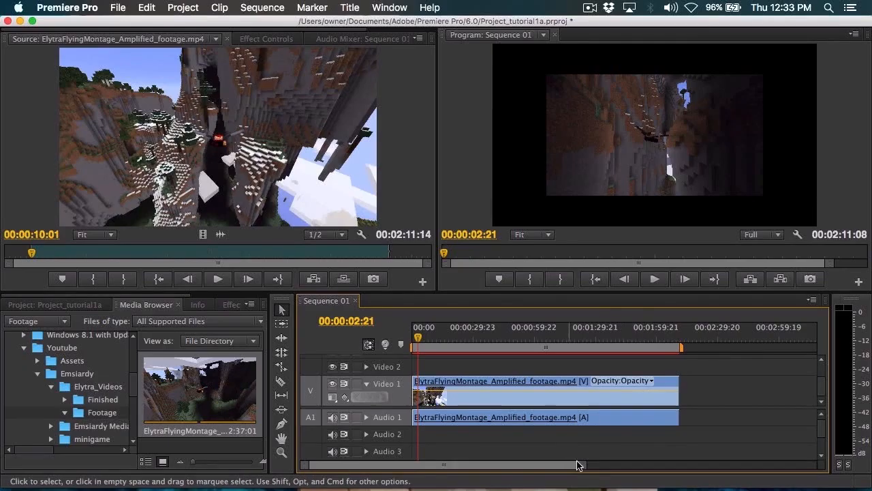
pyautogui.moveTo(580, 469); pyautogui.dragTo(614, 468)
pyautogui.moveTo(687, 482); pyautogui.dragTo(801, 476)
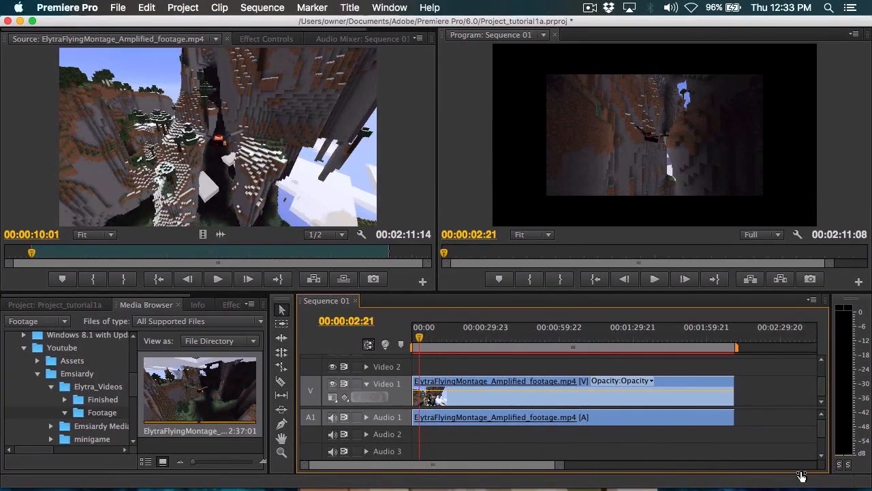
pyautogui.moveTo(557, 466); pyautogui.dragTo(676, 481)
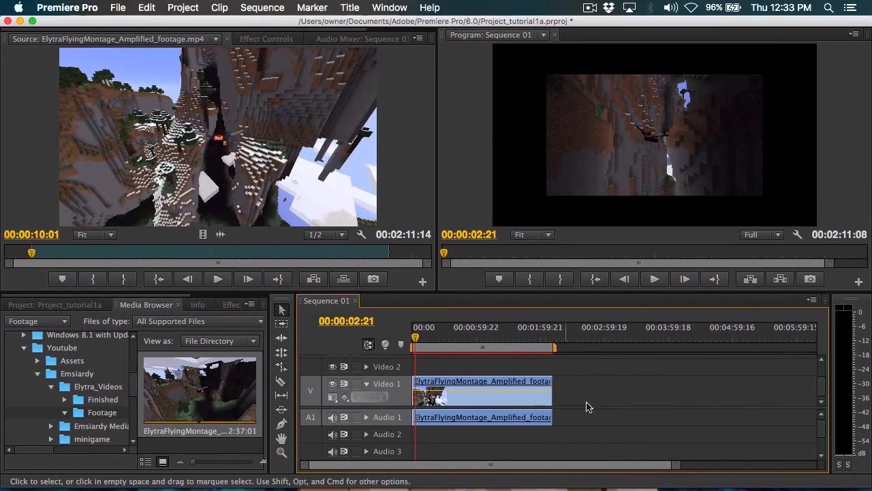
pyautogui.moveTo(683, 465); pyautogui.dragTo(573, 464)
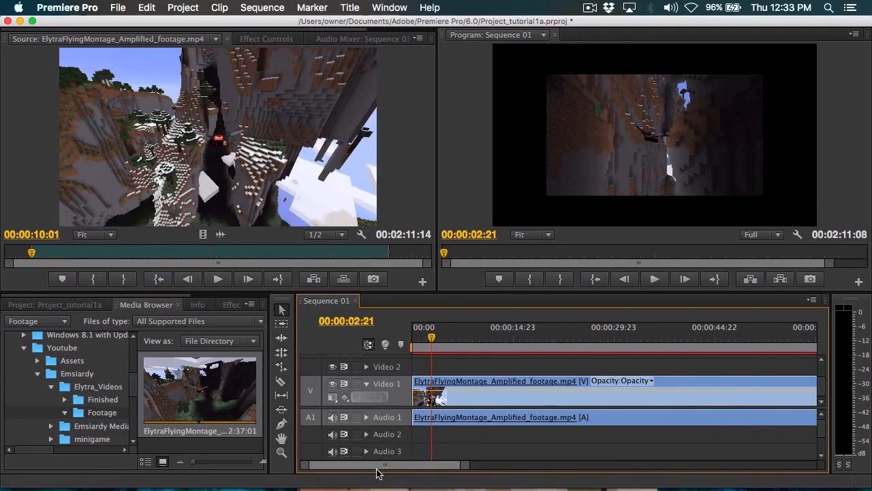
pyautogui.moveTo(318, 465); pyautogui.dragTo(303, 446)
# Step: Scrub the sequence playhead to about 00:00:07:16 and back to 00:00:03:15, and play the sequence up to 00:00:05:00
pyautogui.moveTo(430, 340); pyautogui.dragTo(463, 341)
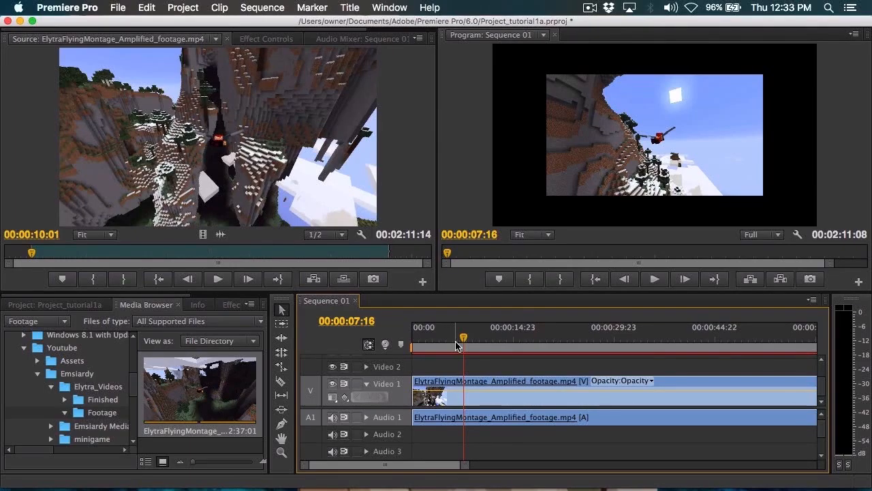
pyautogui.moveTo(466, 337); pyautogui.dragTo(436, 337)
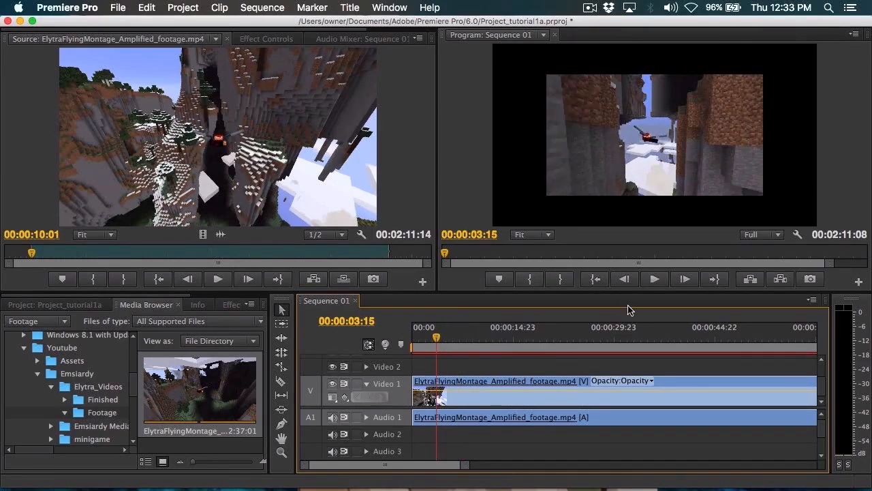
pyautogui.click(652, 280)
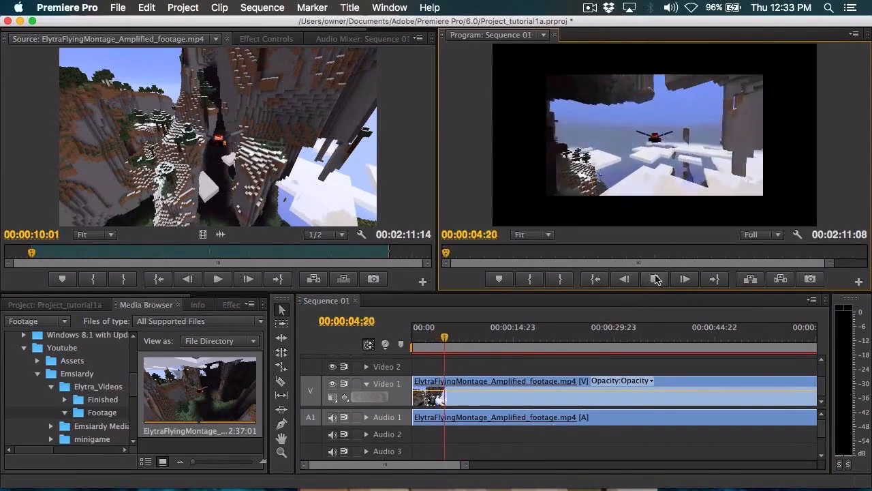
pyautogui.press('space')
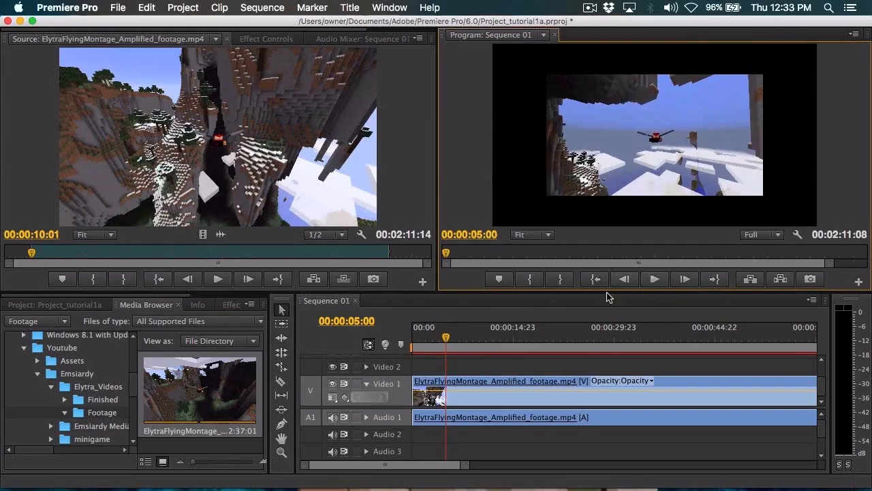
# Step: Expand the Audio 1 track to show its volume level, and move the sequence playhead to about 00:00:02:15
pyautogui.click(366, 417)
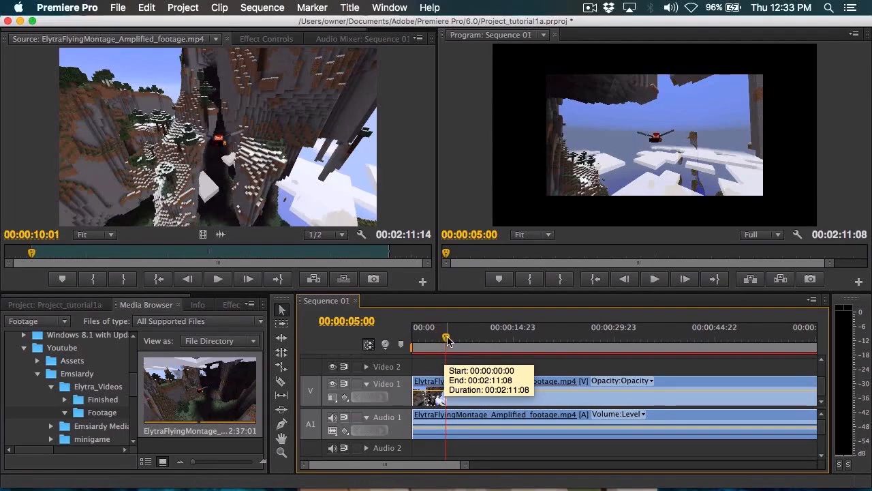
pyautogui.moveTo(446, 339)
pyautogui.mouseDown()
pyautogui.moveTo(469, 345)
pyautogui.moveTo(448, 344)
pyautogui.mouseUp()
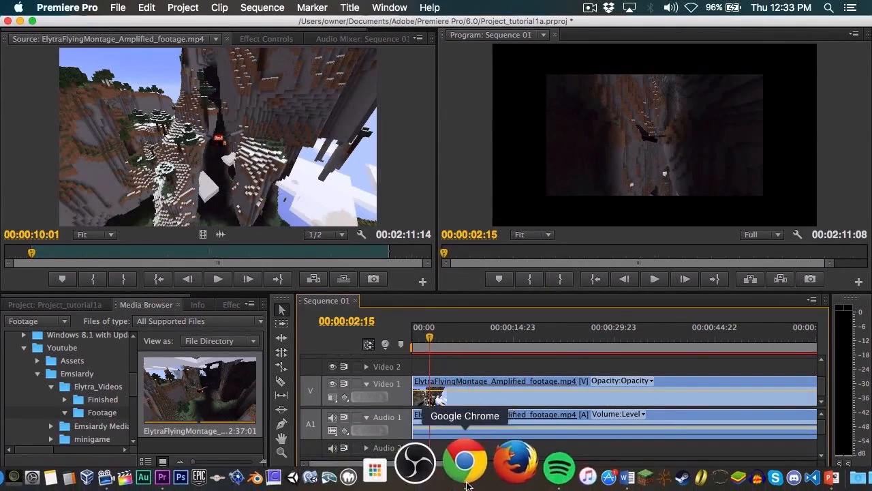
# Step: Switch to Google Chrome and search Google for "clapper" in a new tab
pyautogui.click(463, 462)
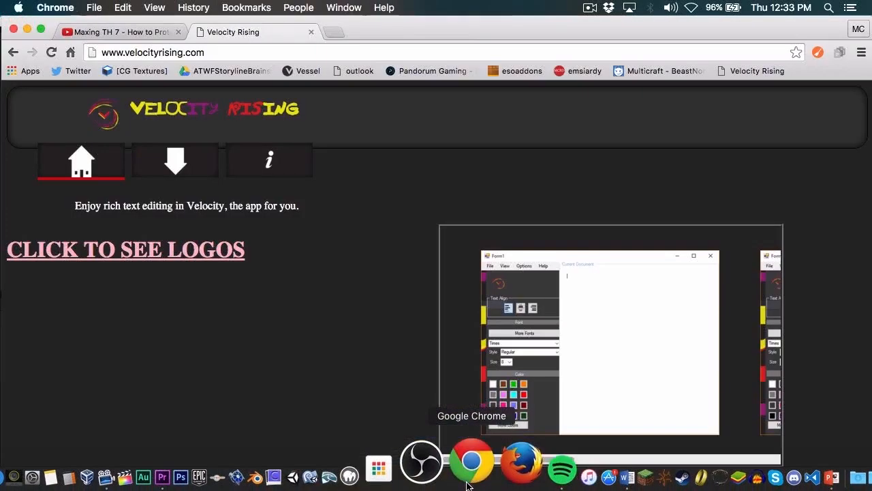
pyautogui.click(333, 32)
pyautogui.write('clappe')
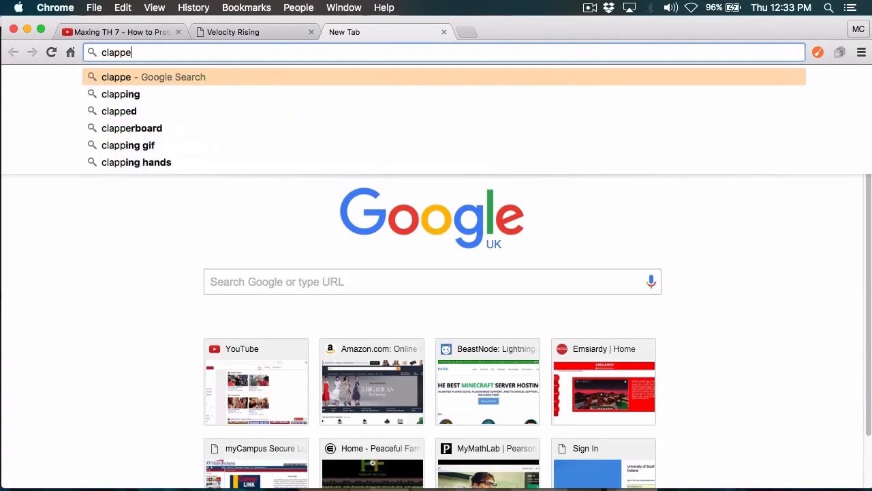
pyautogui.press('Return')
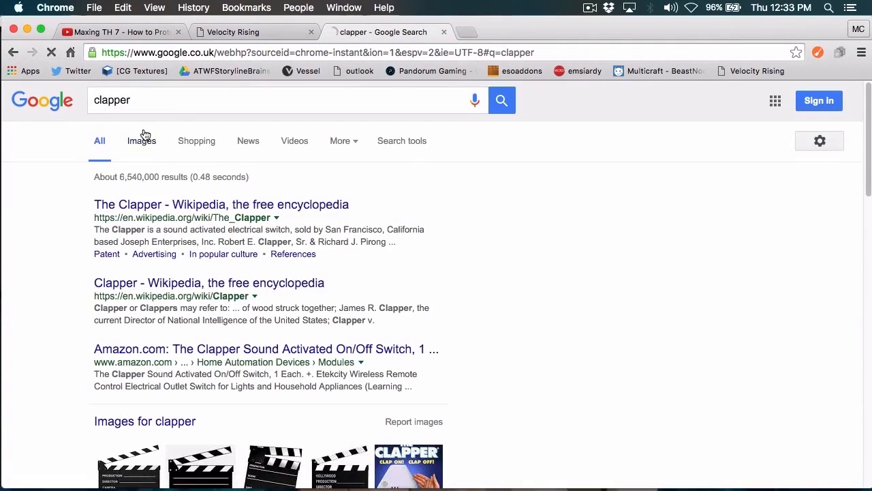
# Step: Show the image results for "clapper" and open the preview of the Clapper Film clapperboard picture
pyautogui.click(143, 135)
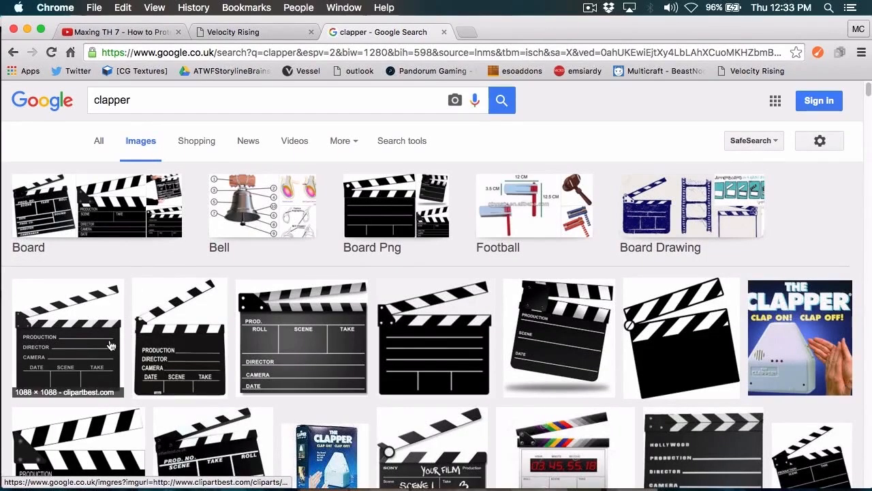
pyautogui.click(177, 339)
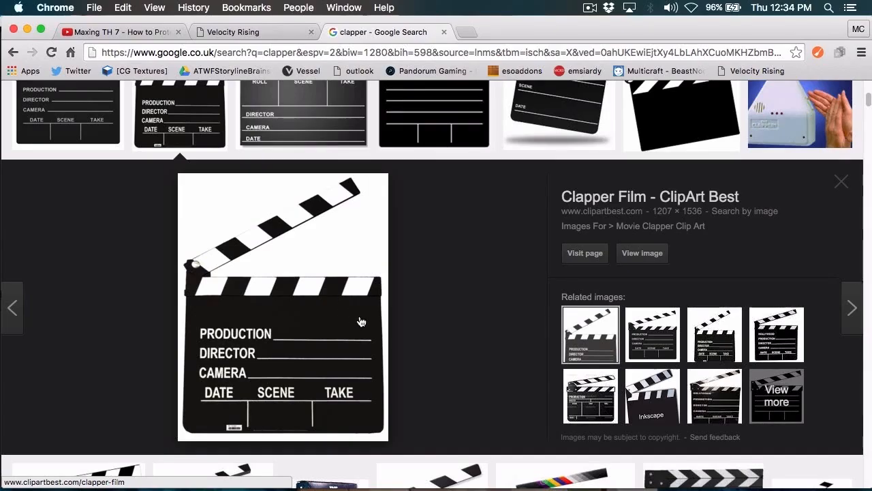
# Step: Switch back to Premiere Pro and unlink the Elytra clip's video and audio in Sequence 01
pyautogui.press('super+Tab')
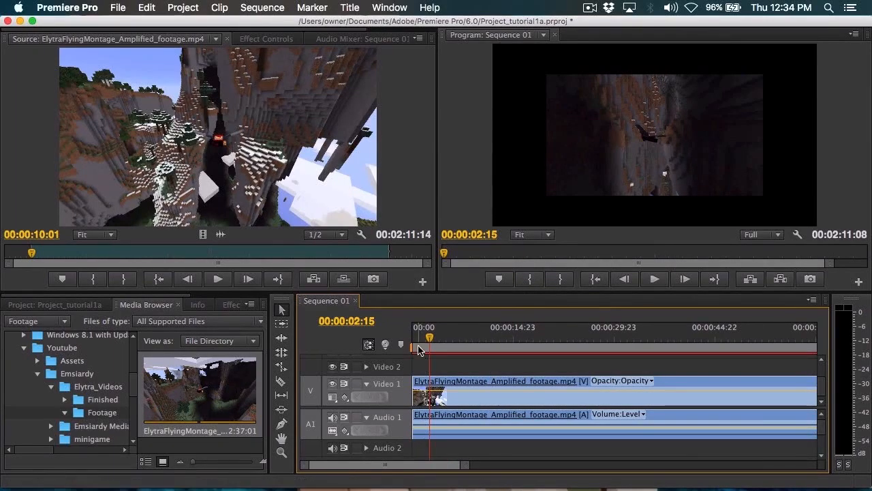
pyautogui.rightClick(455, 413)
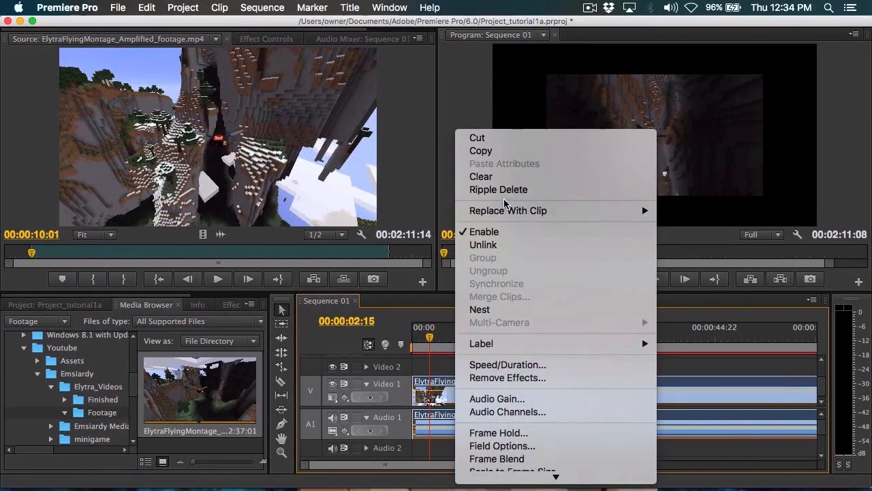
pyautogui.click(485, 246)
pyautogui.moveTo(438, 424); pyautogui.dragTo(440, 362)
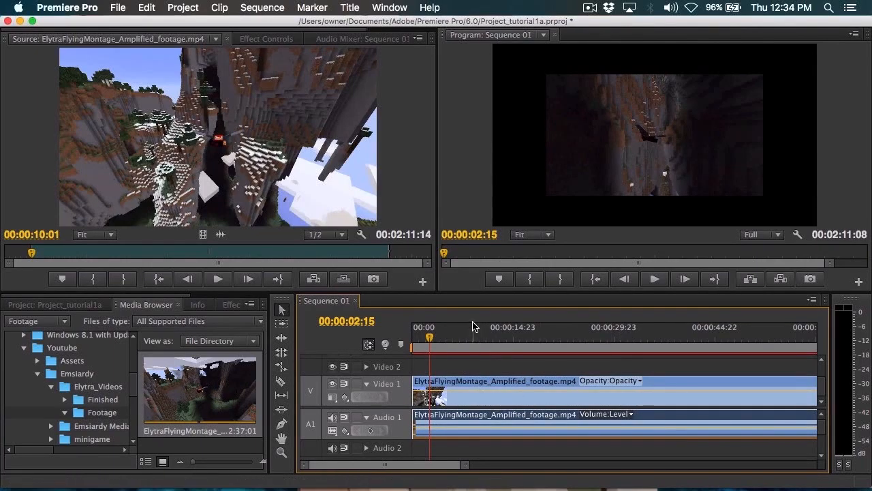
# Step: Shift the unlinked Elytra audio on Audio 1 so that it starts at about 00:00:02:15
pyautogui.moveTo(471, 384); pyautogui.dragTo(443, 384)
pyautogui.moveTo(458, 414); pyautogui.dragTo(476, 418)
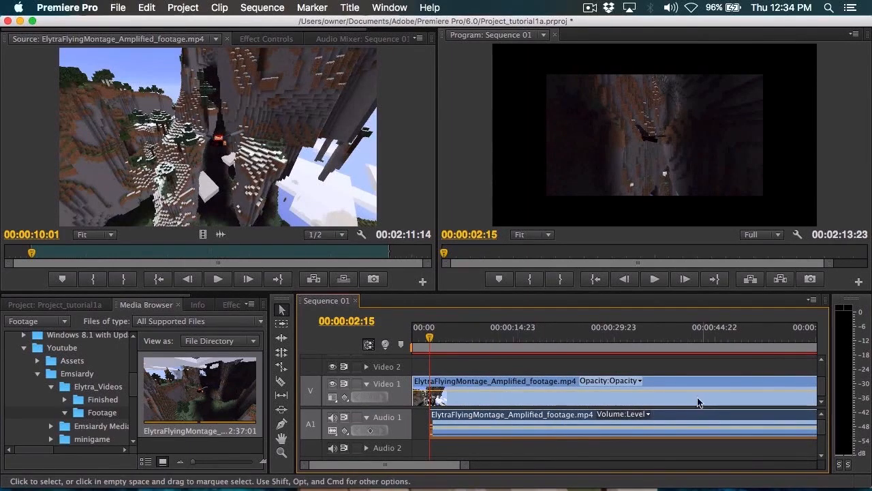
pyautogui.moveTo(481, 423); pyautogui.dragTo(502, 419)
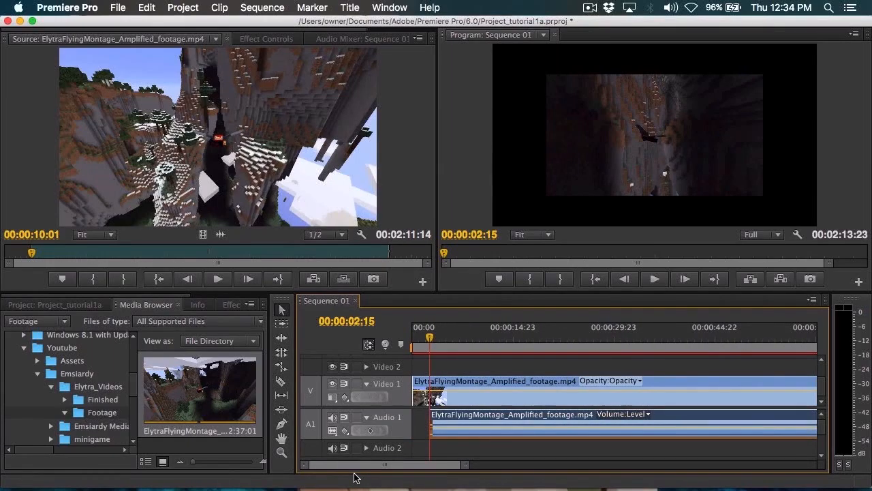
# Step: Move the Elytra video clip on Video 1 to about 00:00:02:15, in line with its audio
pyautogui.moveTo(460, 384); pyautogui.dragTo(477, 385)
pyautogui.moveTo(424, 386); pyautogui.dragTo(447, 384)
pyautogui.moveTo(527, 382); pyautogui.dragTo(510, 383)
# Step: Move the sequence playhead to 00:00:01:15 and zoom the timeline in to one-second ruler intervals
pyautogui.moveTo(427, 342)
pyautogui.mouseDown()
pyautogui.moveTo(412, 344)
pyautogui.moveTo(432, 347)
pyautogui.mouseUp()
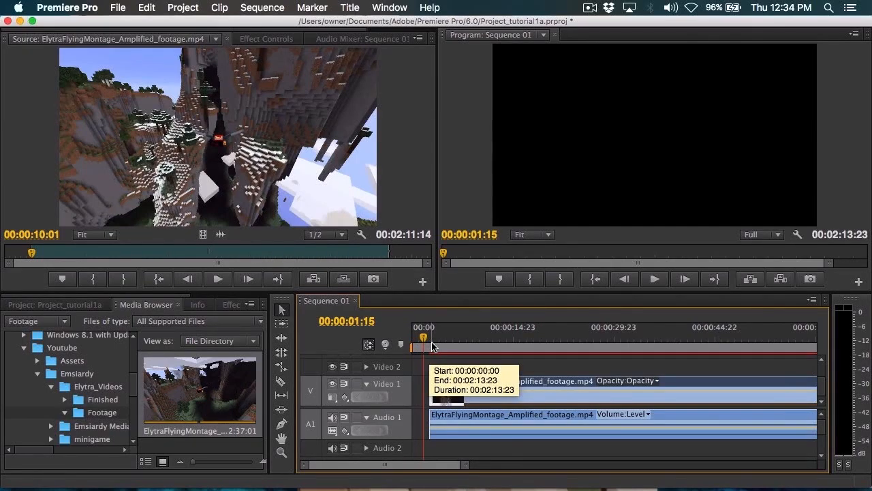
pyautogui.moveTo(467, 464); pyautogui.dragTo(499, 488)
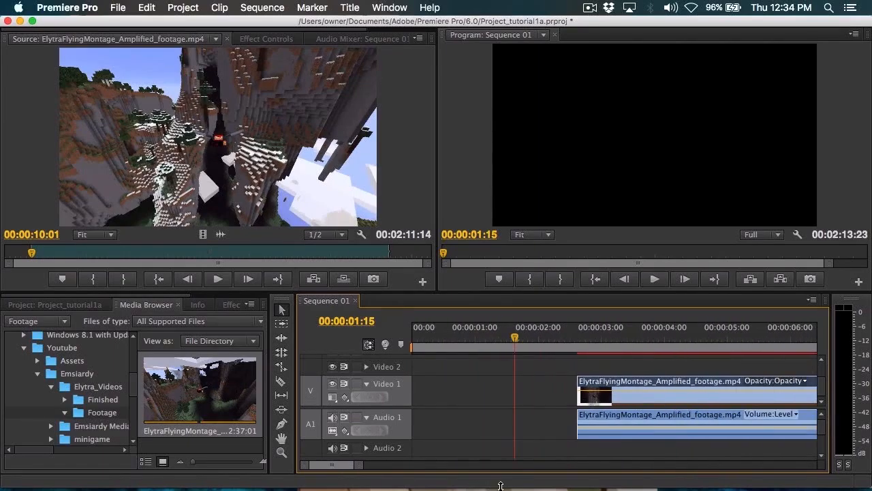
pyautogui.moveTo(353, 461); pyautogui.dragTo(324, 468)
# Step: Switch to Chrome to view the clapperboard picture again and return to Premiere Pro
pyautogui.press('super+Tab')
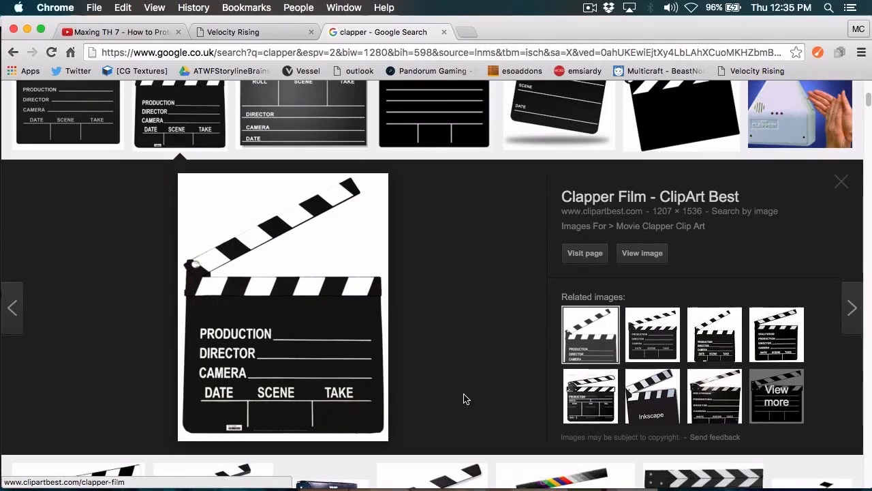
pyautogui.press('super+Tab')
pyautogui.press('super+Tab')
pyautogui.press('super+Tab')
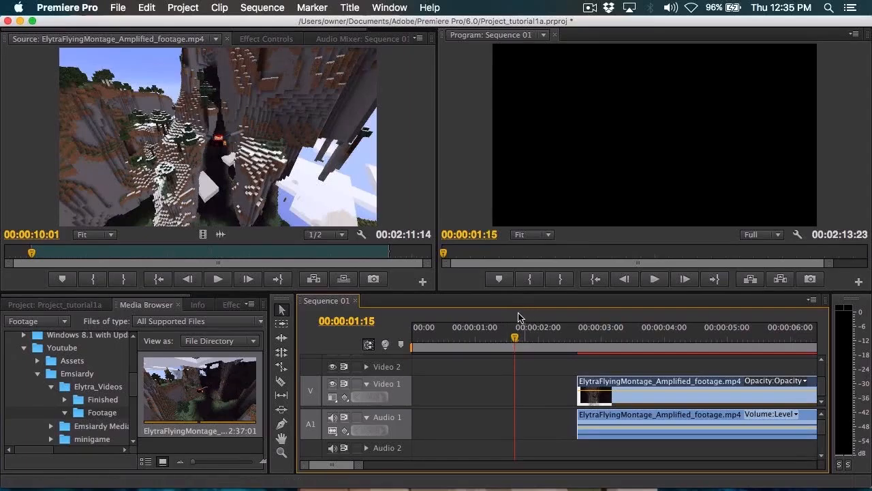
# Step: Move the sequence playhead to 00:00:01:21 and on to 00:00:02:01, and zoom the timeline in further
pyautogui.click(531, 342)
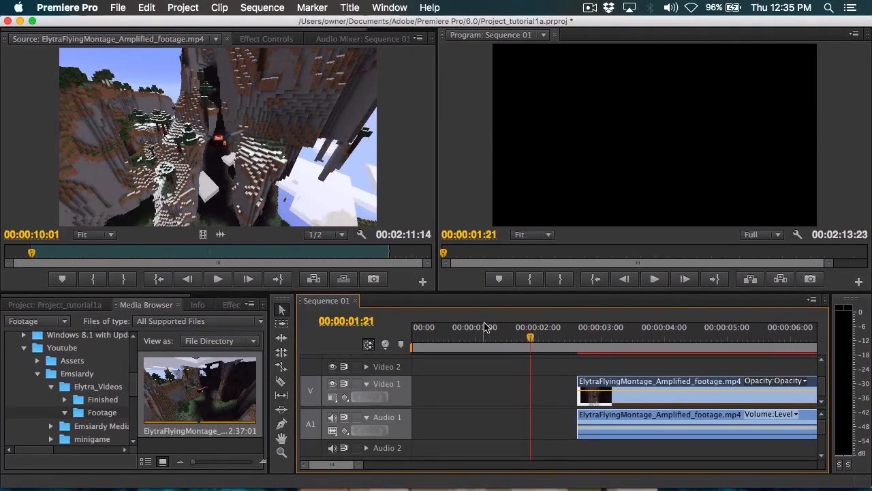
pyautogui.click(540, 334)
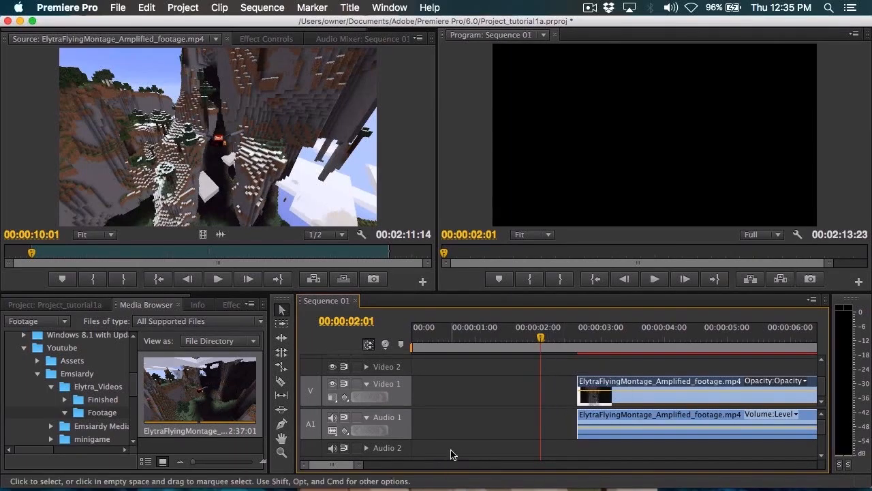
pyautogui.moveTo(360, 467); pyautogui.dragTo(486, 482)
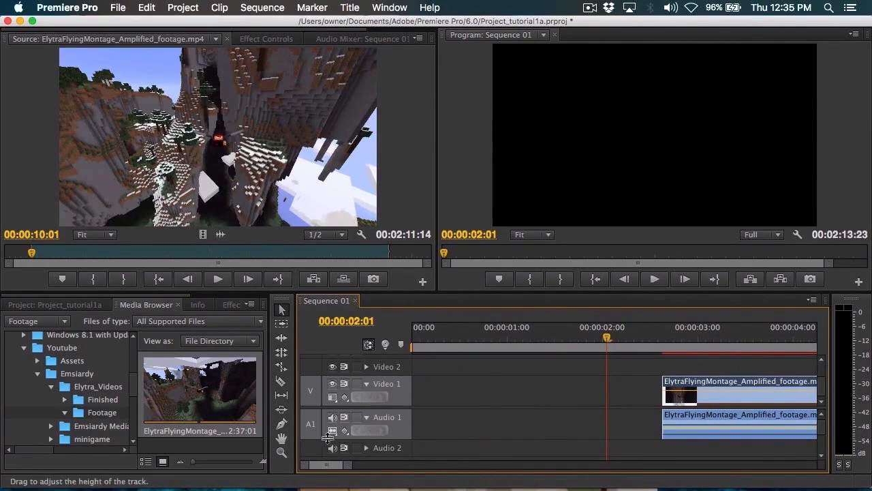
pyautogui.moveTo(335, 463)
pyautogui.mouseDown()
pyautogui.moveTo(354, 470)
pyautogui.moveTo(335, 470)
pyautogui.mouseUp()
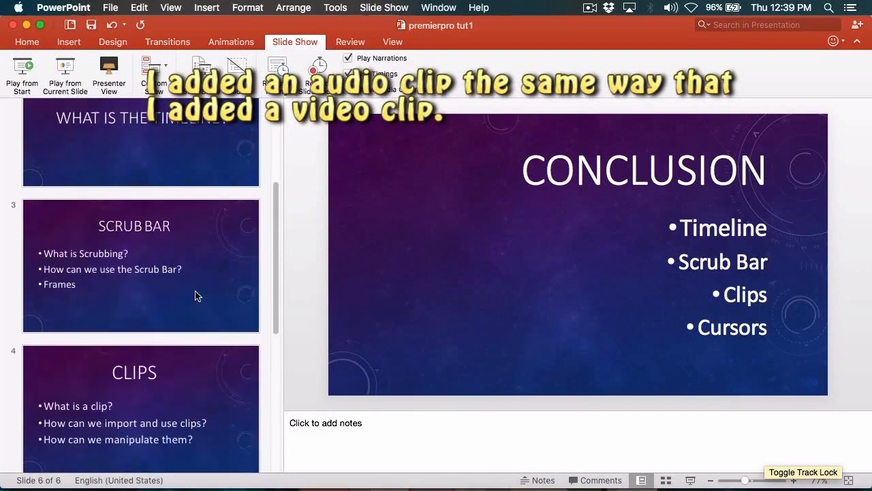
# Step: Switch to PowerPoint and open the Scrub Bar slide of the premierpro tut1 presentation
pyautogui.click(113, 283)
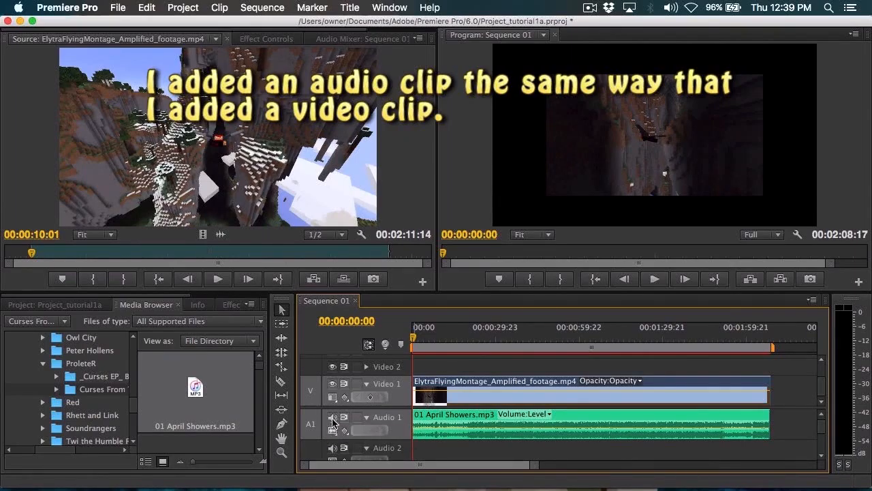
# Step: In Premiere Pro, mute the Audio 1 track, play the sequence briefly, and return the playhead to 00:00:00:00
pyautogui.click(332, 417)
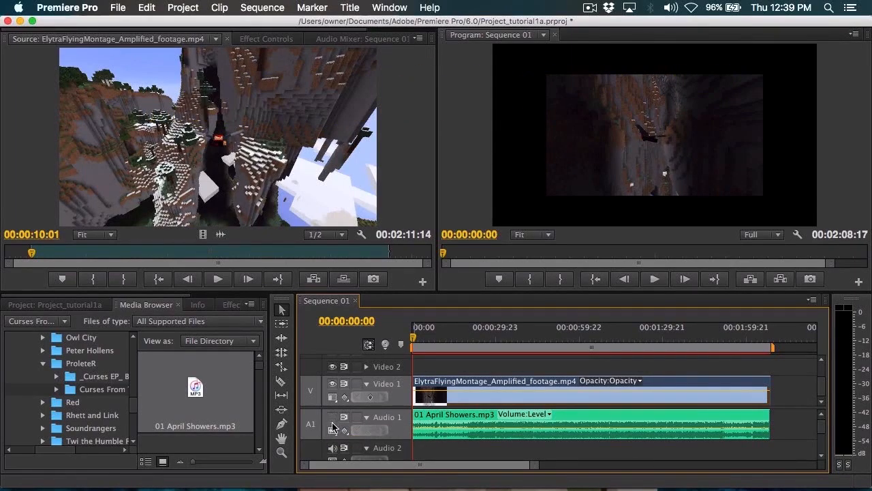
pyautogui.press('space')
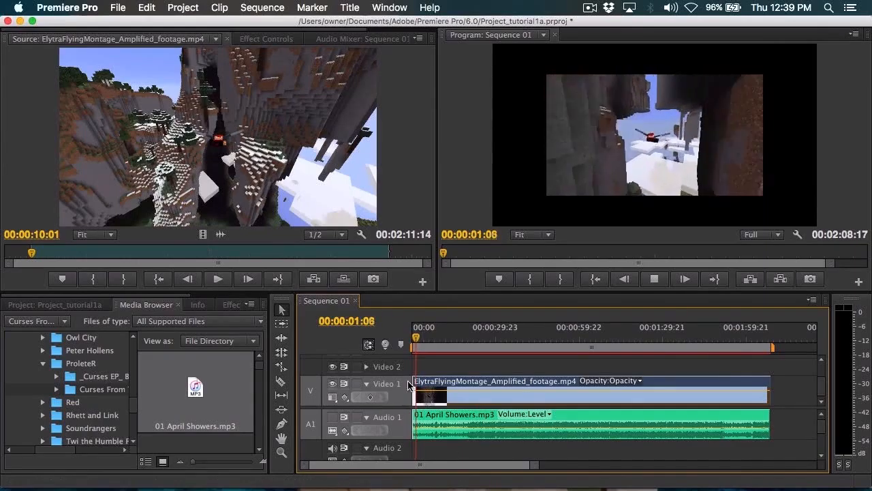
pyautogui.moveTo(417, 347); pyautogui.dragTo(402, 351)
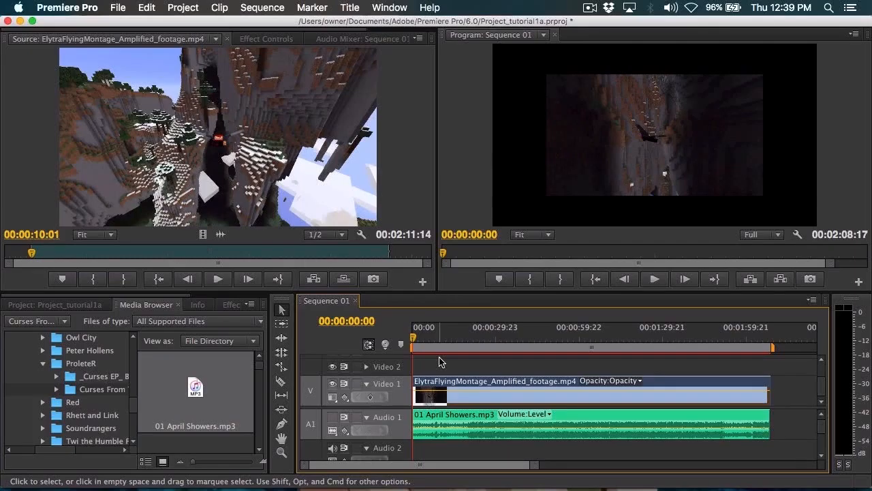
# Step: Step the sequence playhead forward frame by frame from the start to 00:00:00:22
pyautogui.press('Right')
pyautogui.press('Right')
pyautogui.press('Right')
pyautogui.press('Right')
pyautogui.press('Right')
pyautogui.press('Right')
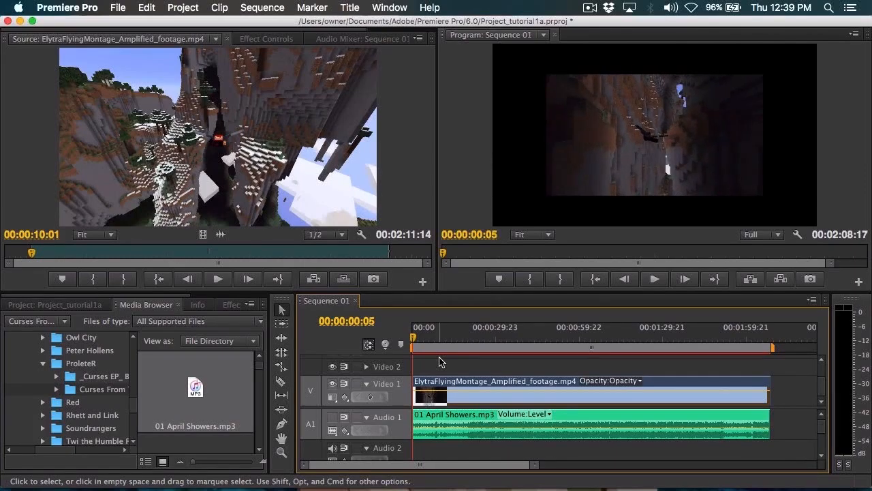
pyautogui.press('Right')
pyautogui.press('Right')
pyautogui.press('Right')
pyautogui.press('Right')
pyautogui.press('Right')
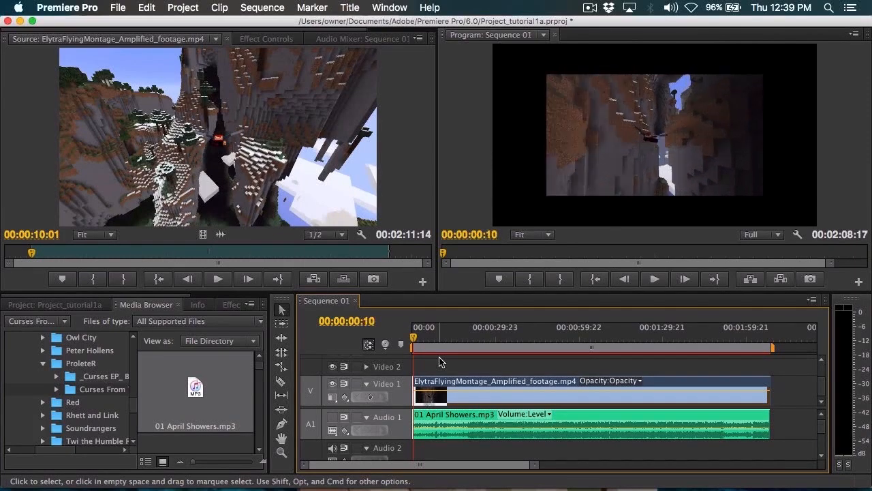
pyautogui.press('Right')
pyautogui.press('Right')
pyautogui.press('Right')
pyautogui.press('Right')
pyautogui.press('Right')
pyautogui.press('Right')
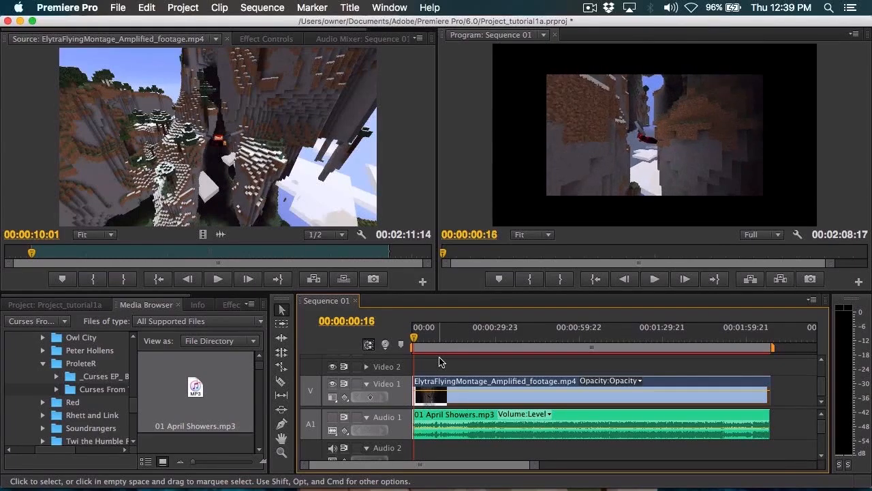
pyautogui.press('Right')
pyautogui.press('Right')
pyautogui.press('Right')
pyautogui.press('Right')
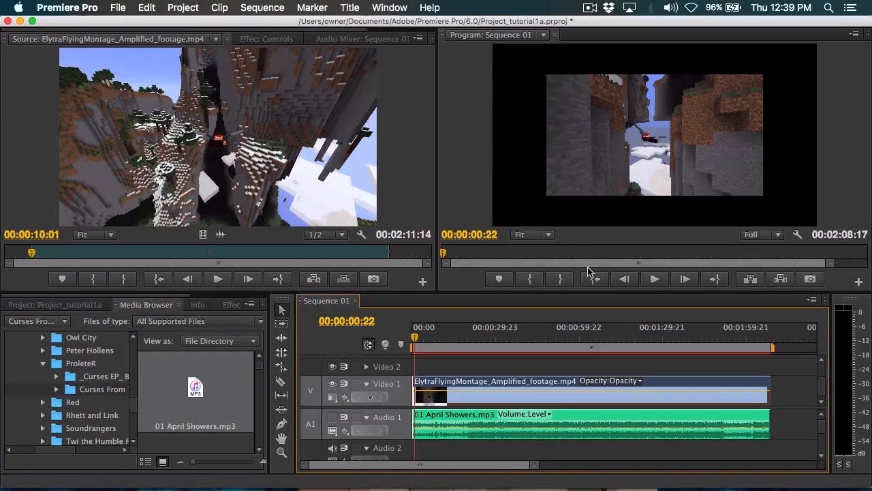
# Step: Zoom the timeline in to six-frame ruler intervals and step the playhead forward frame by frame to 00:00:01:03
pyautogui.moveTo(535, 464); pyautogui.dragTo(432, 475)
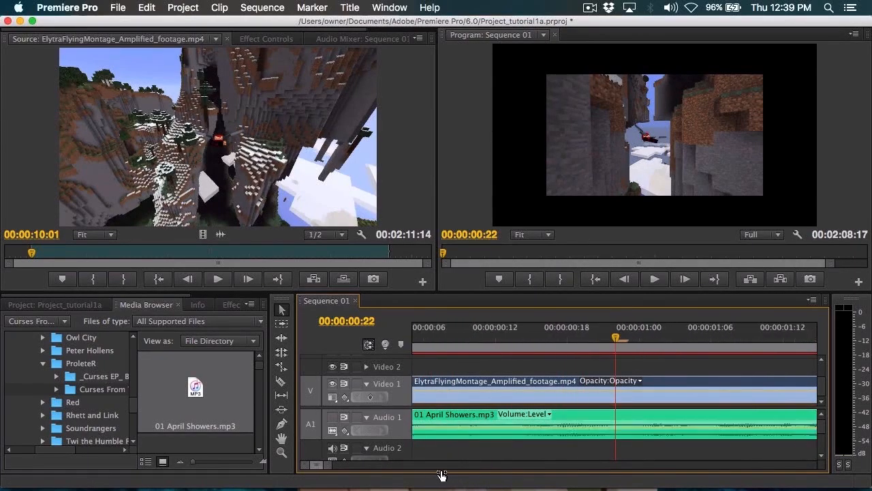
pyautogui.press('Right')
pyautogui.press('Right')
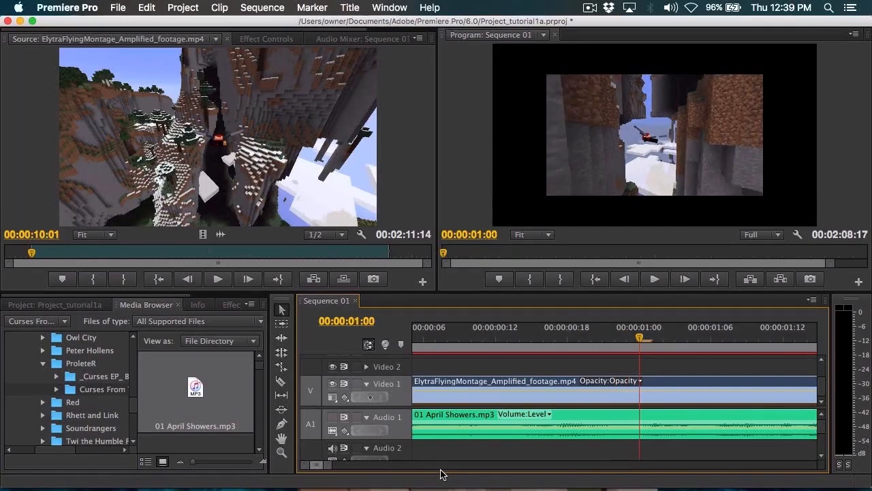
pyautogui.press('Right')
pyautogui.press('Right')
pyautogui.press('Right')
pyautogui.press('Right')
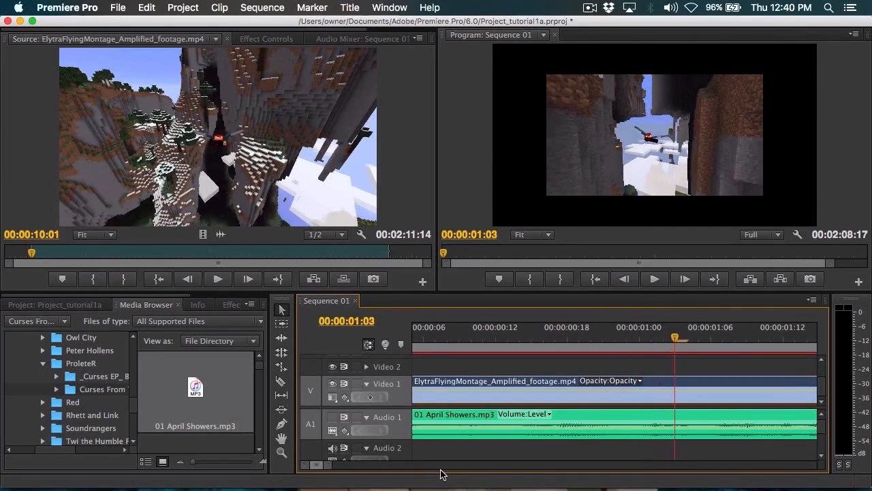
# Step: Step the playhead back frame by frame to 00:00:00:18 and zoom the timeline out to show the whole sequence
pyautogui.press('Left')
pyautogui.press('Left')
pyautogui.press('Left')
pyautogui.press('Left')
pyautogui.press('Left')
pyautogui.press('Left')
pyautogui.press('Left')
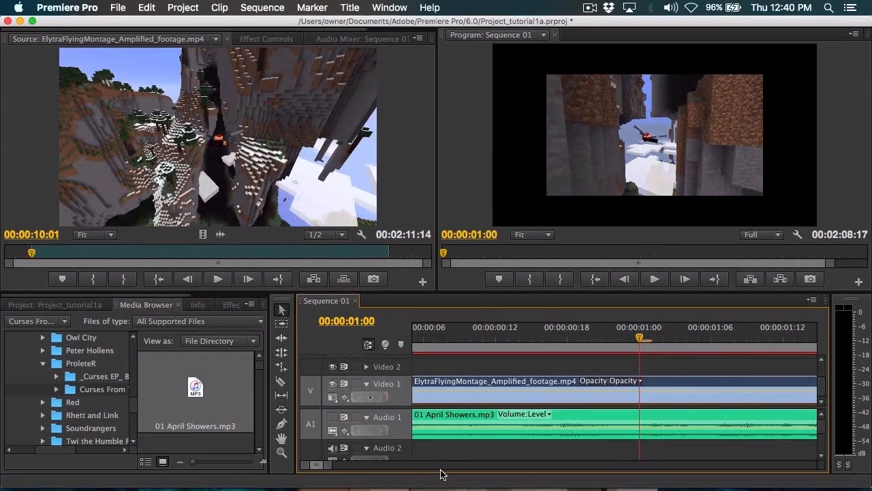
pyautogui.press('Left')
pyautogui.press('Left')
pyautogui.press('Left')
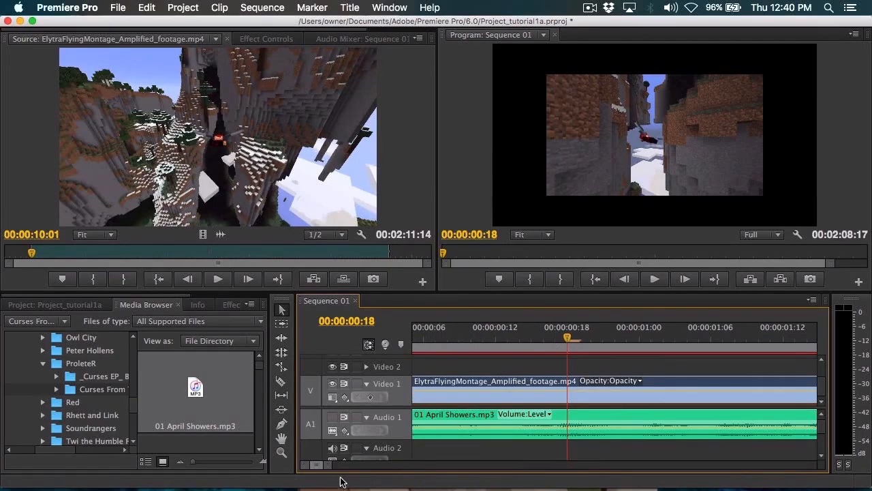
pyautogui.moveTo(325, 465); pyautogui.dragTo(550, 470)
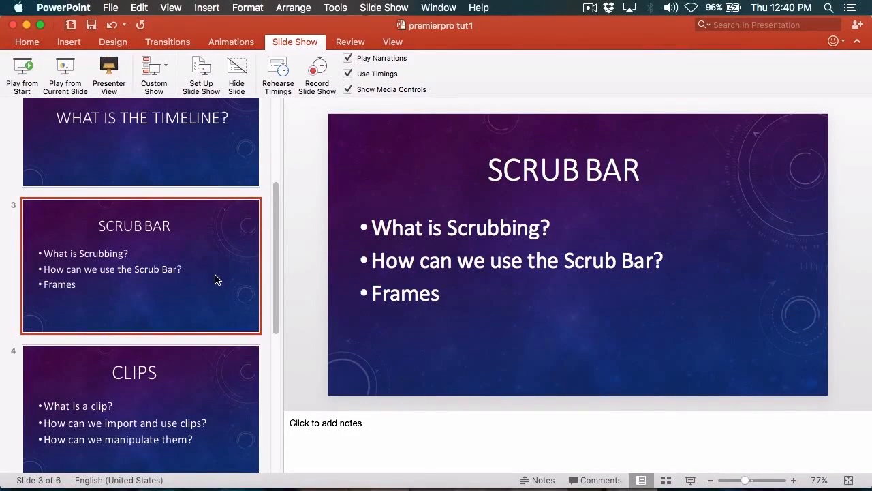
# Step: Switch to PowerPoint and open the Clips slide of the presentation
pyautogui.scroll(-3, 218, 293)
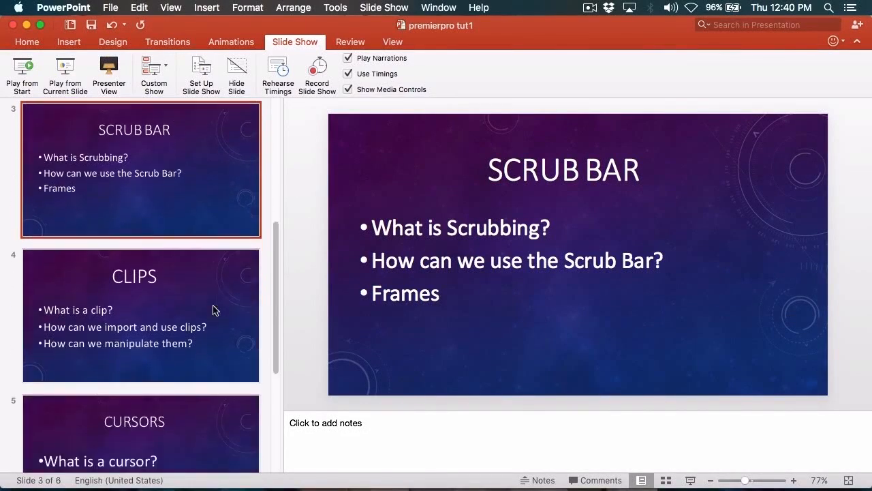
pyautogui.click(214, 307)
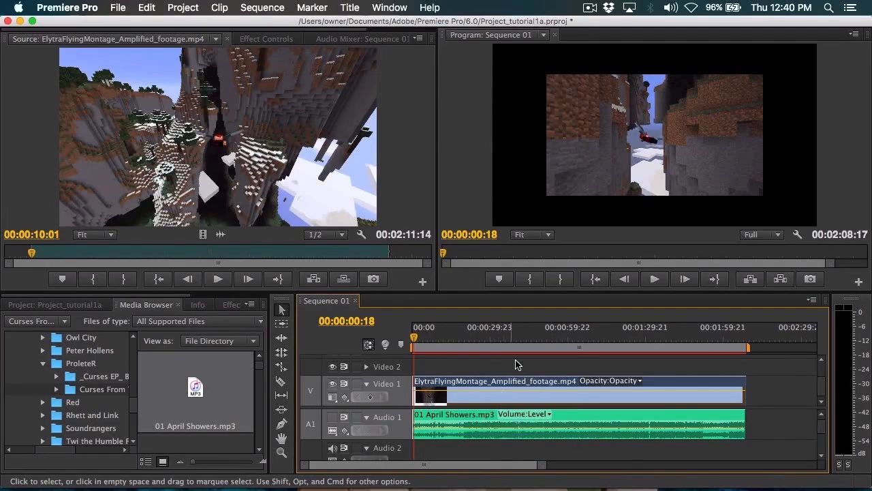
# Step: In Premiere Pro, split the Video 1 clip into four pieces at about 00:00:30, 00:00:51 and 00:01:32, and reactivate the Selection tool
pyautogui.click(282, 338)
pyautogui.press('c')
pyautogui.click(651, 387)
pyautogui.click(546, 387)
pyautogui.click(491, 387)
pyautogui.press('a')
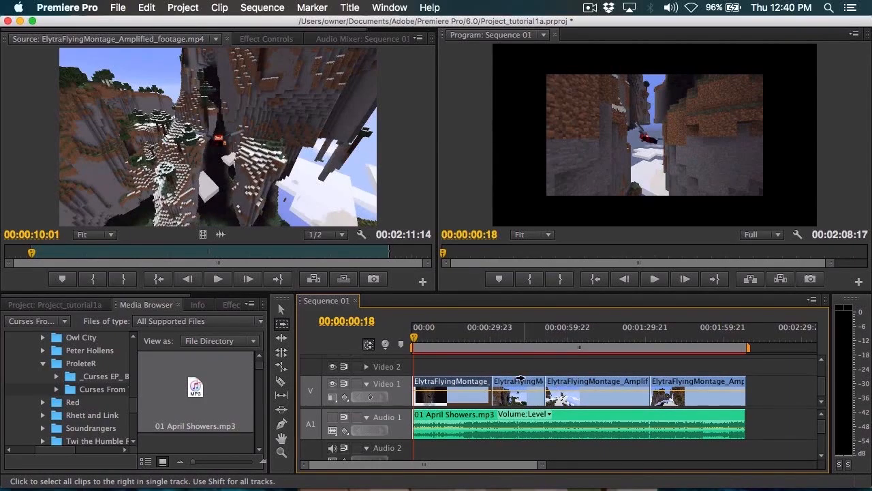
pyautogui.press('v')
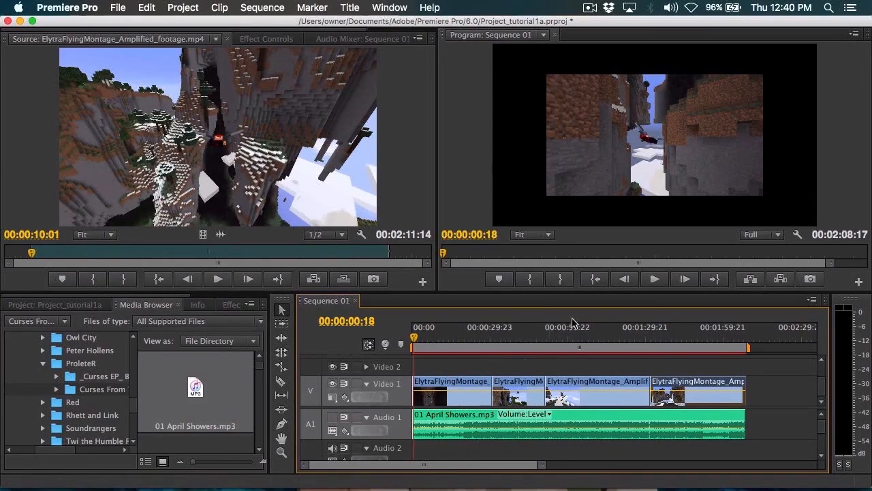
# Step: Move the sequence playhead to 00:00:00:00 and select the four Video 1 pieces one after another, ending on the first
pyautogui.moveTo(412, 338); pyautogui.dragTo(442, 381)
pyautogui.click(466, 383)
pyautogui.click(508, 382)
pyautogui.click(588, 381)
pyautogui.click(711, 378)
pyautogui.click(597, 381)
pyautogui.click(514, 382)
pyautogui.click(449, 383)
pyautogui.click(505, 384)
pyautogui.click(585, 386)
pyautogui.click(679, 387)
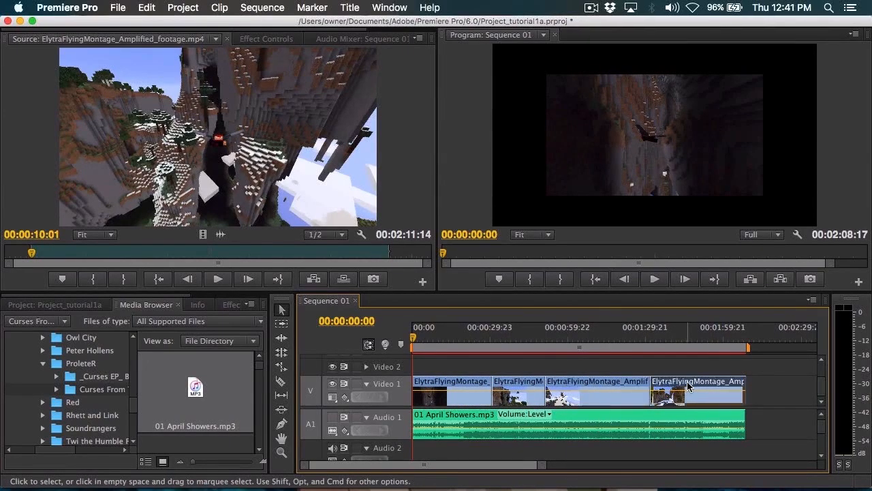
pyautogui.click(595, 386)
pyautogui.click(504, 383)
pyautogui.click(464, 385)
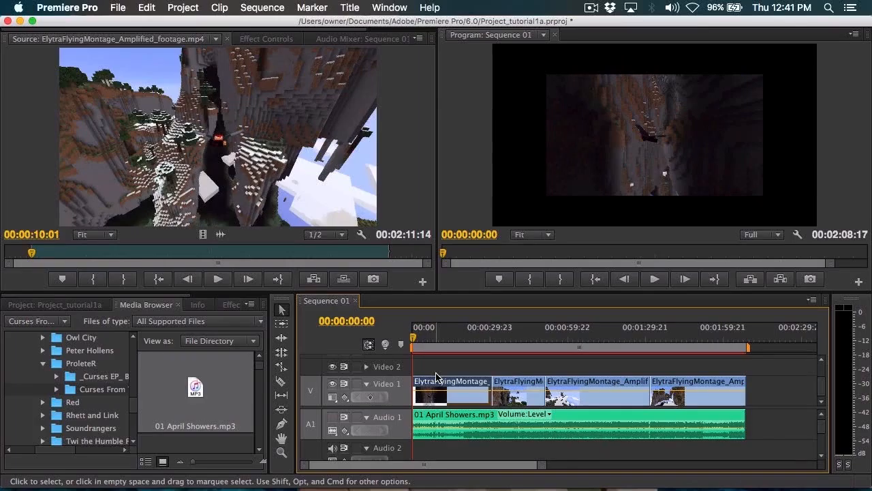
# Step: Select all the Video 1 clips and the 01 April Showers.mp3 clip on Audio 1, and delete them from Sequence 01
pyautogui.press('super+Tab')
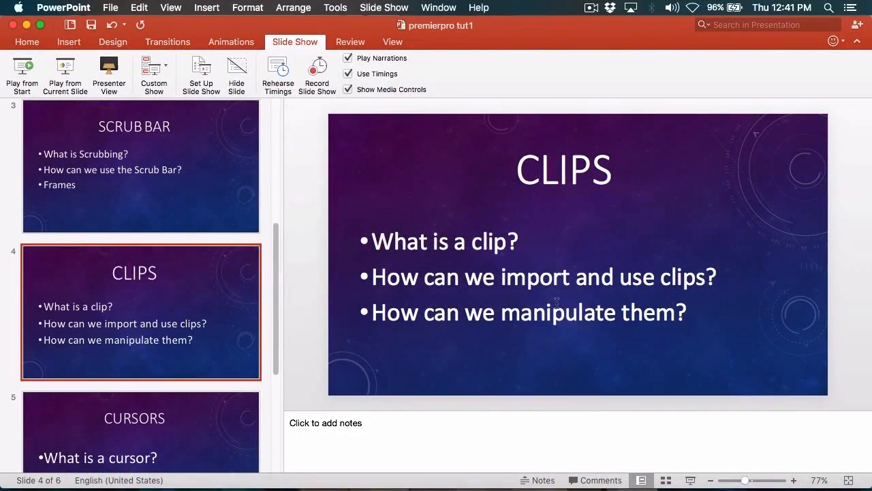
pyautogui.press('super+Tab')
pyautogui.moveTo(770, 435); pyautogui.dragTo(409, 358)
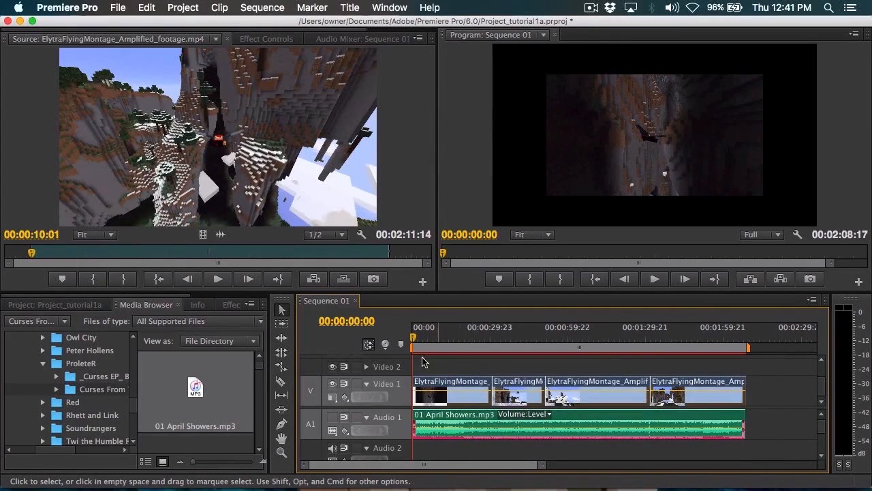
pyautogui.moveTo(430, 387)
pyautogui.mouseDown()
pyautogui.moveTo(500, 387)
pyautogui.moveTo(430, 388)
pyautogui.mouseUp()
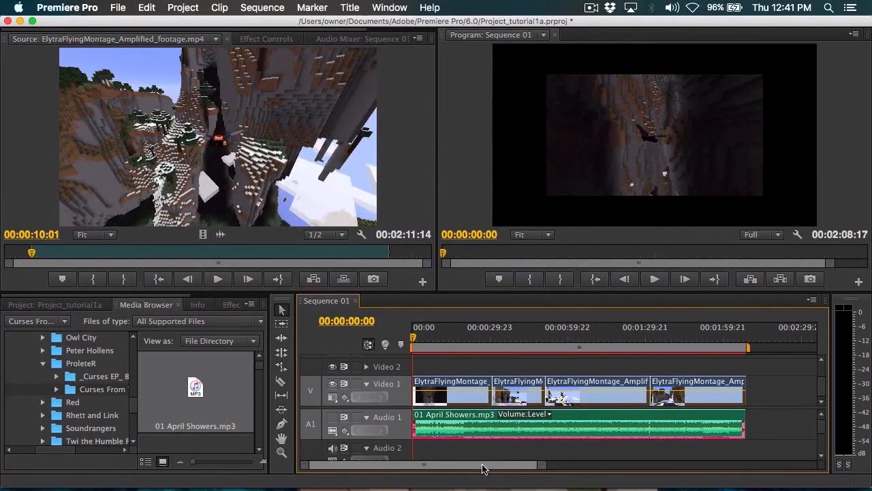
pyautogui.press('a')
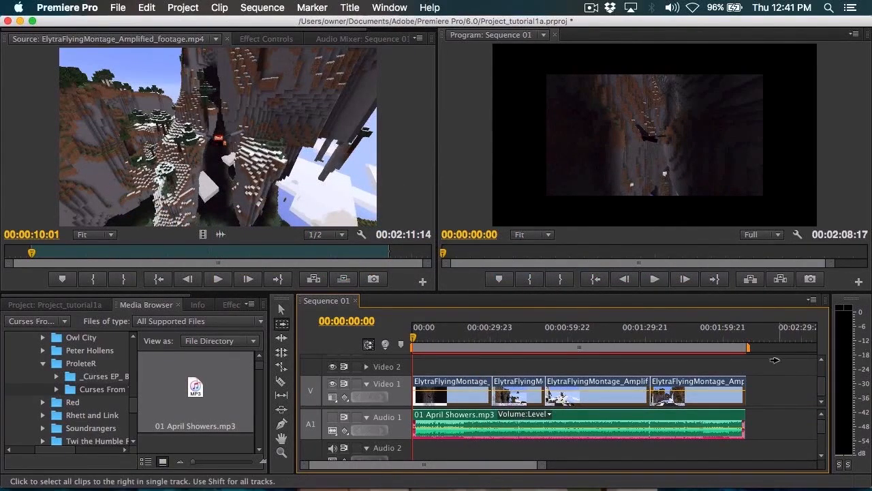
pyautogui.press('v')
pyautogui.moveTo(768, 382); pyautogui.dragTo(413, 444)
pyautogui.press('Delete')
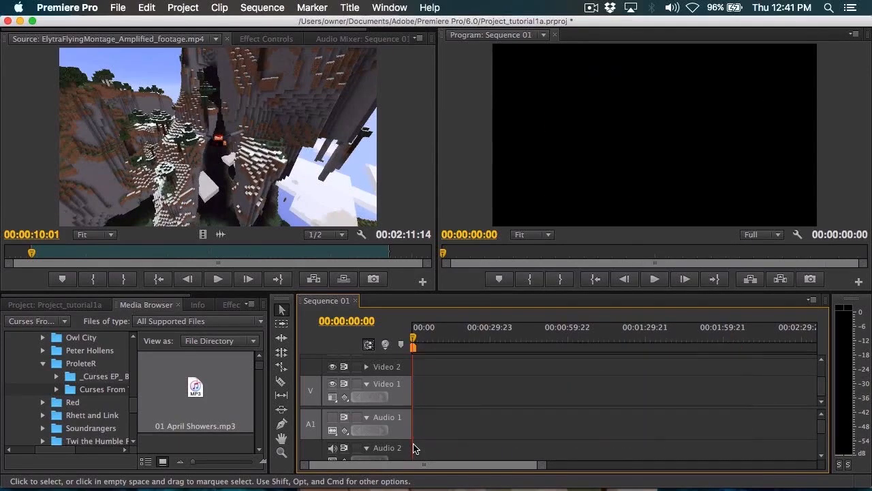
# Step: Switch to PowerPoint, open the Cursors slide of the presentation, and return to Premiere Pro
pyautogui.press('super+Tab')
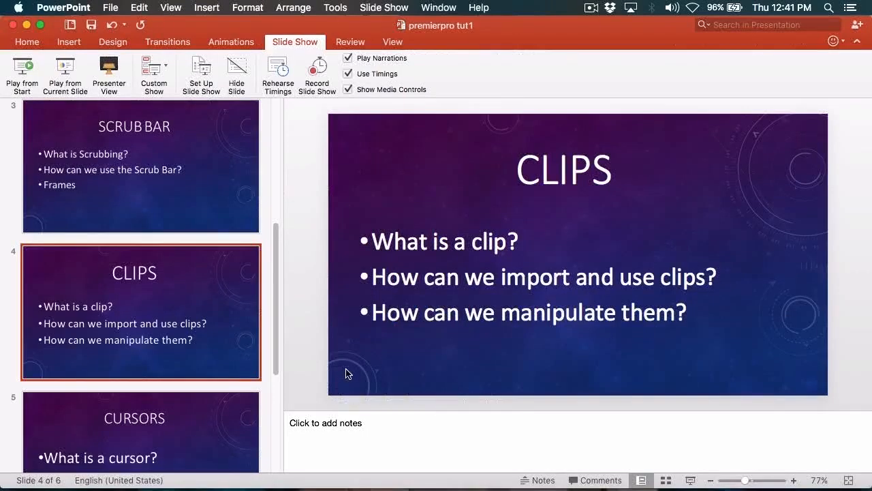
pyautogui.click(153, 414)
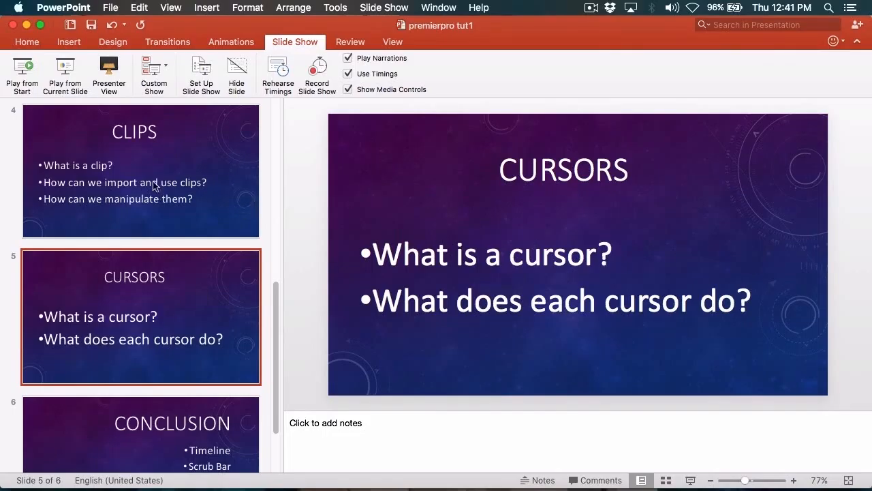
pyautogui.press('super+Tab')
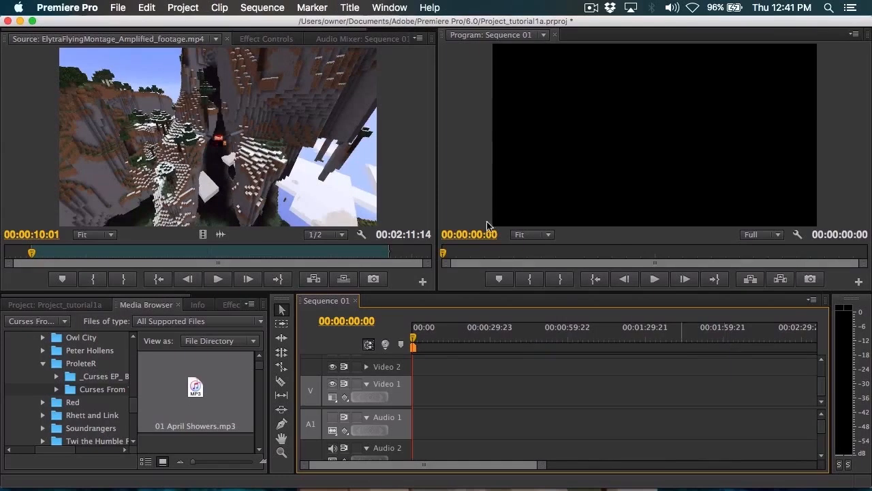
pyautogui.press('super+Tab')
pyautogui.press('super+Tab')
pyautogui.press('Tab')
pyautogui.press('Tab')
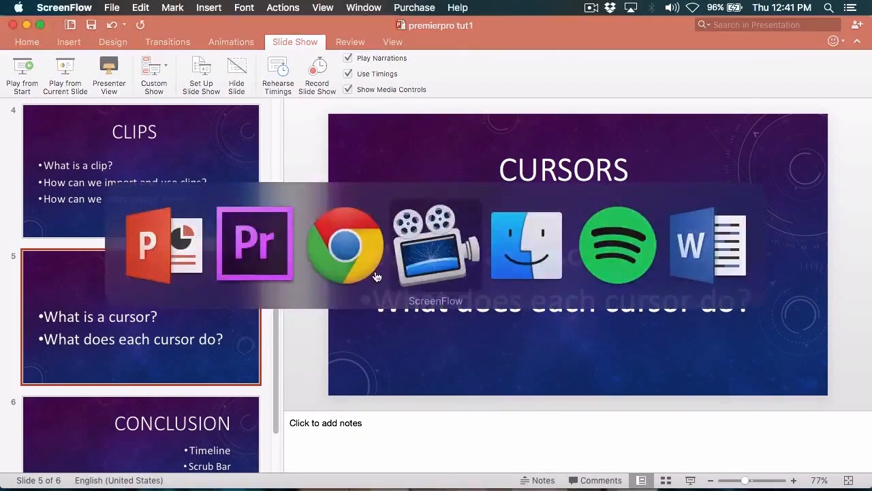
pyautogui.click(389, 308)
pyautogui.press('super+Tab')
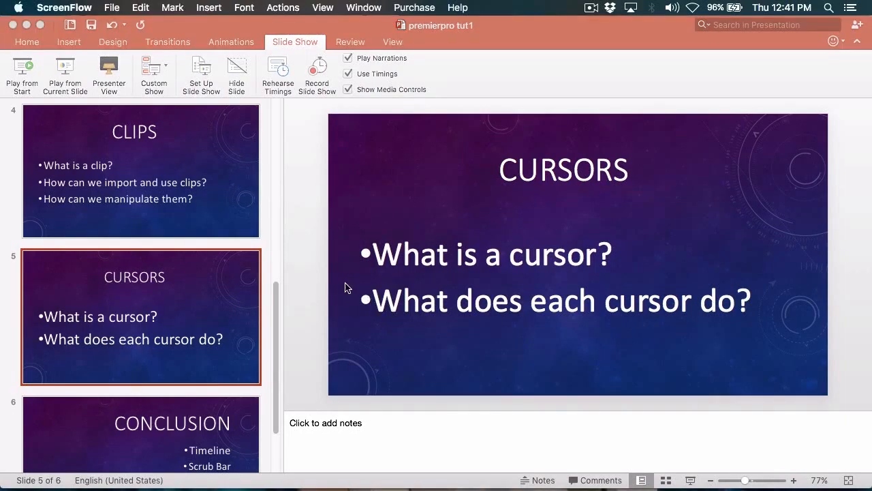
pyautogui.press('super+Tab')
pyautogui.press('Tab')
pyautogui.press('Tab')
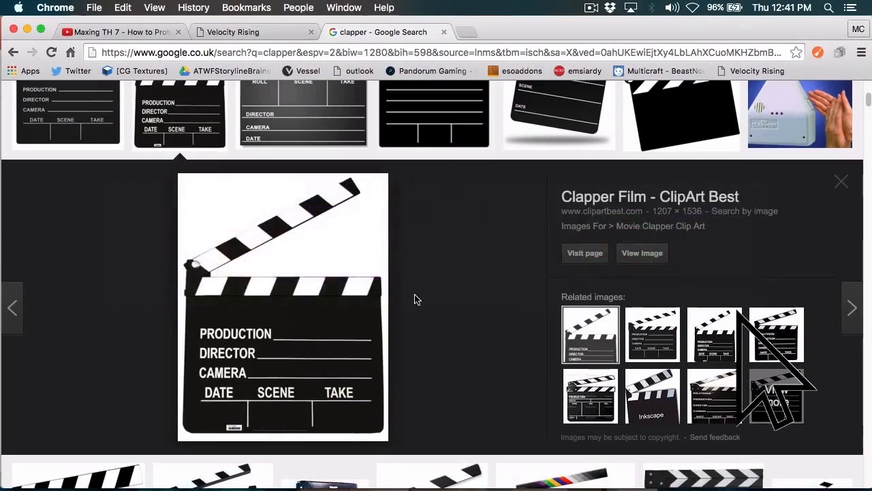
pyautogui.press('super+Tab')
pyautogui.press('Tab')
pyautogui.press('Tab')
pyautogui.press('Tab')
pyautogui.click(440, 244)
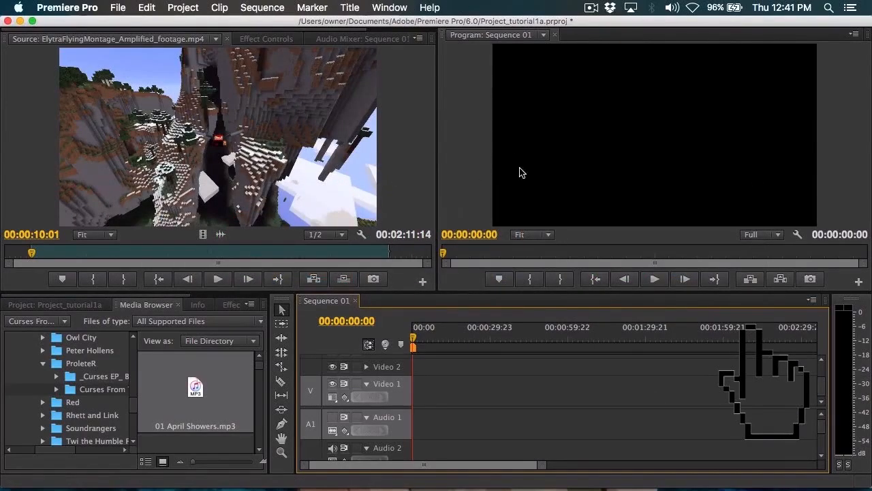
pyautogui.moveTo(413, 338)
pyautogui.mouseDown()
pyautogui.moveTo(422, 339)
pyautogui.moveTo(409, 340)
pyautogui.mouseUp()
pyautogui.click(514, 35)
pyautogui.click(475, 37)
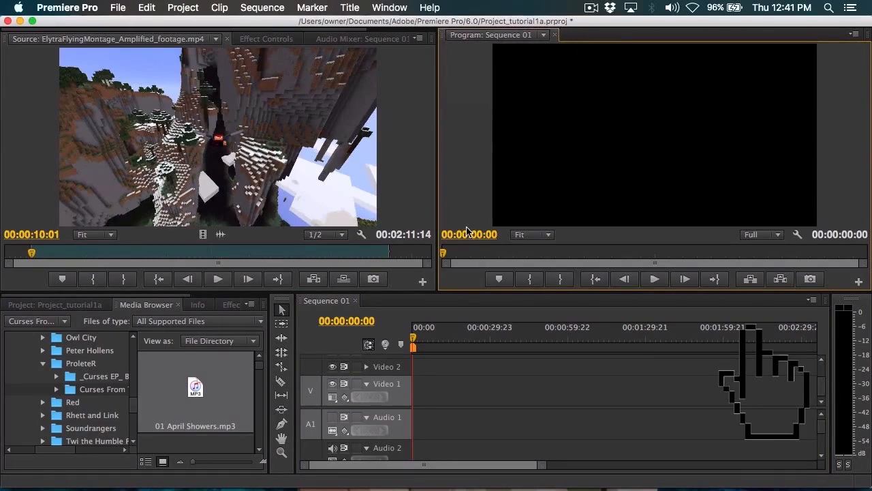
pyautogui.click(461, 311)
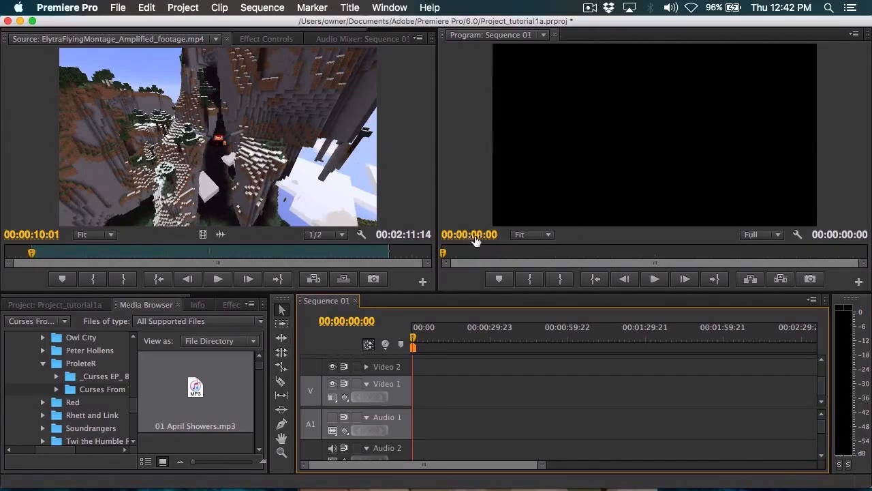
# Step: Activate the Track Select, Ripple Edit, Razor, Pen, Hand and Zoom tools in turn, and return to the Selection tool
pyautogui.click(280, 325)
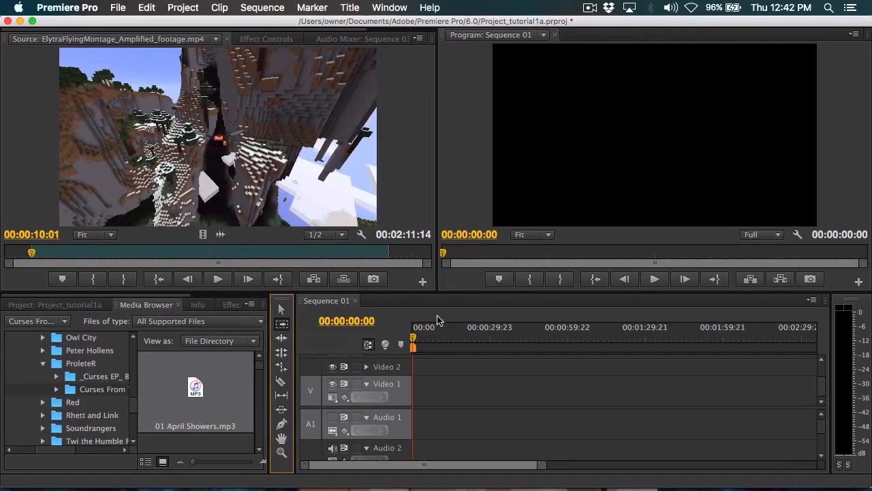
pyautogui.click(281, 338)
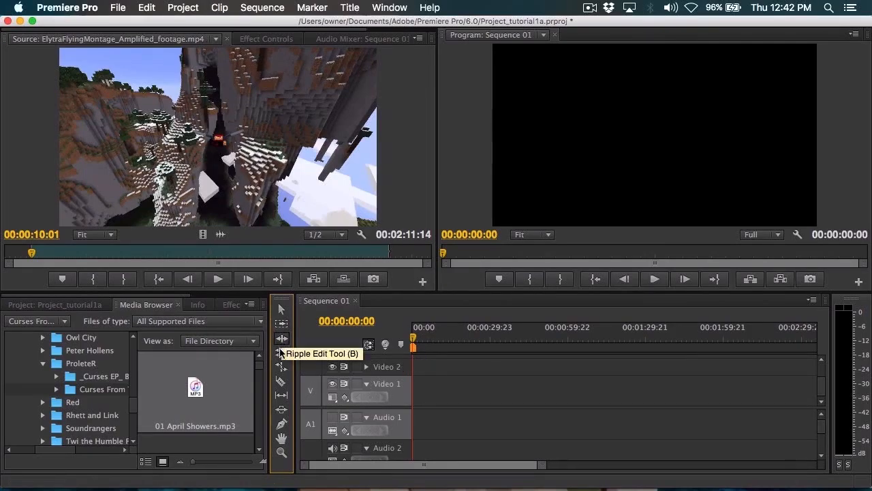
pyautogui.click(280, 382)
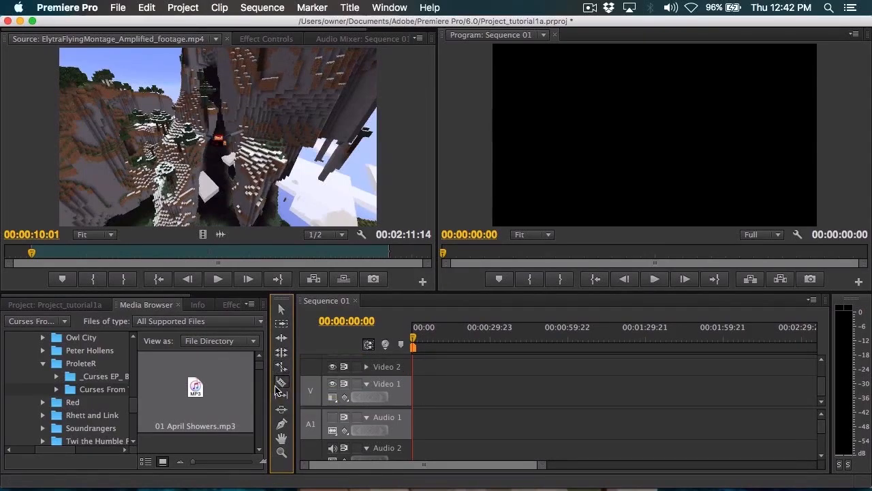
pyautogui.click(280, 424)
pyautogui.click(281, 439)
pyautogui.click(282, 452)
pyautogui.click(282, 309)
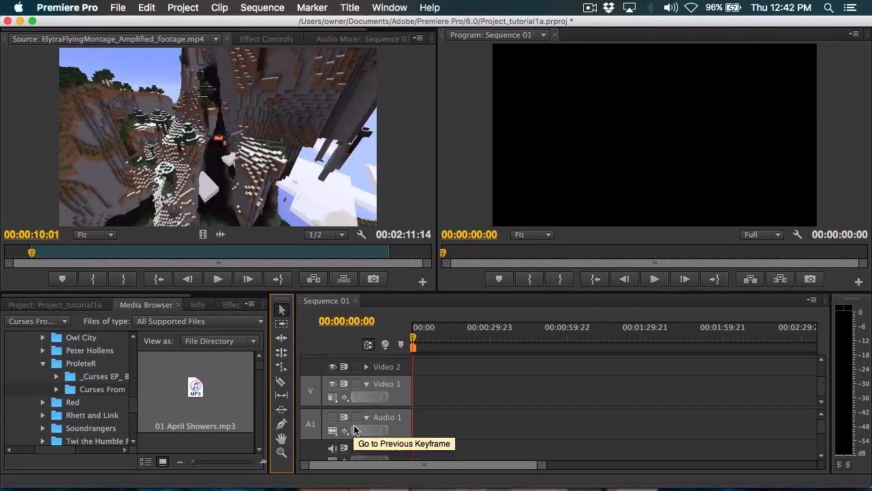
# Step: Place 01 April Showers.mp3 on the Audio 1 track at 00:00:00:00
pyautogui.moveTo(190, 420); pyautogui.dragTo(413, 421)
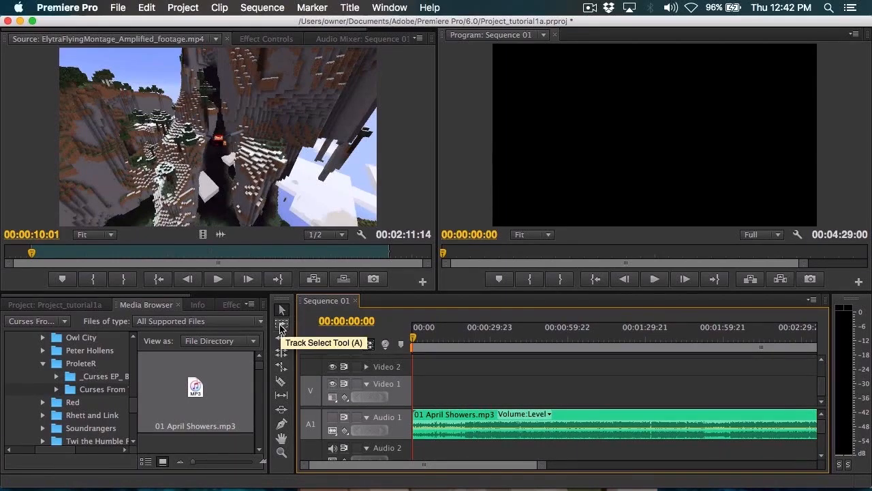
# Step: Use the Track Select tool to select the clip on Audio 1, and deselect it again
pyautogui.click(282, 325)
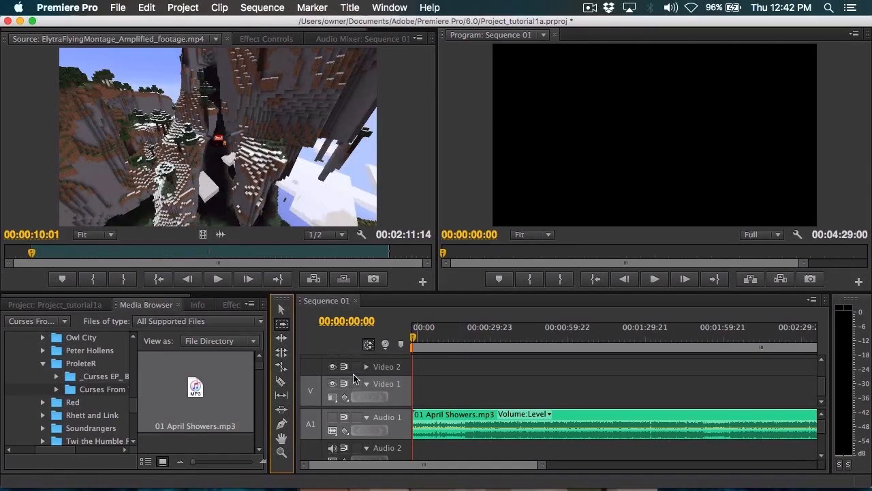
pyautogui.scroll(1, 353, 378)
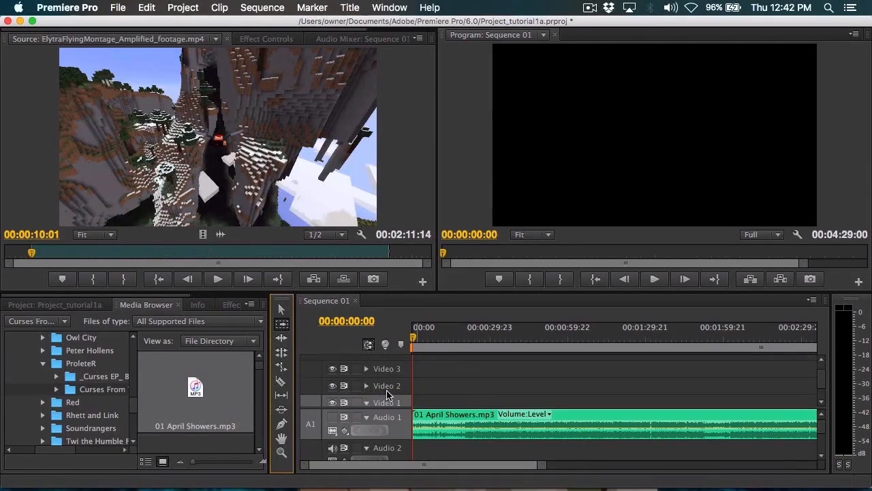
pyautogui.scroll(-1, 361, 385)
pyautogui.click(436, 395)
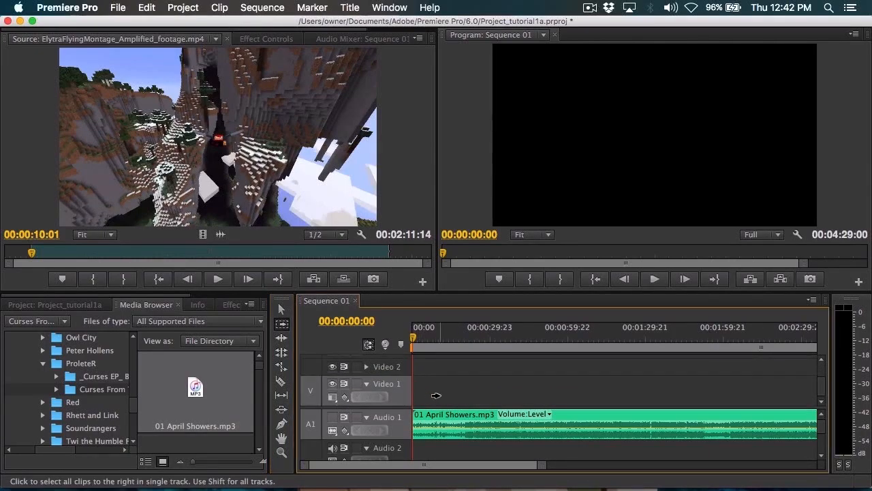
pyautogui.click(416, 421)
pyautogui.click(451, 402)
pyautogui.click(435, 425)
pyautogui.click(444, 456)
pyautogui.click(455, 417)
pyautogui.scroll(2, 480, 382)
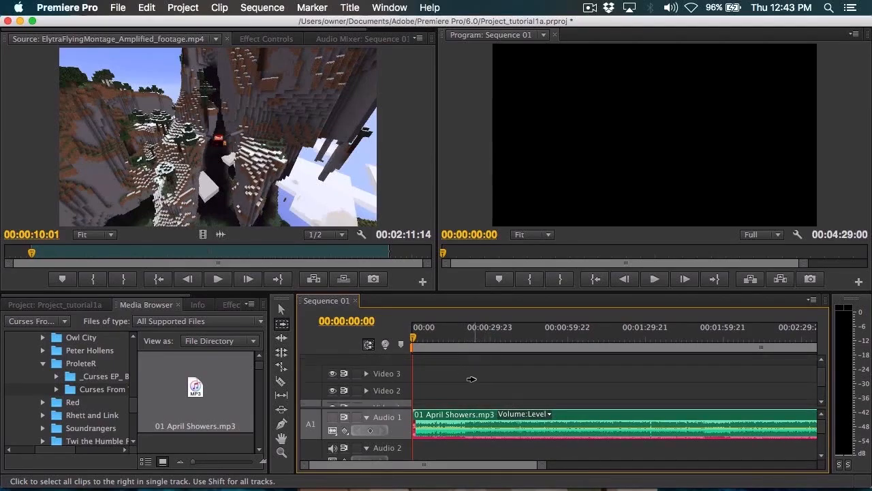
pyautogui.scroll(-2, 470, 379)
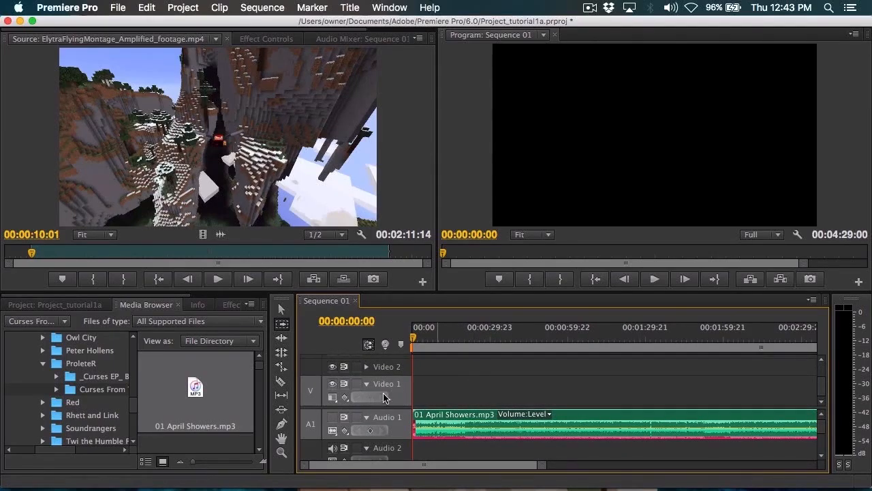
pyautogui.click(450, 396)
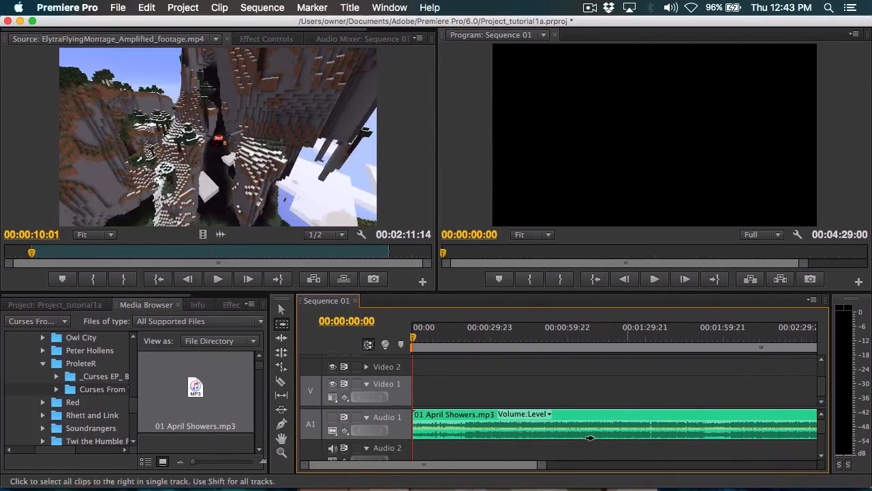
# Step: Activate the Ripple Edit and Rolling Edit tools in turn, ending on the Rate Stretch tool
pyautogui.click(281, 338)
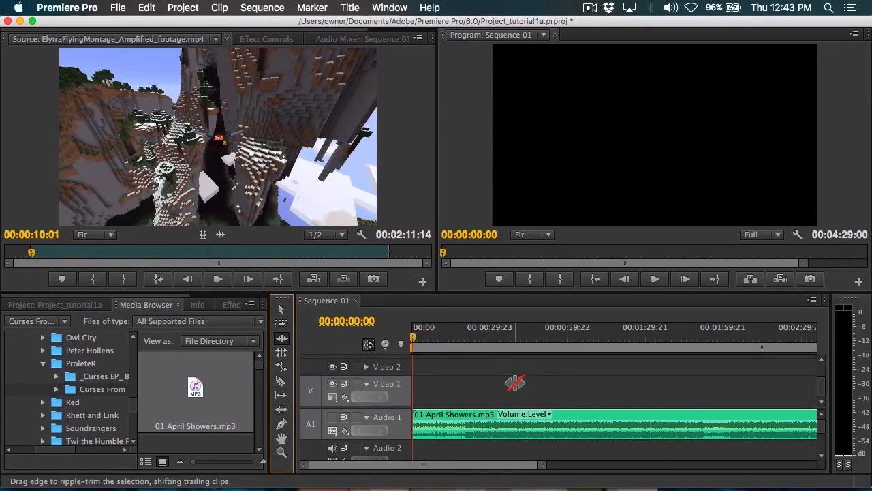
pyautogui.click(280, 353)
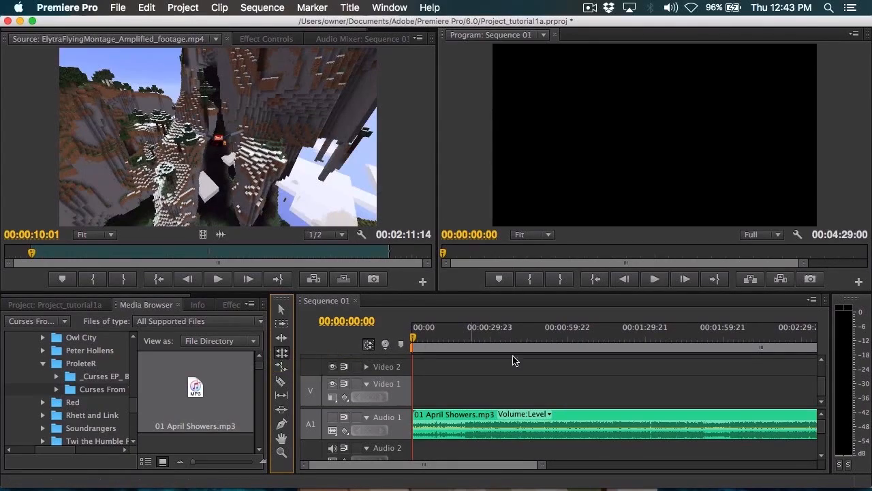
pyautogui.click(282, 367)
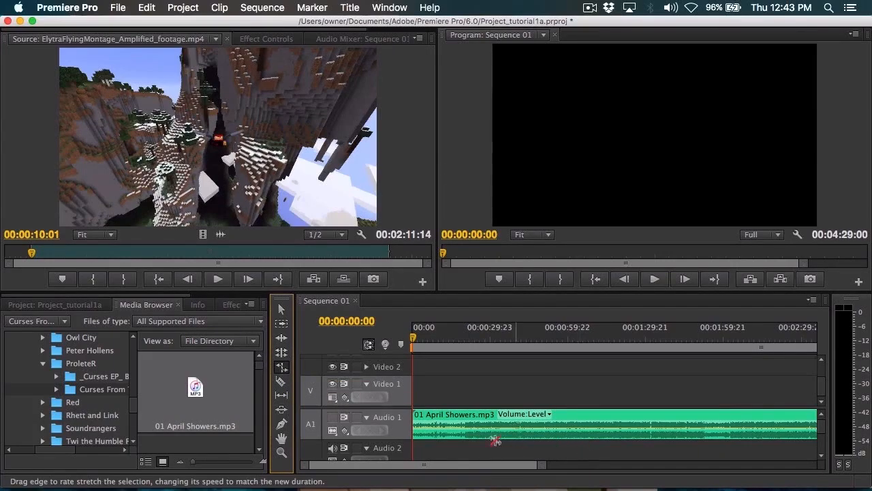
# Step: Play the start of the full-length Audio 1 music clip, stop playback and return the playhead to 00:00:00:00
pyautogui.moveTo(543, 467); pyautogui.dragTo(677, 469)
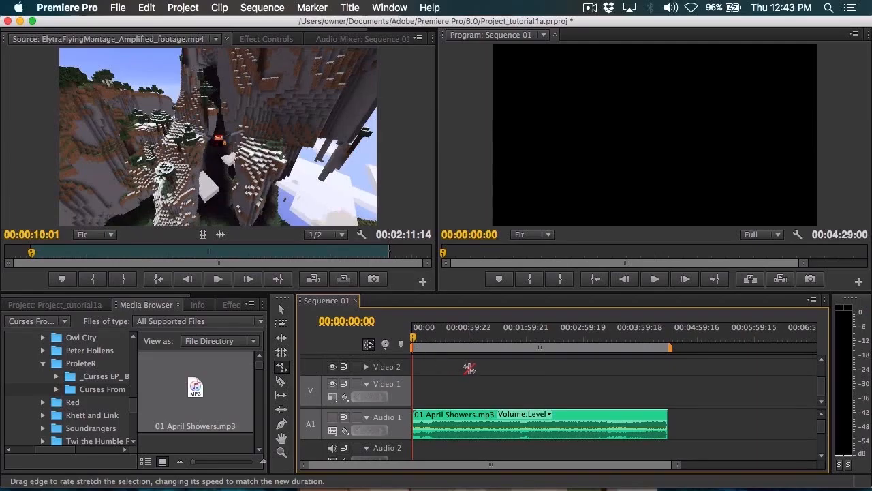
pyautogui.press('space')
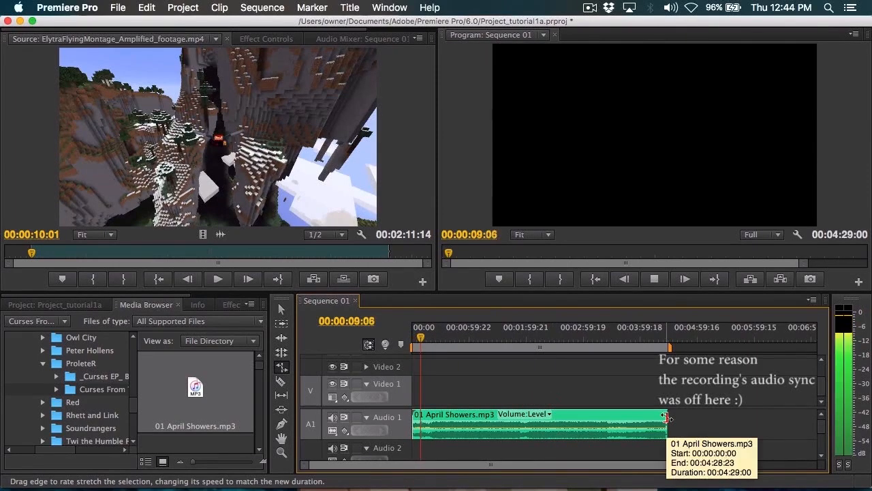
pyautogui.press('space')
pyautogui.moveTo(421, 337); pyautogui.dragTo(412, 337)
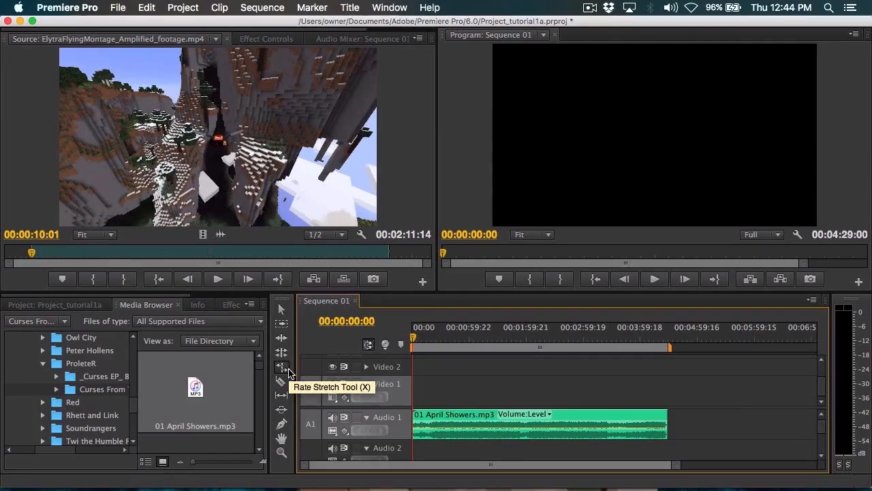
# Step: Rate-stretch the end of the Audio 1 clip down to a duration of 00:01:07:01 and play the sped-up music
pyautogui.click(287, 369)
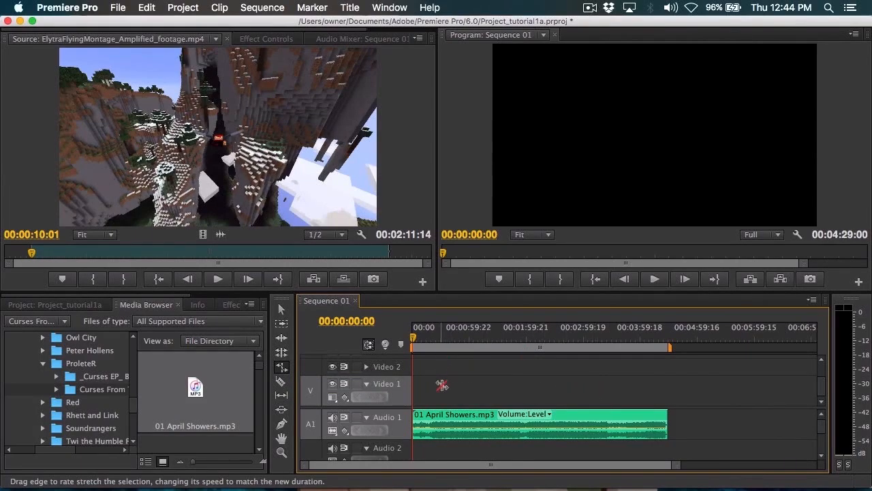
pyautogui.moveTo(665, 416); pyautogui.dragTo(475, 403)
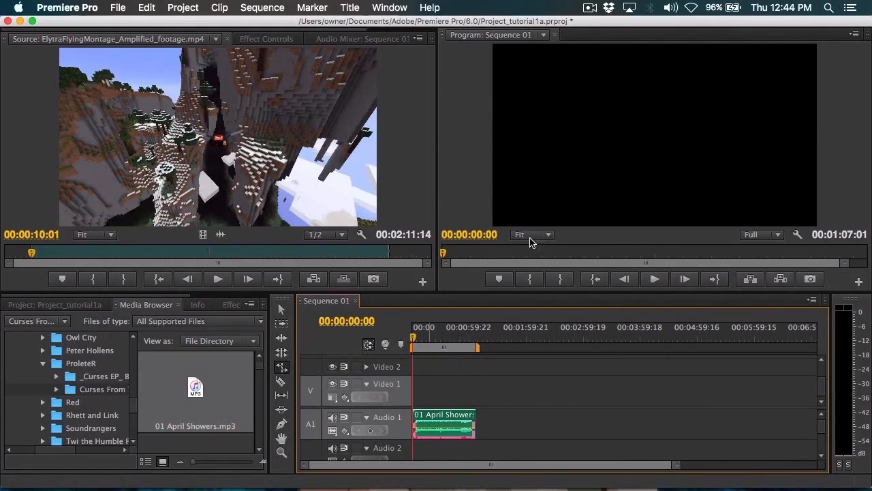
pyautogui.click(657, 280)
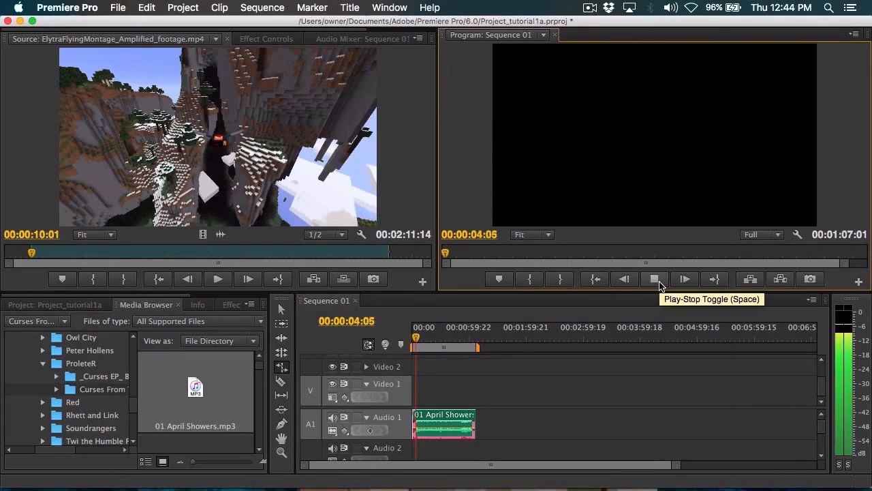
# Step: Stop playback and undo the rate stretch that shortened the Audio 1 clip
pyautogui.click(655, 280)
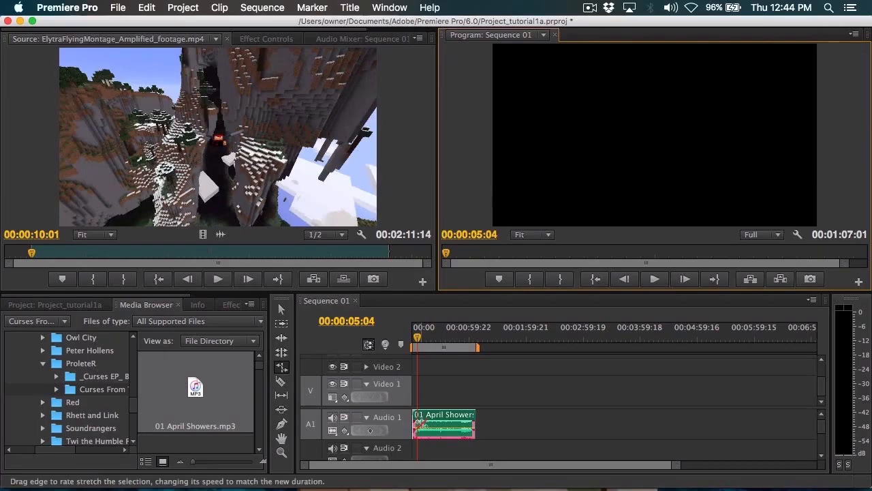
pyautogui.press('super+z')
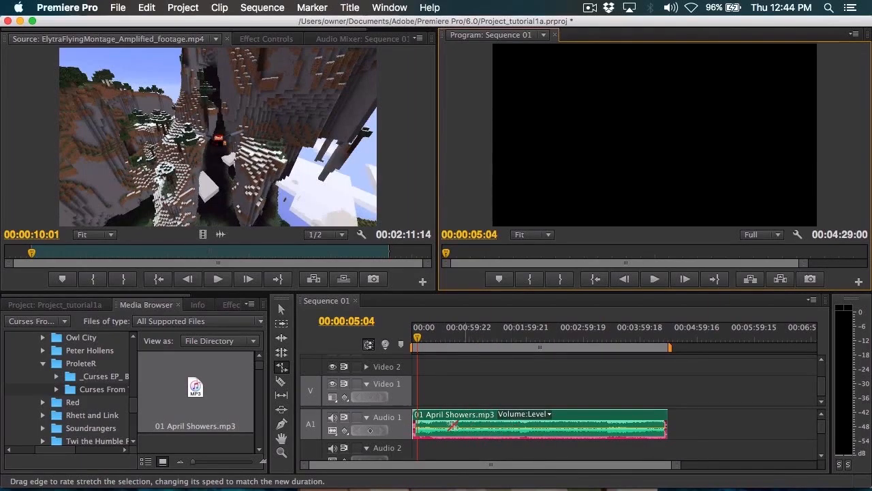
# Step: Rate-stretch the end of the Audio 1 clip out to 00:06:46:12, play the slowed music briefly, and undo the stretch
pyautogui.moveTo(661, 416); pyautogui.dragTo(799, 417)
pyautogui.press('space')
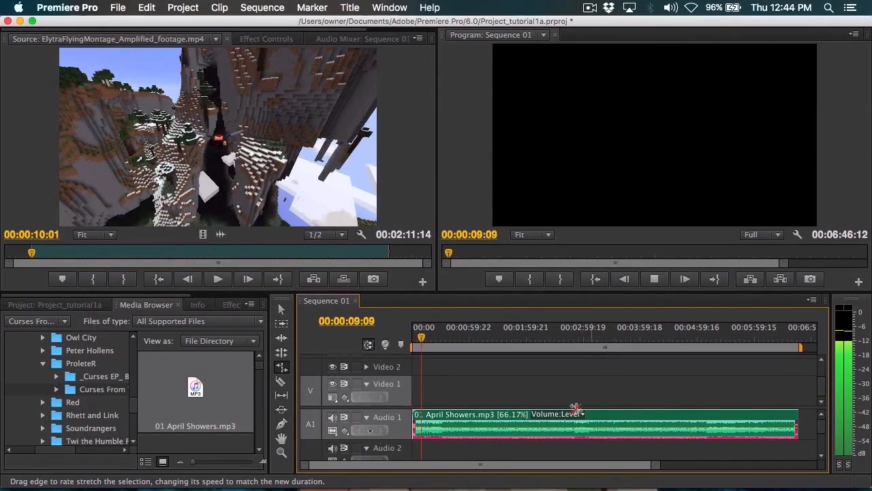
pyautogui.press('space')
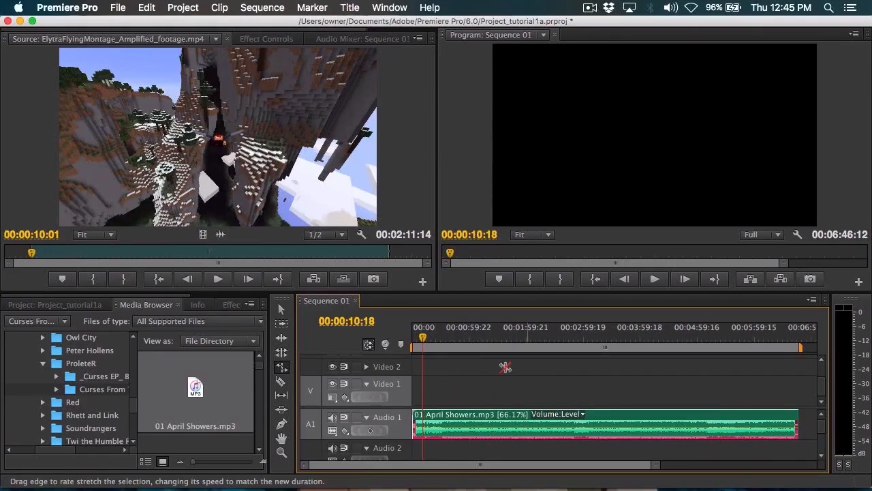
pyautogui.press('super+z')
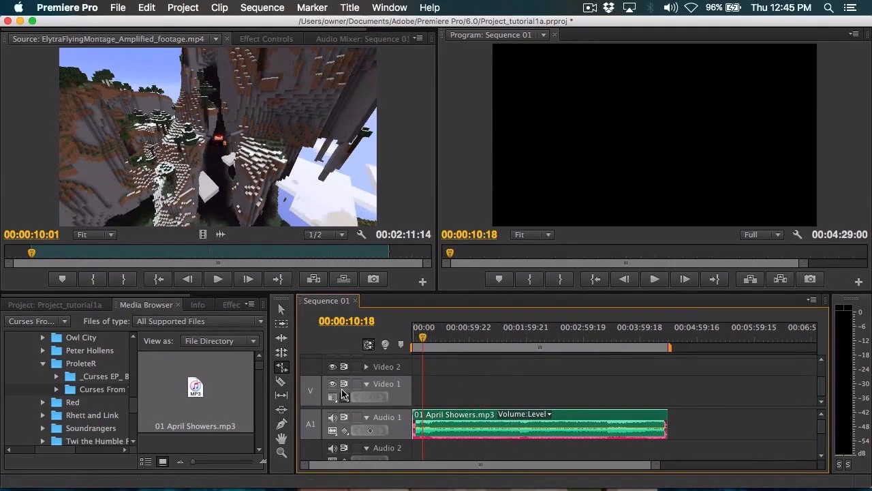
# Step: Cut the Audio 1 clip into five segments with the Razor tool, leaving one short segment in the middle
pyautogui.click(282, 366)
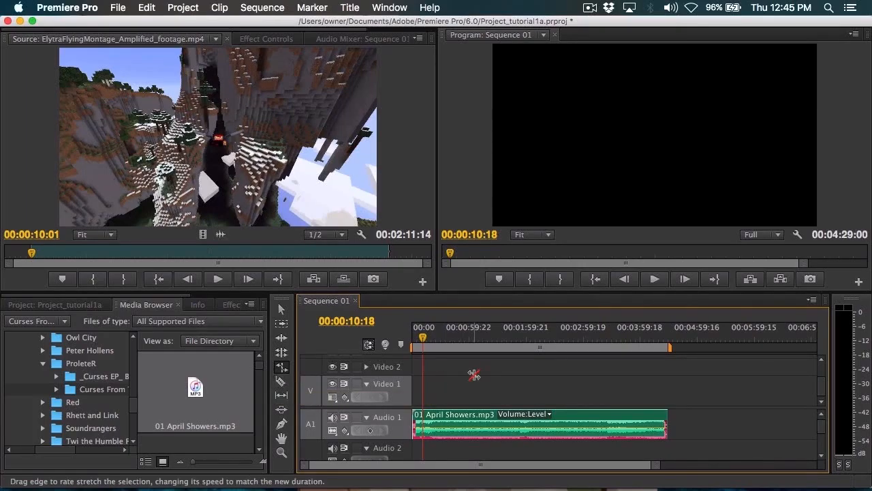
pyautogui.press('c')
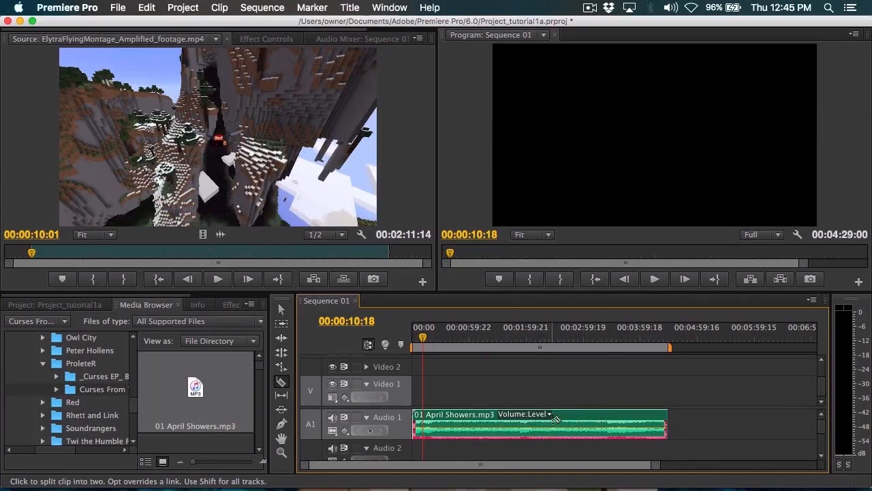
pyautogui.click(588, 421)
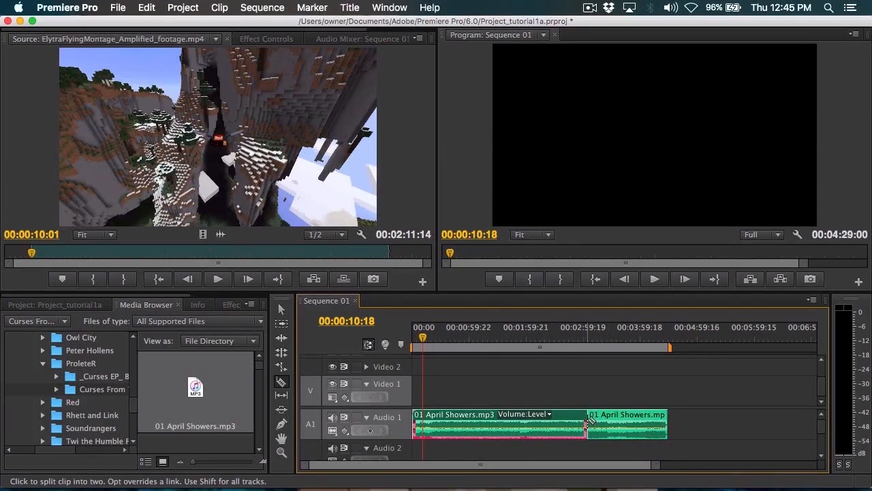
pyautogui.click(509, 417)
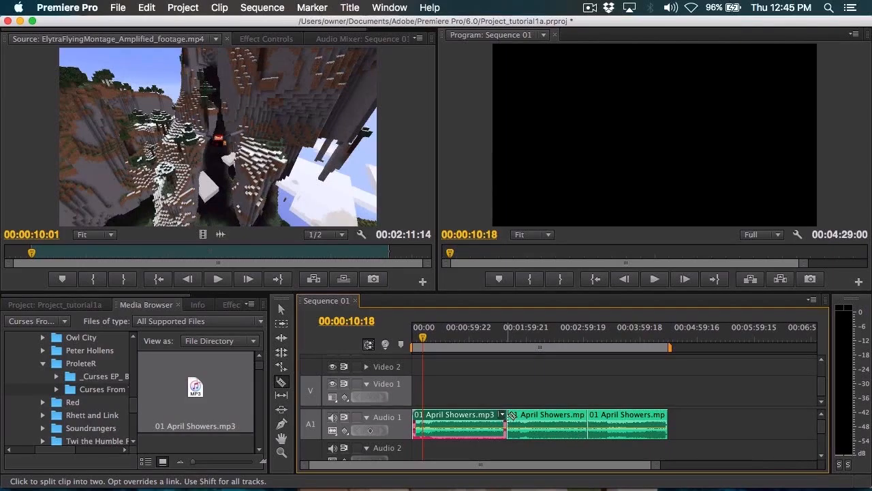
pyautogui.click(448, 419)
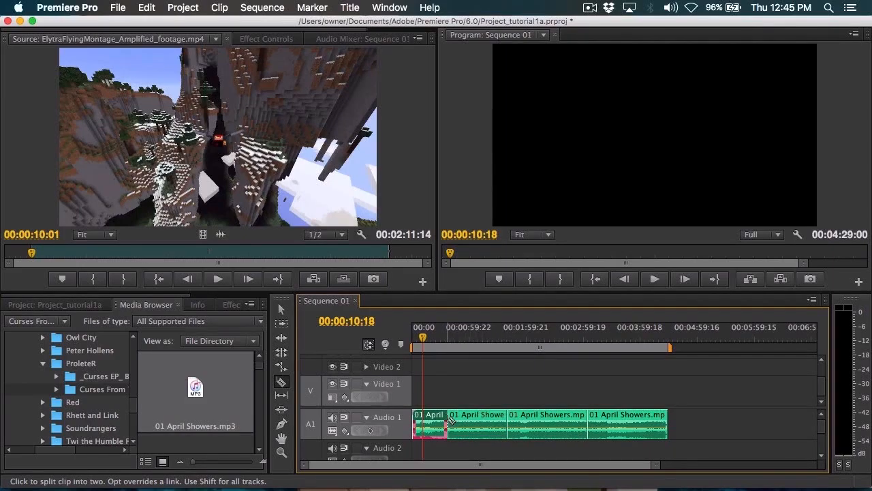
pyautogui.click(527, 417)
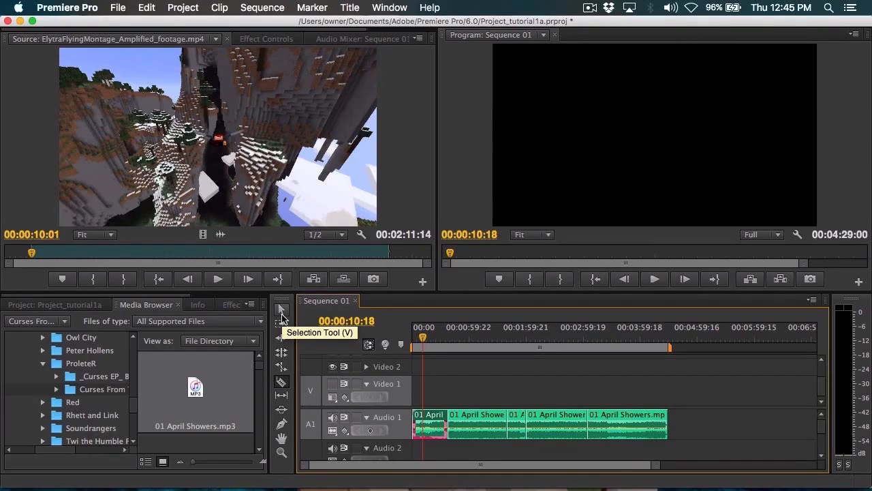
# Step: Delete the short middle segment on Audio 1 and move the two clips after it earlier to close the gap
pyautogui.click(282, 315)
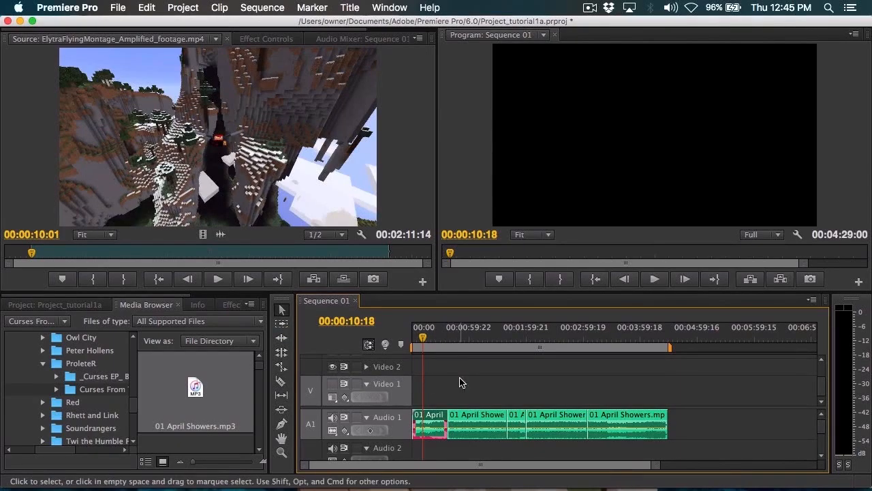
pyautogui.click(516, 425)
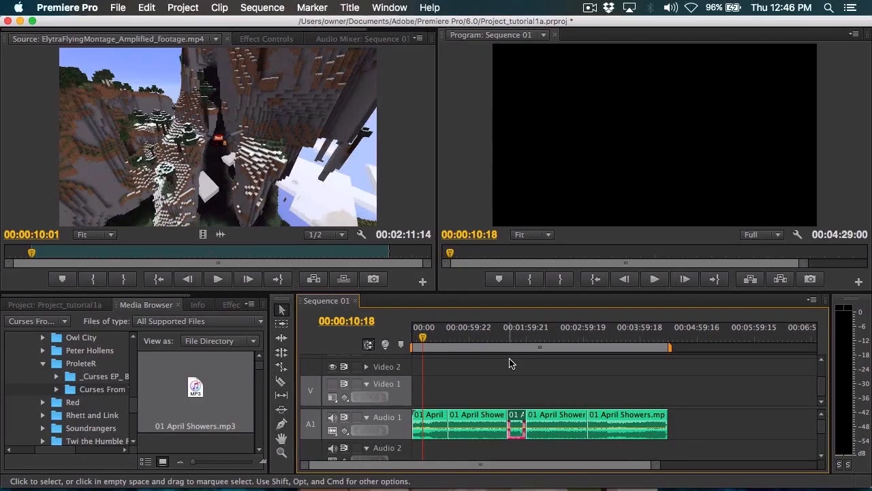
pyautogui.press('Delete')
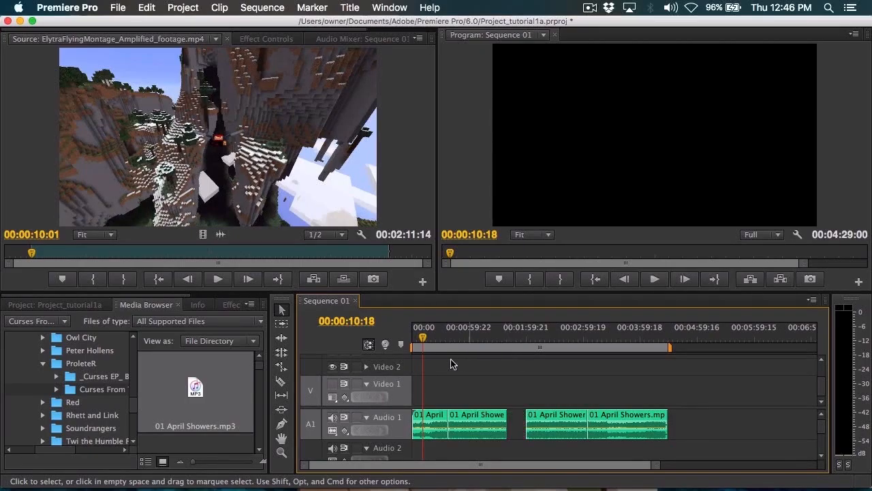
pyautogui.moveTo(698, 387); pyautogui.dragTo(530, 420)
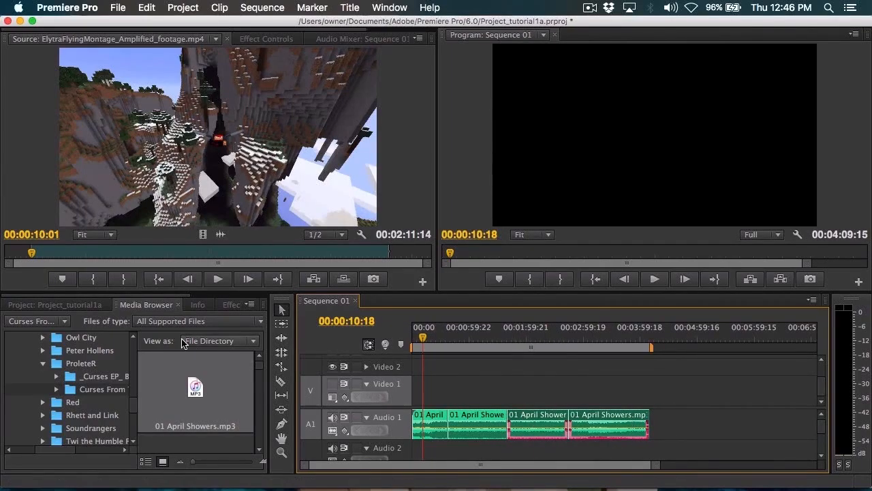
pyautogui.moveTo(529, 414)
pyautogui.mouseDown()
pyautogui.moveTo(571, 422)
pyautogui.moveTo(535, 423)
pyautogui.moveTo(520, 388)
pyautogui.moveTo(502, 405)
pyautogui.moveTo(543, 428)
pyautogui.moveTo(553, 451)
pyautogui.moveTo(508, 452)
pyautogui.moveTo(529, 453)
pyautogui.moveTo(537, 424)
pyautogui.mouseUp()
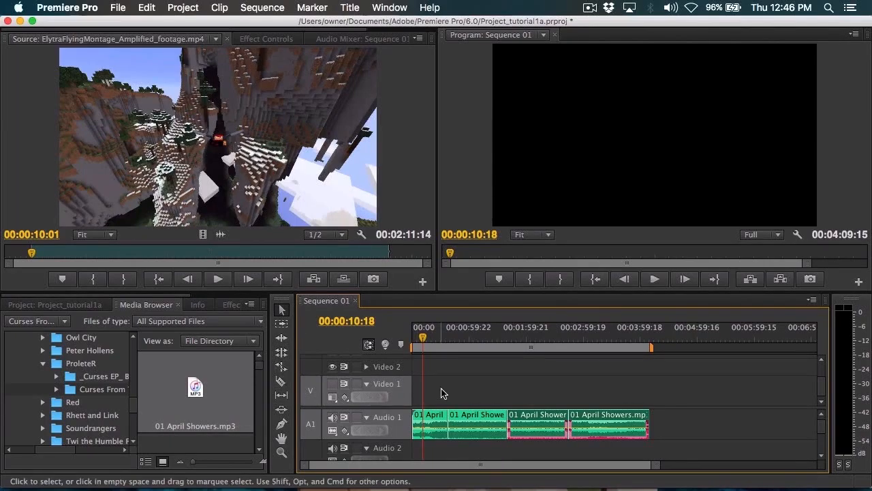
# Step: Place the playhead shortly before the closed gap on Audio 1, play the music across the cut, and stop at 00:01:41:15
pyautogui.moveTo(476, 338); pyautogui.dragTo(491, 337)
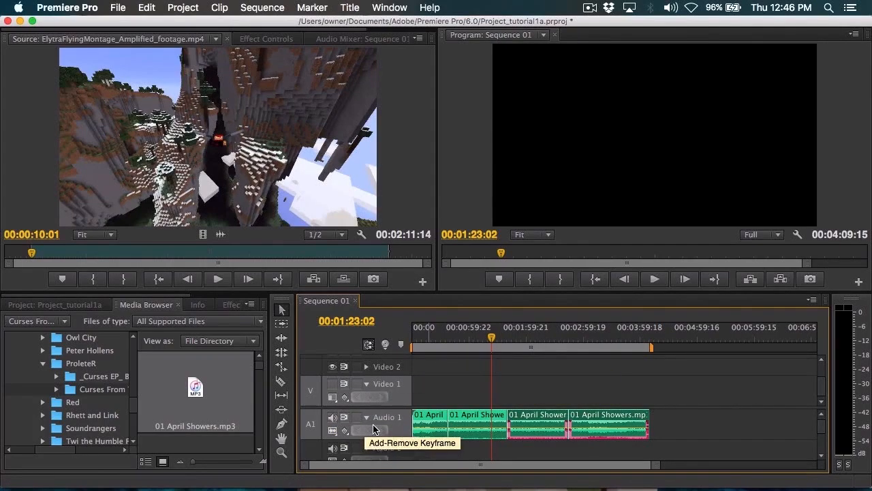
pyautogui.moveTo(538, 428); pyautogui.dragTo(487, 432)
pyautogui.click(487, 432)
pyautogui.click(494, 340)
pyautogui.moveTo(494, 339); pyautogui.dragTo(502, 339)
pyautogui.press('space')
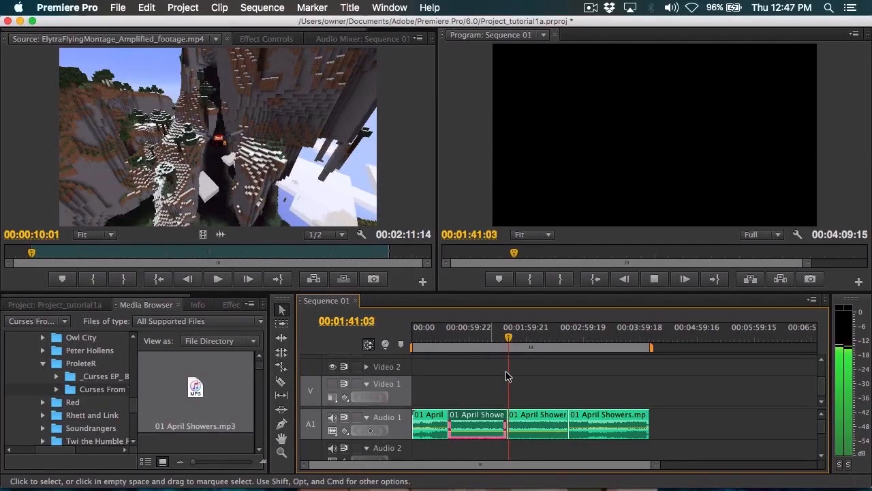
pyautogui.press('space')
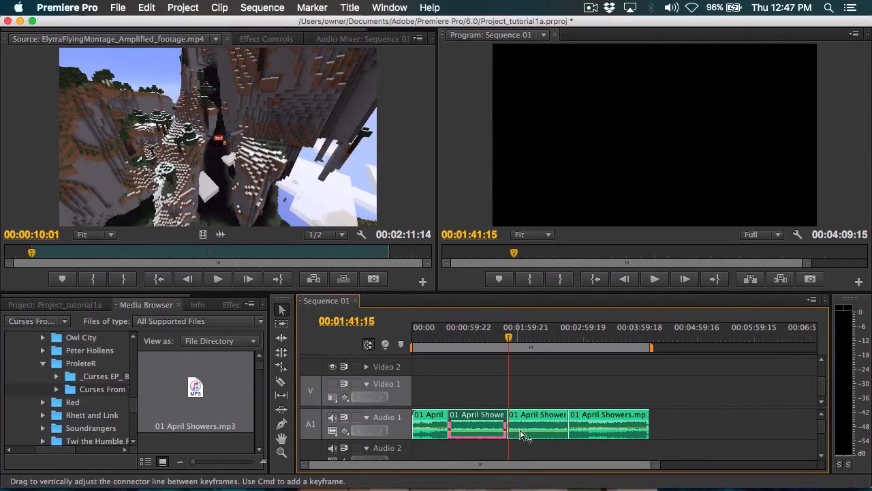
# Step: Activate the Slip tool briefly, use the Slide tool to move the last Audio 1 clip's end to 00:04:55:17, and save the project
pyautogui.moveTo(305, 467); pyautogui.dragTo(383, 471)
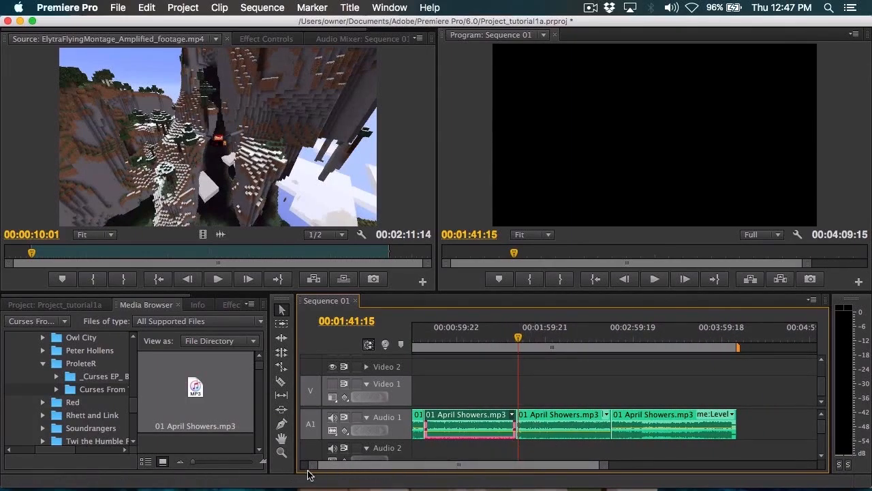
pyautogui.moveTo(308, 470); pyautogui.dragTo(262, 467)
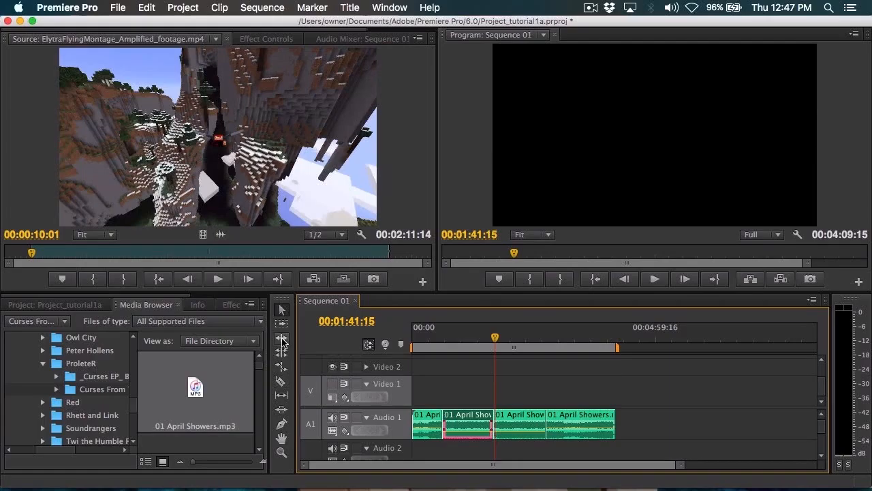
pyautogui.click(278, 396)
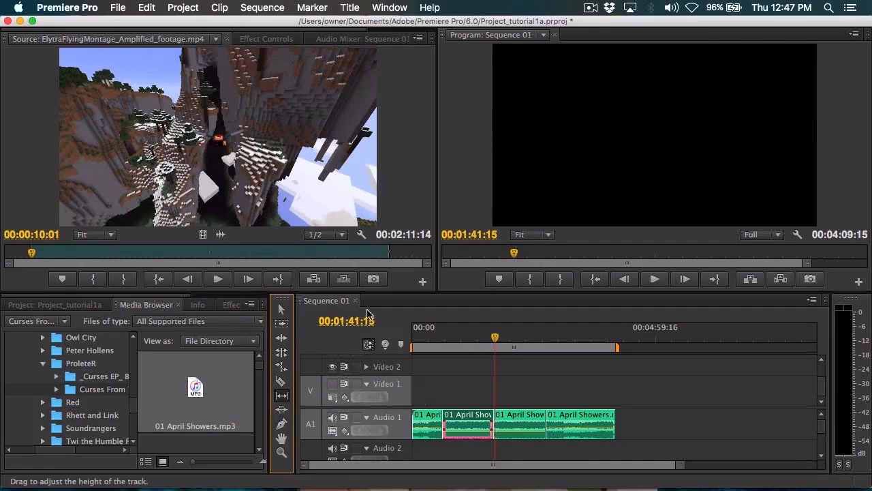
pyautogui.click(282, 412)
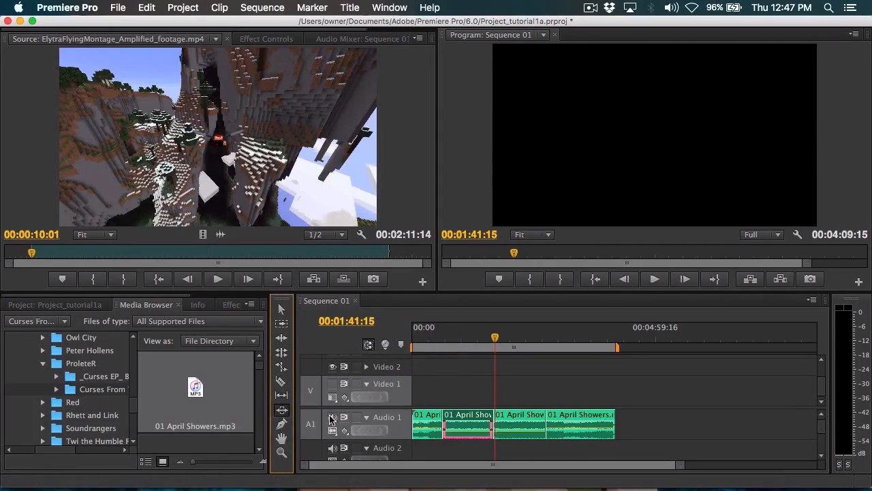
pyautogui.click(575, 415)
pyautogui.moveTo(575, 415)
pyautogui.mouseDown()
pyautogui.moveTo(635, 417)
pyautogui.moveTo(578, 417)
pyautogui.moveTo(604, 419)
pyautogui.mouseUp()
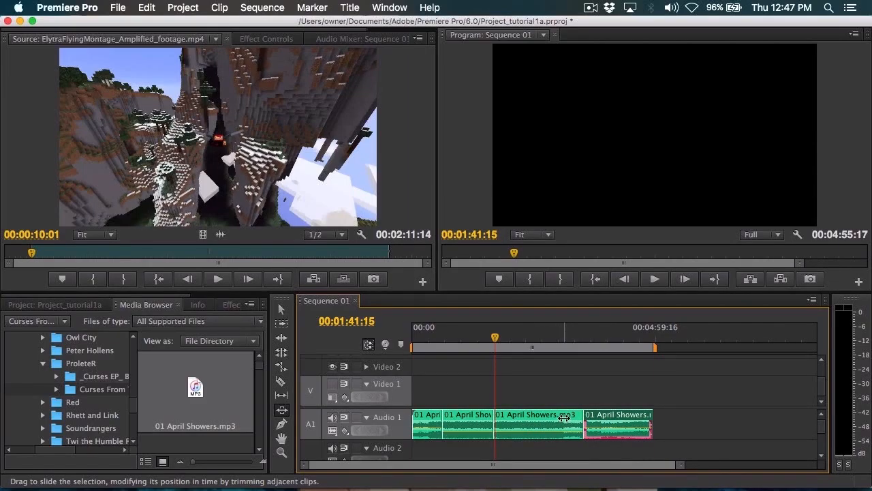
pyautogui.press('super+s')
# Step: Slide the last Audio 1 clip further until it ends at 00:05:34:13, and undo that slide
pyautogui.moveTo(608, 415); pyautogui.dragTo(684, 441)
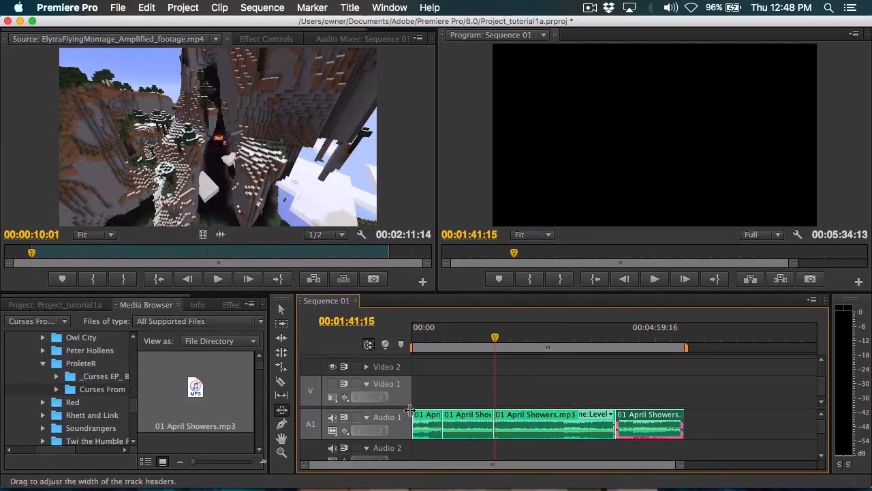
pyautogui.press('super+z')
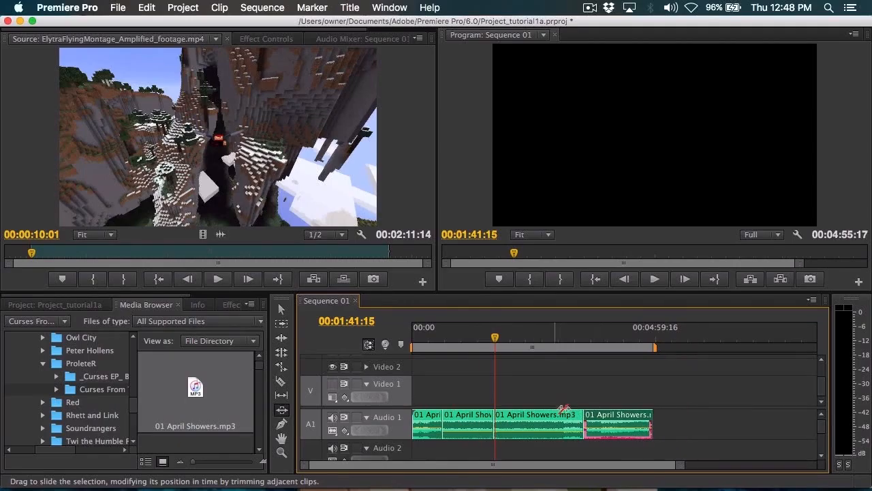
# Step: Activate the Pen tool and select the first clip on Audio 1 with it
pyautogui.click(279, 425)
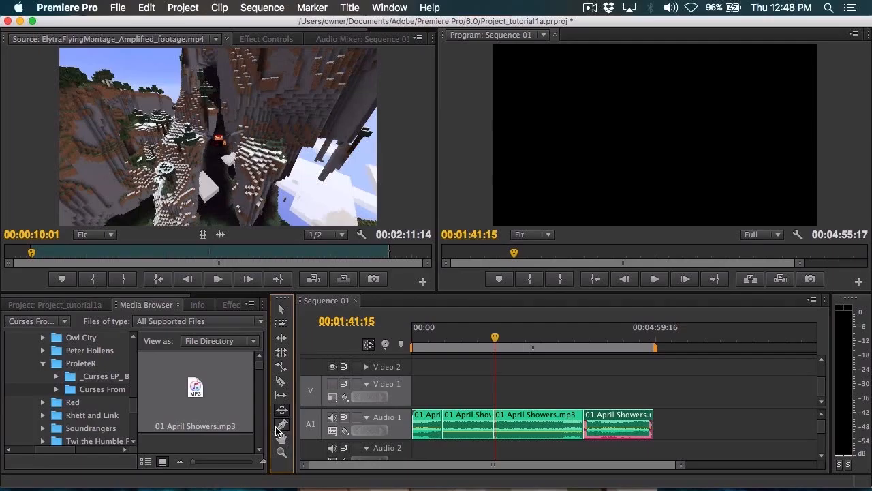
pyautogui.click(482, 420)
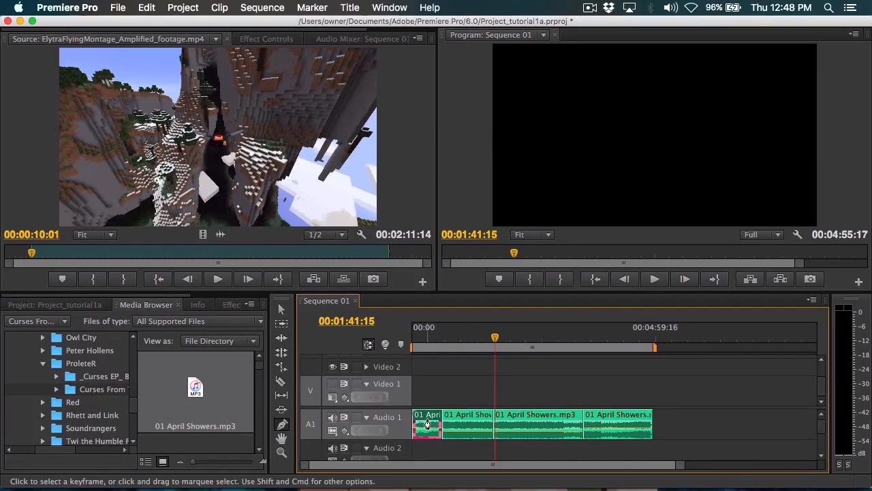
# Step: Pan the timeline back and forth repeatedly with the Hand tool
pyautogui.click(281, 438)
pyautogui.moveTo(535, 397); pyautogui.dragTo(415, 404)
pyautogui.moveTo(626, 371); pyautogui.dragTo(419, 386)
pyautogui.moveTo(338, 388); pyautogui.dragTo(650, 389)
pyautogui.moveTo(588, 362); pyautogui.dragTo(436, 372)
pyautogui.moveTo(636, 373); pyautogui.dragTo(487, 388)
pyautogui.moveTo(551, 393); pyautogui.dragTo(734, 399)
pyautogui.moveTo(501, 404)
pyautogui.mouseDown()
pyautogui.moveTo(672, 397)
pyautogui.moveTo(536, 389)
pyautogui.moveTo(475, 396)
pyautogui.moveTo(498, 413)
pyautogui.moveTo(639, 413)
pyautogui.moveTo(626, 413)
pyautogui.mouseUp()
pyautogui.moveTo(491, 381); pyautogui.dragTo(718, 372)
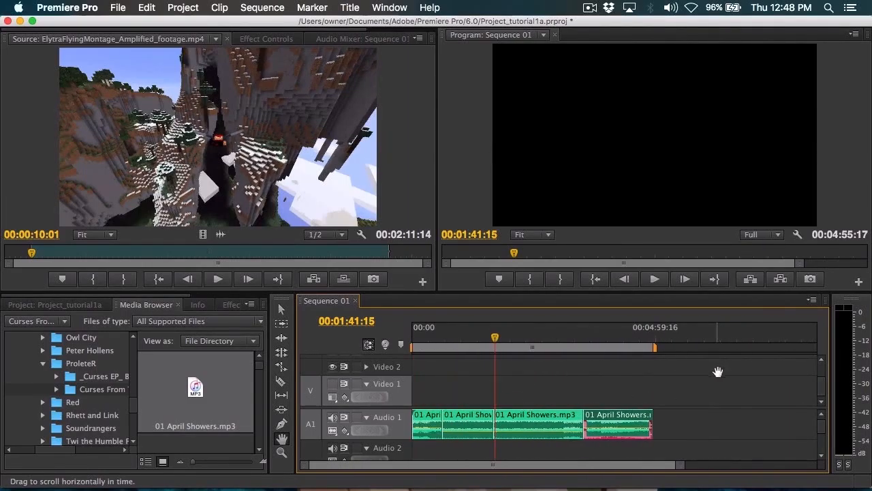
pyautogui.moveTo(592, 394); pyautogui.dragTo(507, 395)
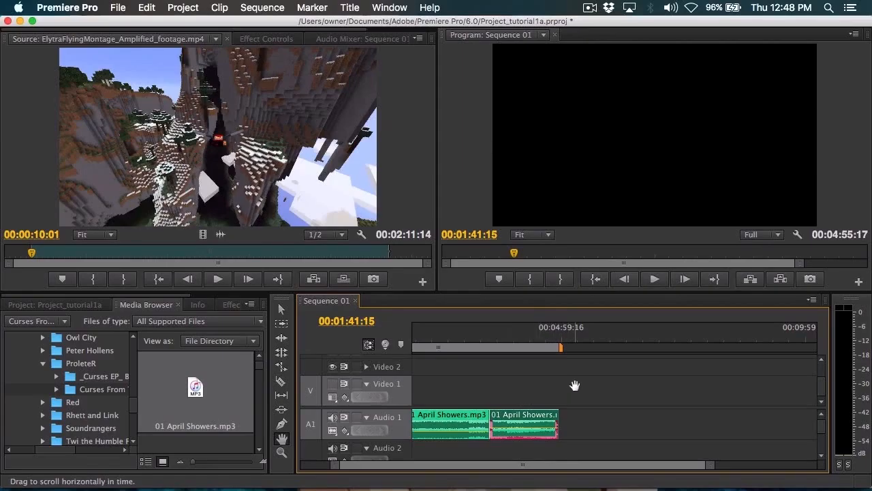
# Step: Scroll the timeline through the audio tracks and back and forth in time, returning to the start of the sequence
pyautogui.scroll(-3, 573, 423)
pyautogui.moveTo(562, 469)
pyautogui.mouseDown()
pyautogui.moveTo(627, 468)
pyautogui.moveTo(576, 469)
pyautogui.mouseUp()
pyautogui.moveTo(530, 468); pyautogui.dragTo(453, 469)
pyautogui.scroll(3, 537, 373)
pyautogui.scroll(-2, 528, 374)
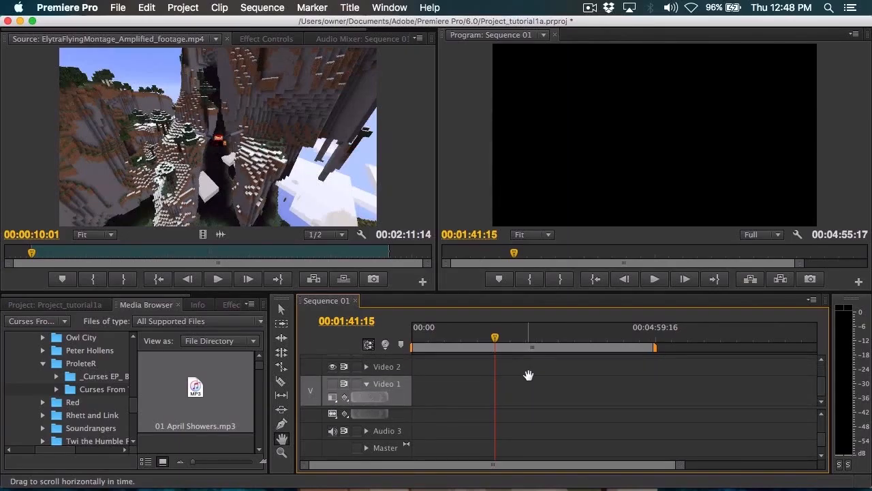
pyautogui.scroll(3, 491, 417)
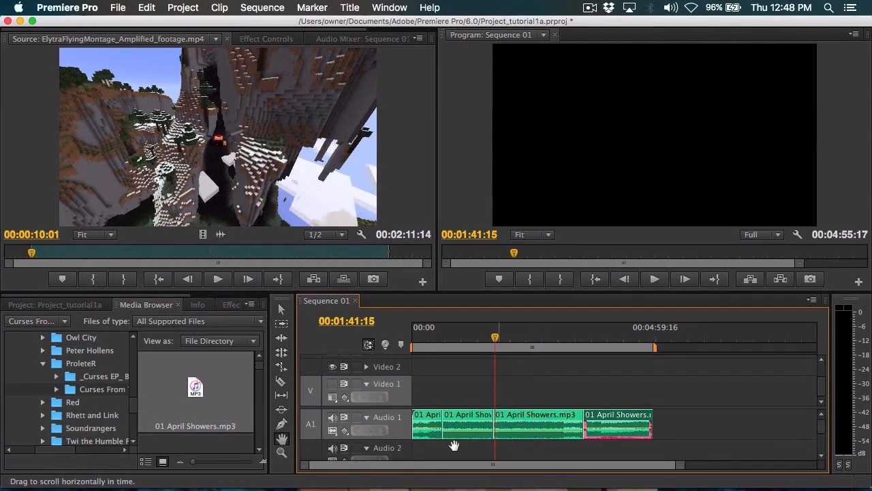
pyautogui.hscroll(5, 474, 431)
pyautogui.hscroll(-5, 473, 431)
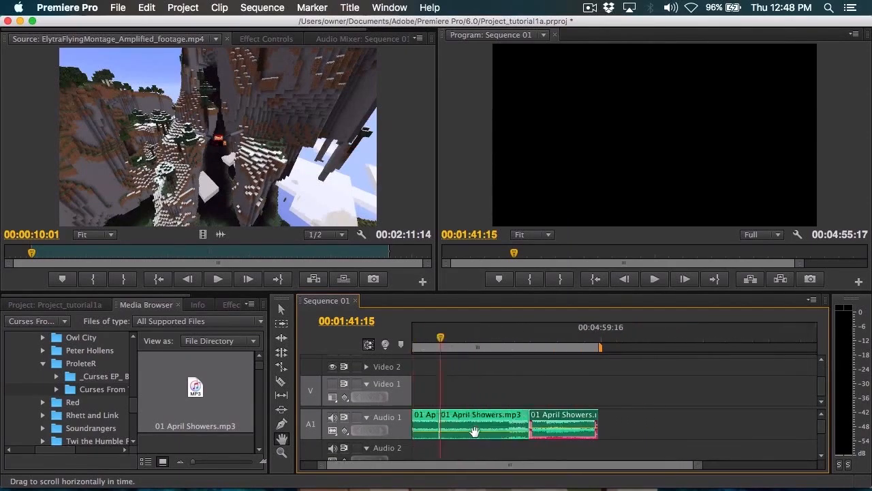
pyautogui.hscroll(-1, 480, 428)
pyautogui.hscroll(3, 492, 429)
pyautogui.hscroll(-1, 492, 434)
pyautogui.hscroll(6, 494, 437)
pyautogui.hscroll(-7, 492, 443)
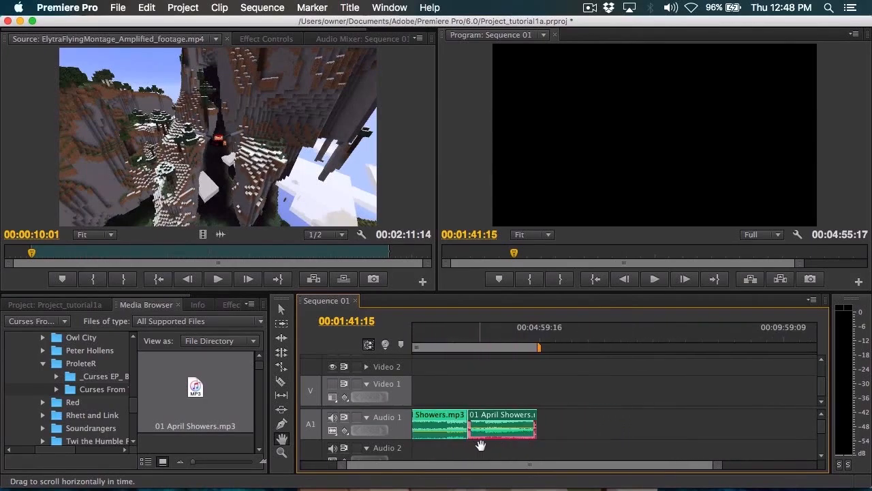
pyautogui.hscroll(1, 498, 431)
pyautogui.hscroll(3, 497, 431)
pyautogui.hscroll(-5, 497, 430)
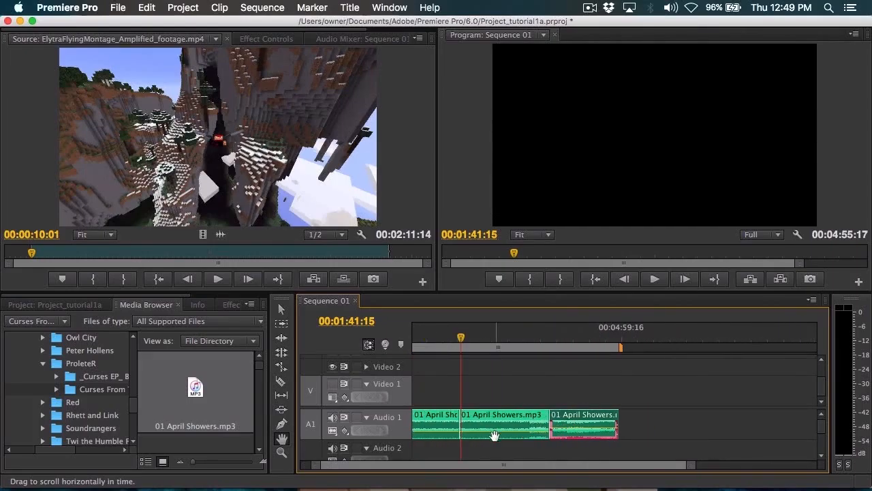
# Step: Magnify the Audio 1 clips with the Zoom tool, and zoom the timeline back out to the whole sequence
pyautogui.click(281, 453)
pyautogui.moveTo(515, 395); pyautogui.dragTo(567, 377)
pyautogui.moveTo(441, 436); pyautogui.dragTo(802, 360)
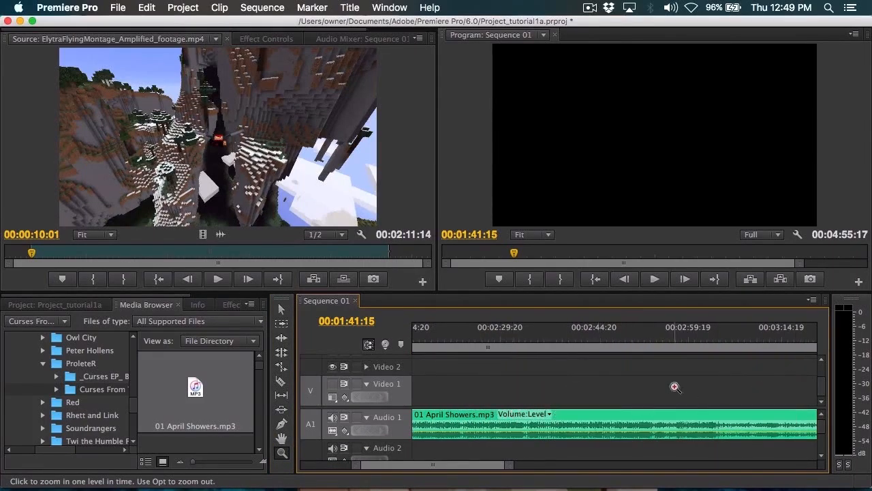
pyautogui.moveTo(510, 465); pyautogui.dragTo(476, 467)
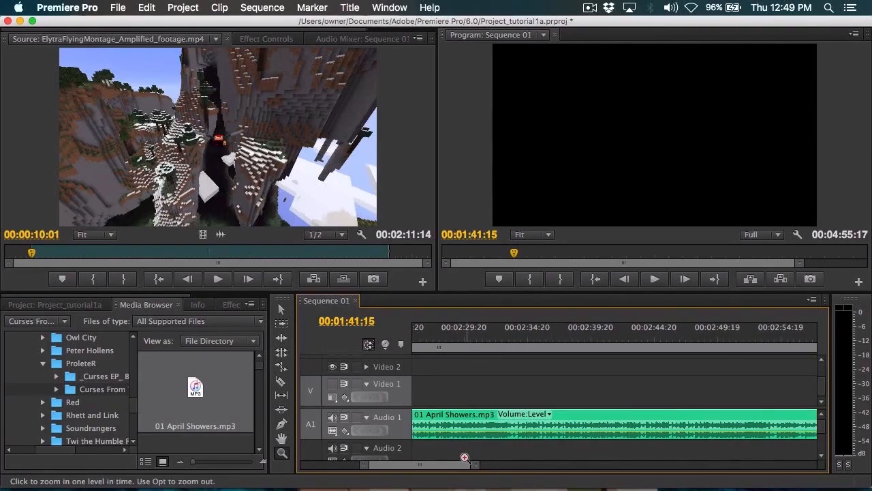
pyautogui.moveTo(479, 459); pyautogui.dragTo(475, 466)
pyautogui.moveTo(385, 466); pyautogui.dragTo(671, 464)
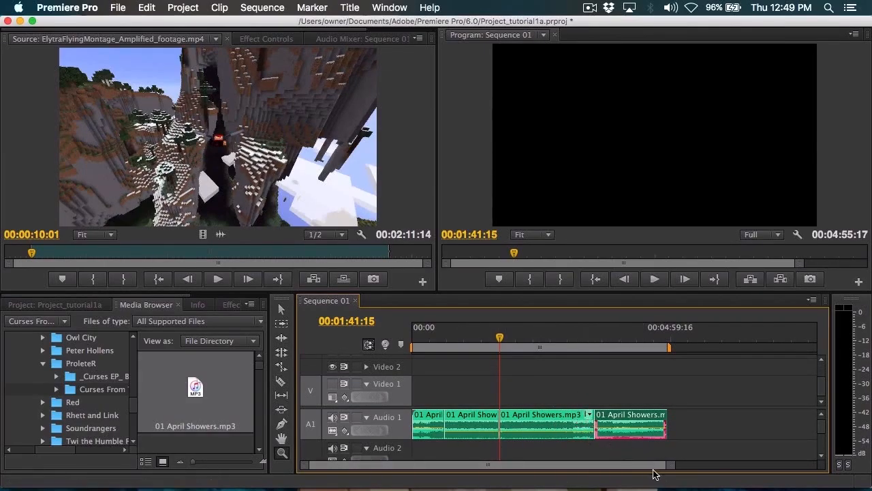
# Step: Zoom in on the start of the last Audio 1 clip, return to the Selection tool and show the whole sequence again
pyautogui.moveTo(671, 465); pyautogui.dragTo(554, 481)
pyautogui.moveTo(469, 470); pyautogui.dragTo(671, 467)
pyautogui.moveTo(600, 424); pyautogui.dragTo(623, 447)
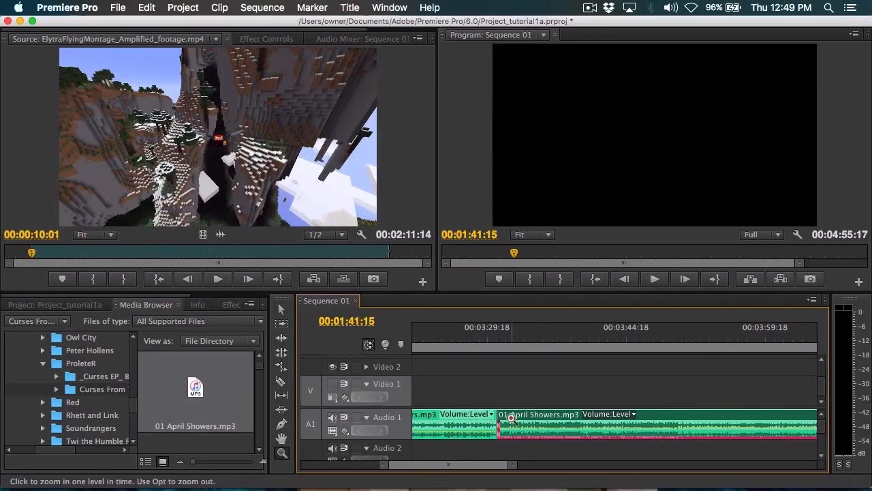
pyautogui.click(283, 310)
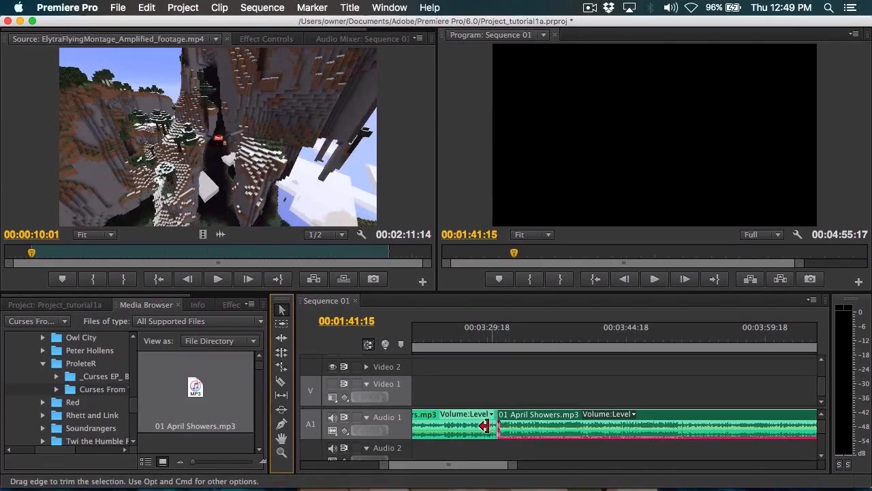
pyautogui.moveTo(381, 464); pyautogui.dragTo(237, 489)
# Step: Switch to the premierpro tut1 presentation in PowerPoint
pyautogui.press('super+Tab')
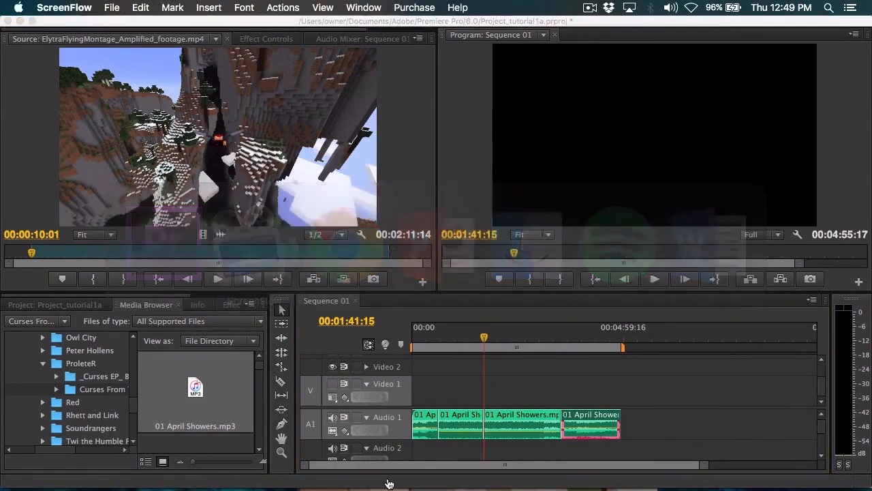
pyautogui.click(388, 483)
pyautogui.press('super+Tab')
pyautogui.press('super+Tab')
pyautogui.press('super+Tab')
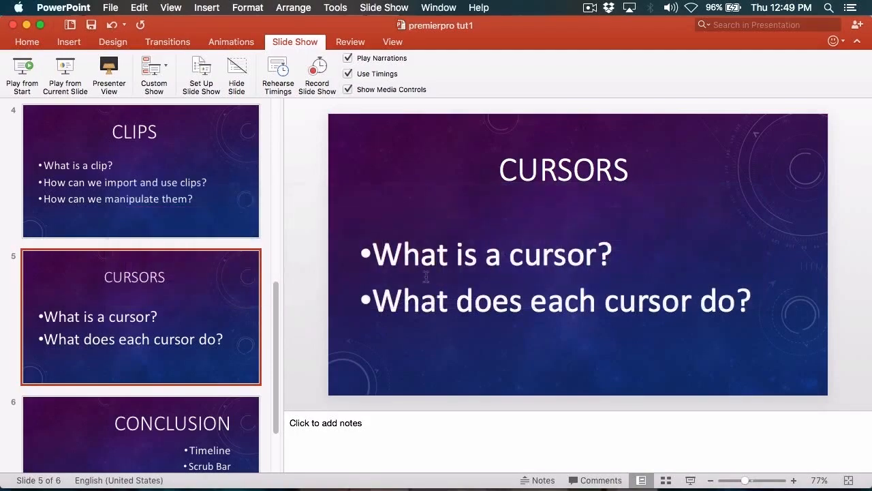
# Step: Select the Conclusion slide and start the slide show from the first slide
pyautogui.scroll(-3, 125, 249)
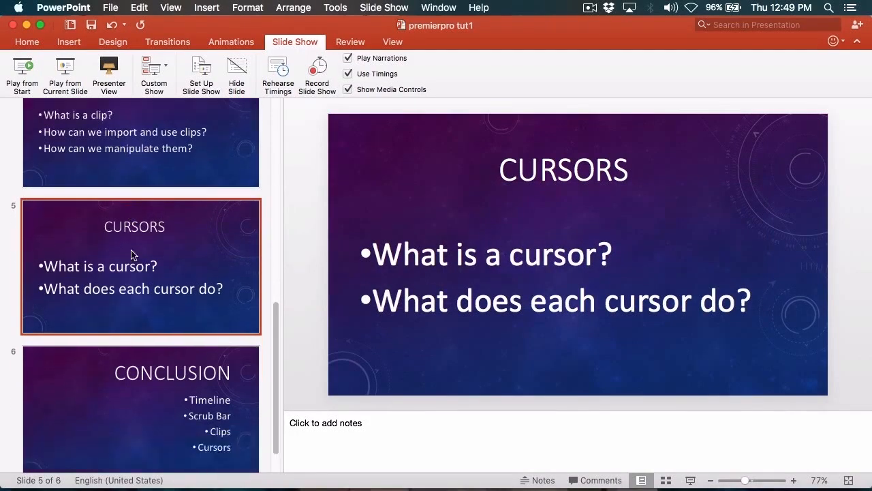
pyautogui.click(183, 359)
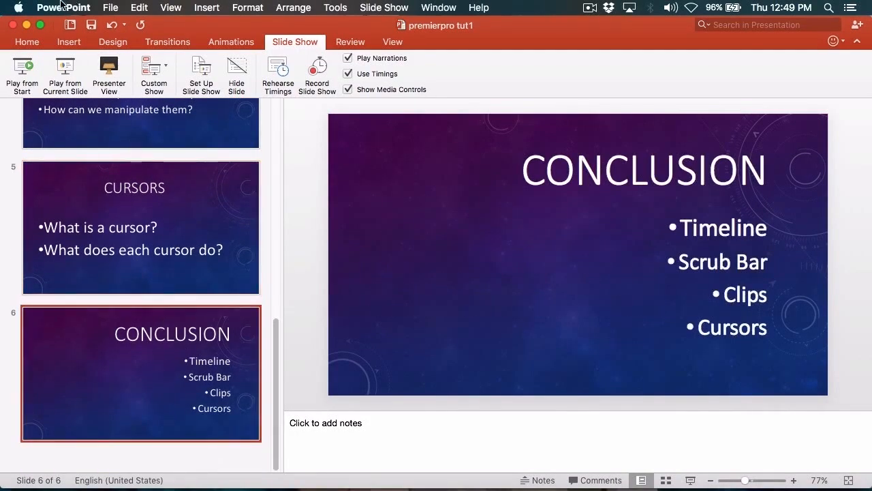
pyautogui.click(21, 67)
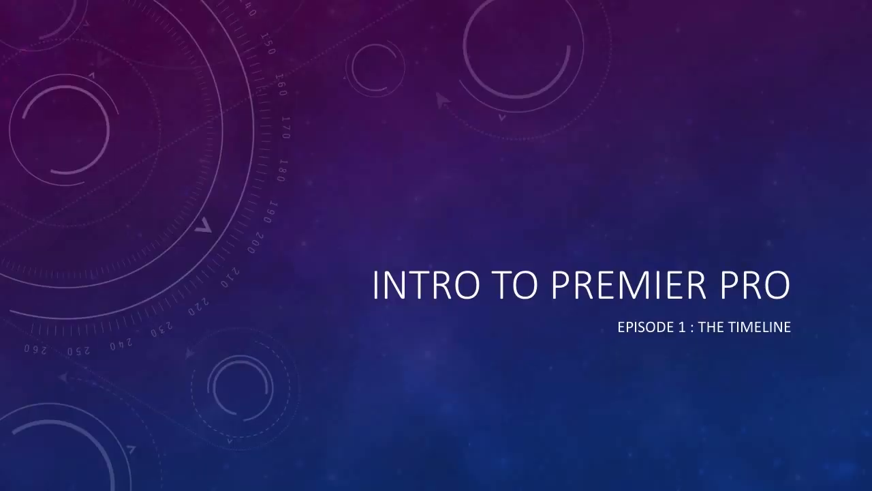